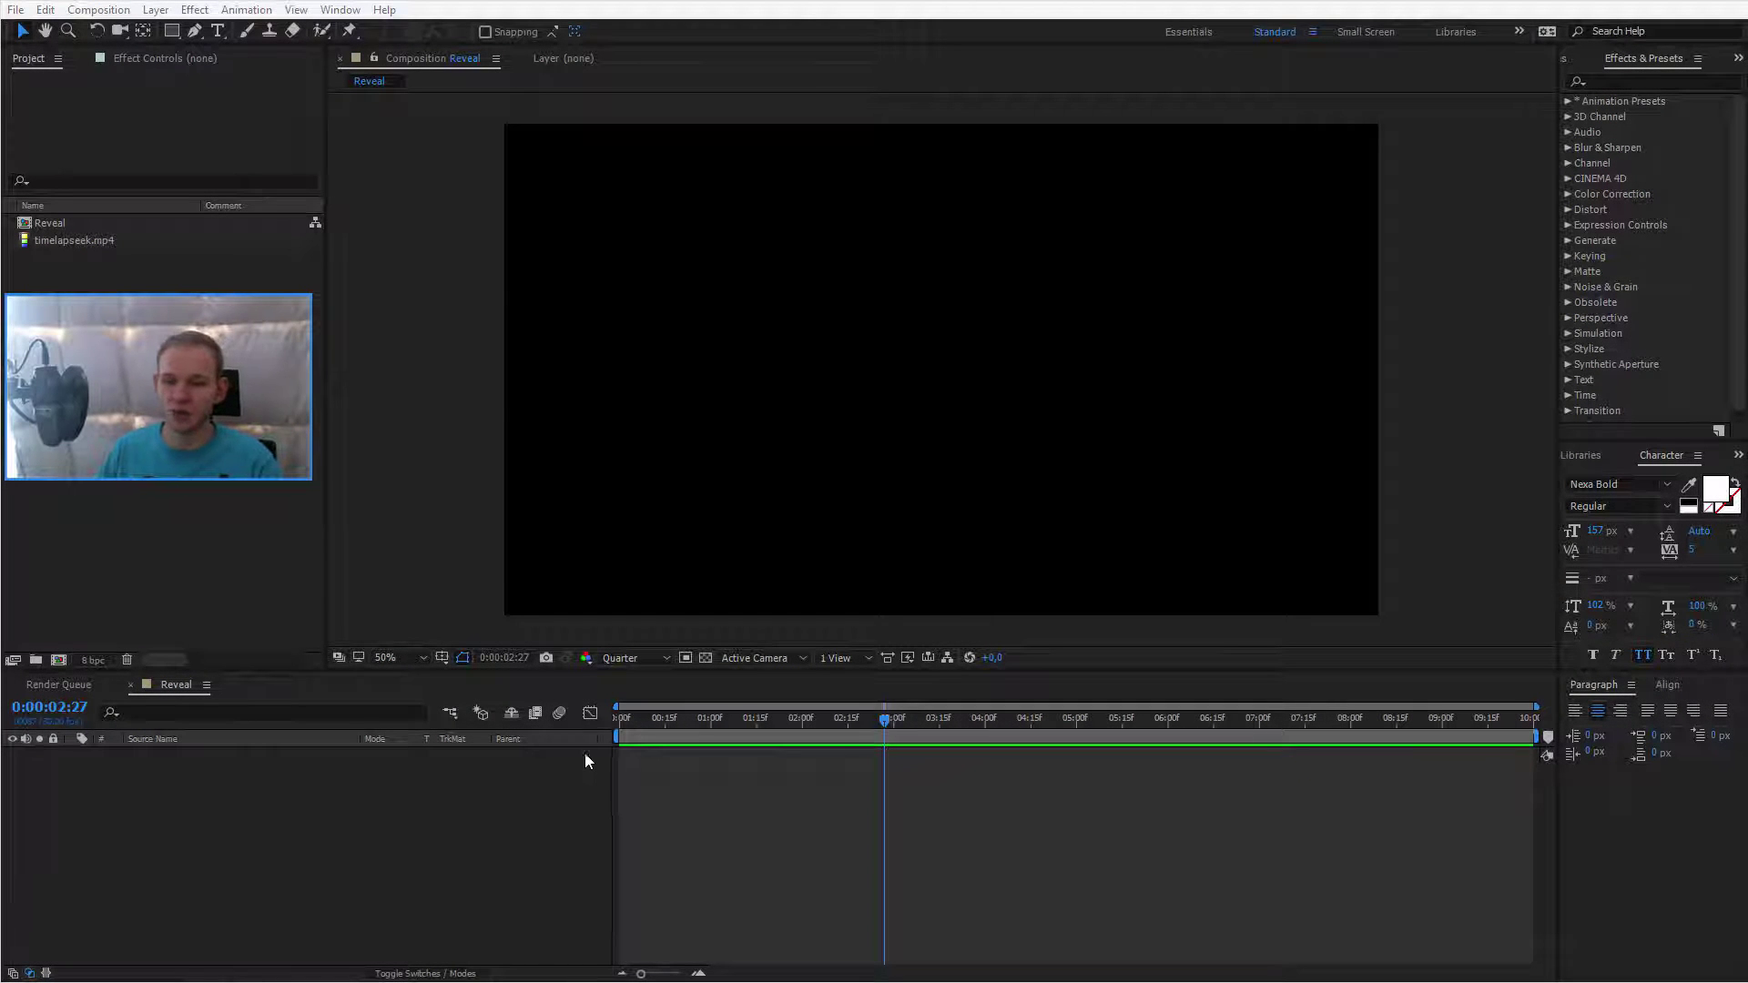
# Step: Add a 'video tutorial' text layer to the Reveal composition and shrink its font below 157 px
pyautogui.click(552, 802)
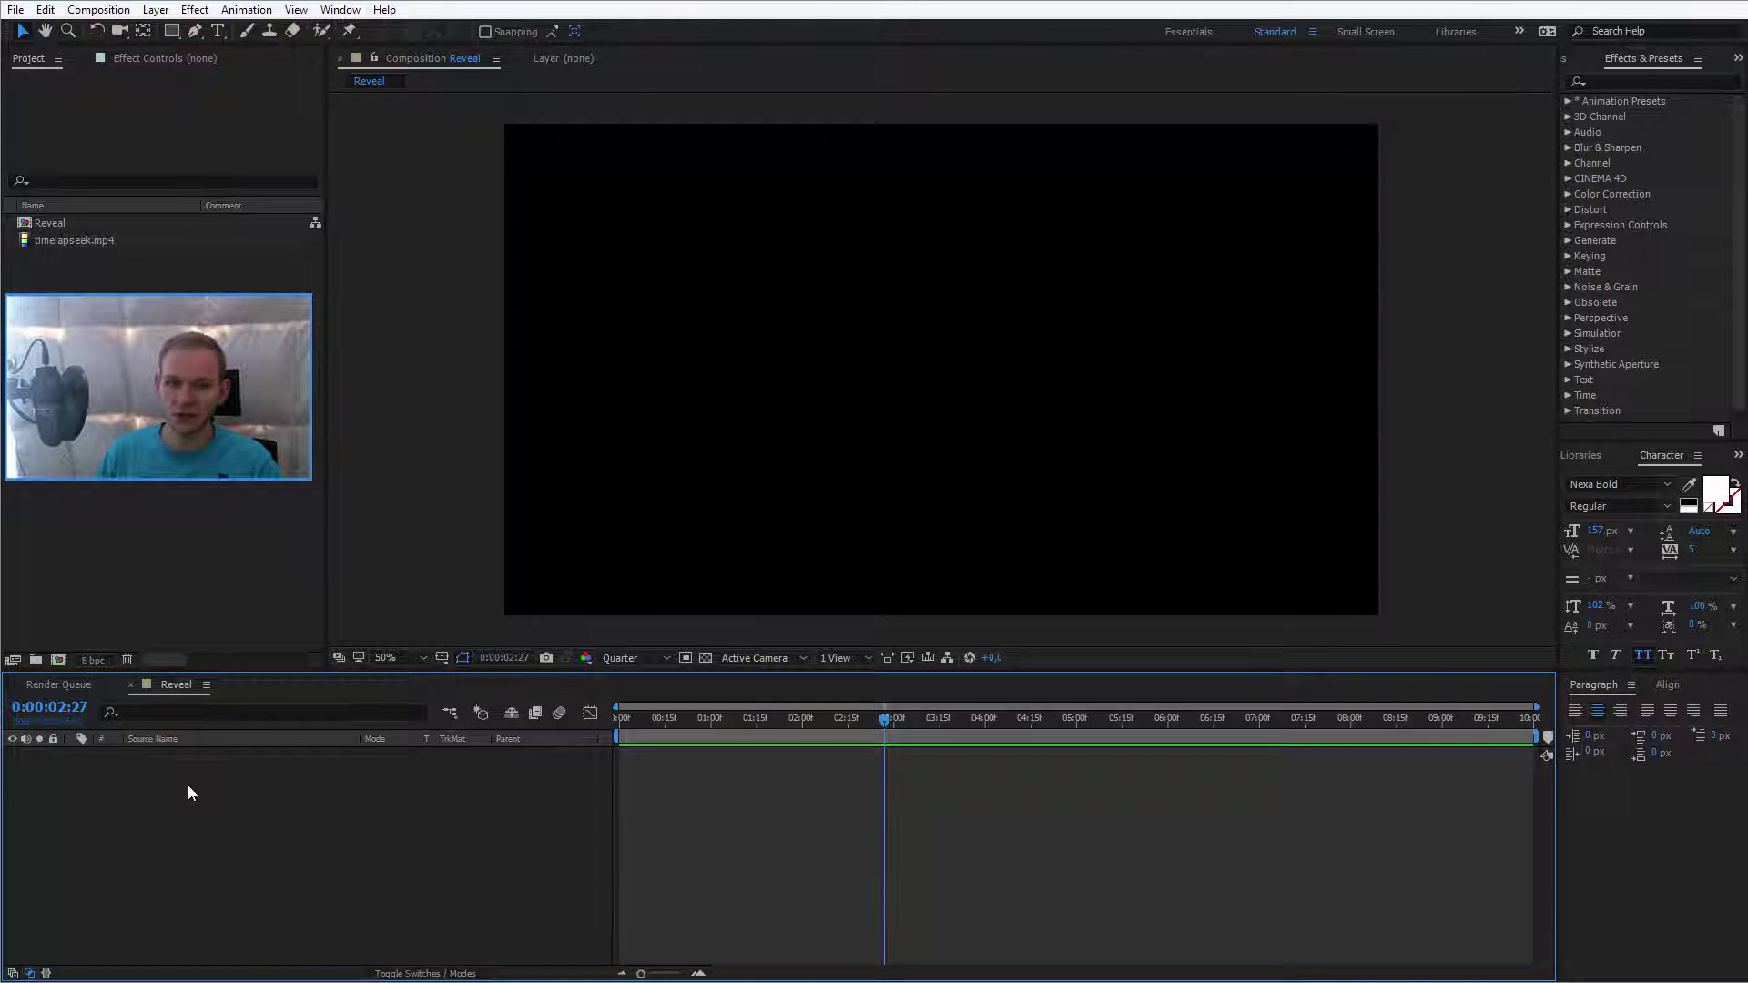
pyautogui.click(218, 33)
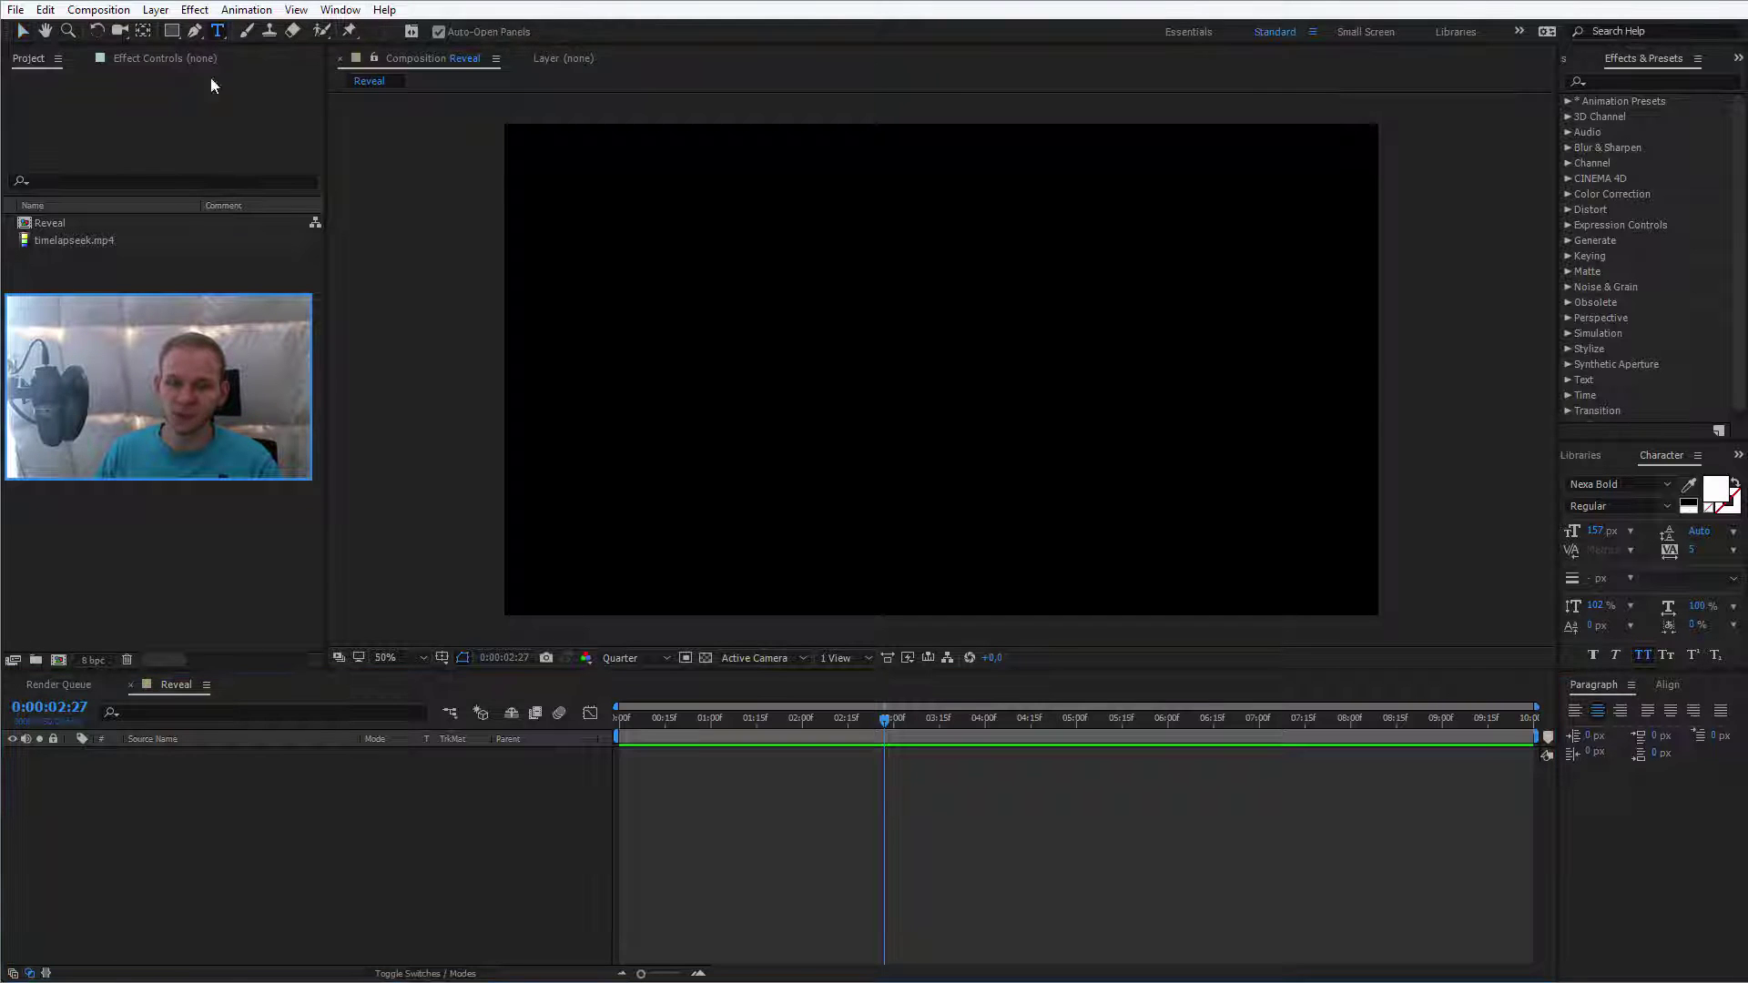
pyautogui.click(782, 380)
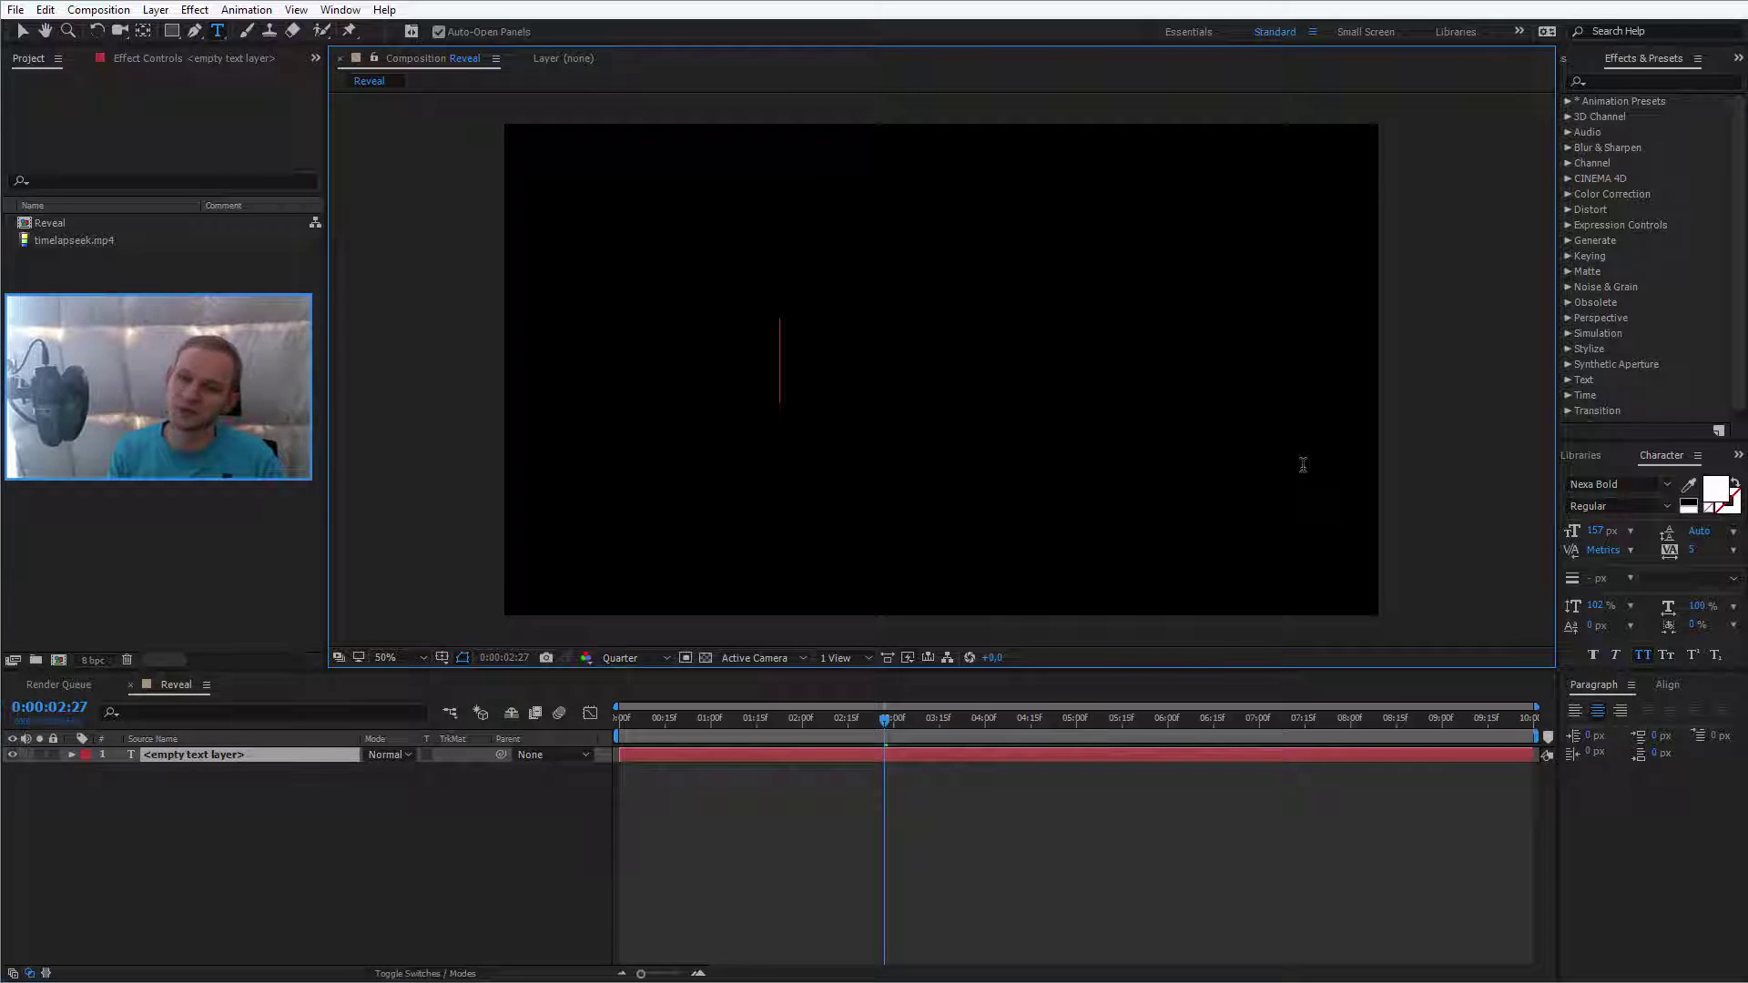
pyautogui.write('video')
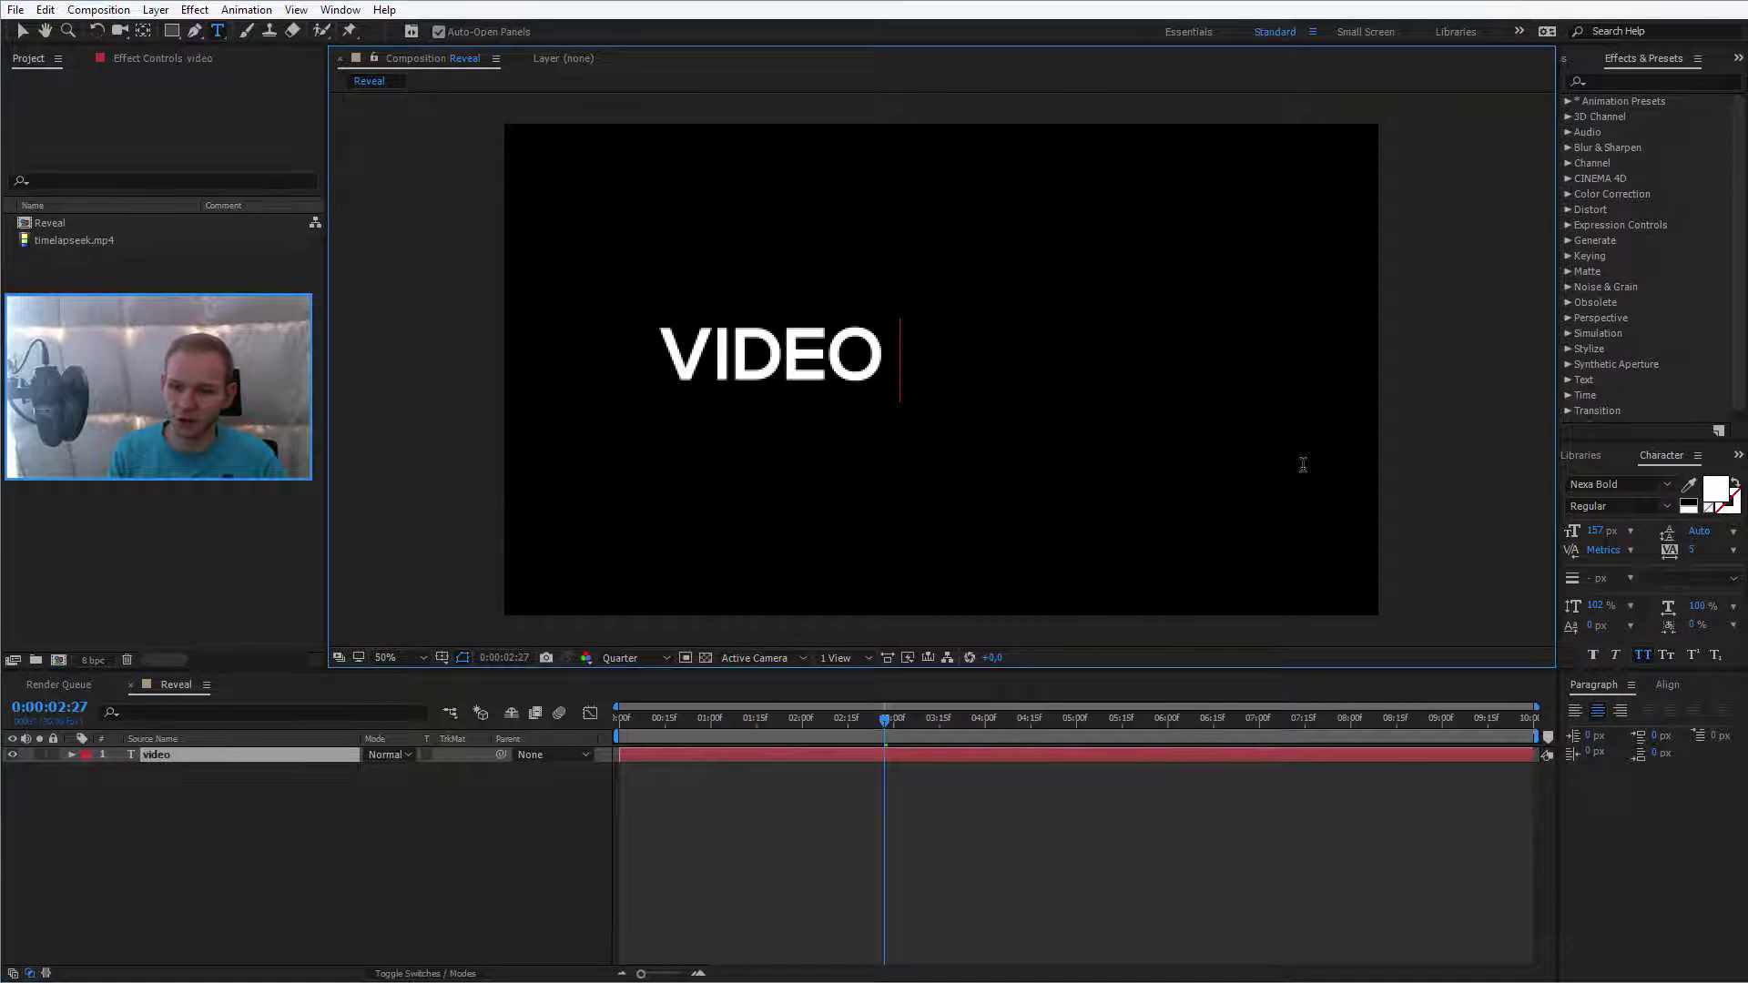
pyautogui.write(' tutorial')
pyautogui.press('Escape')
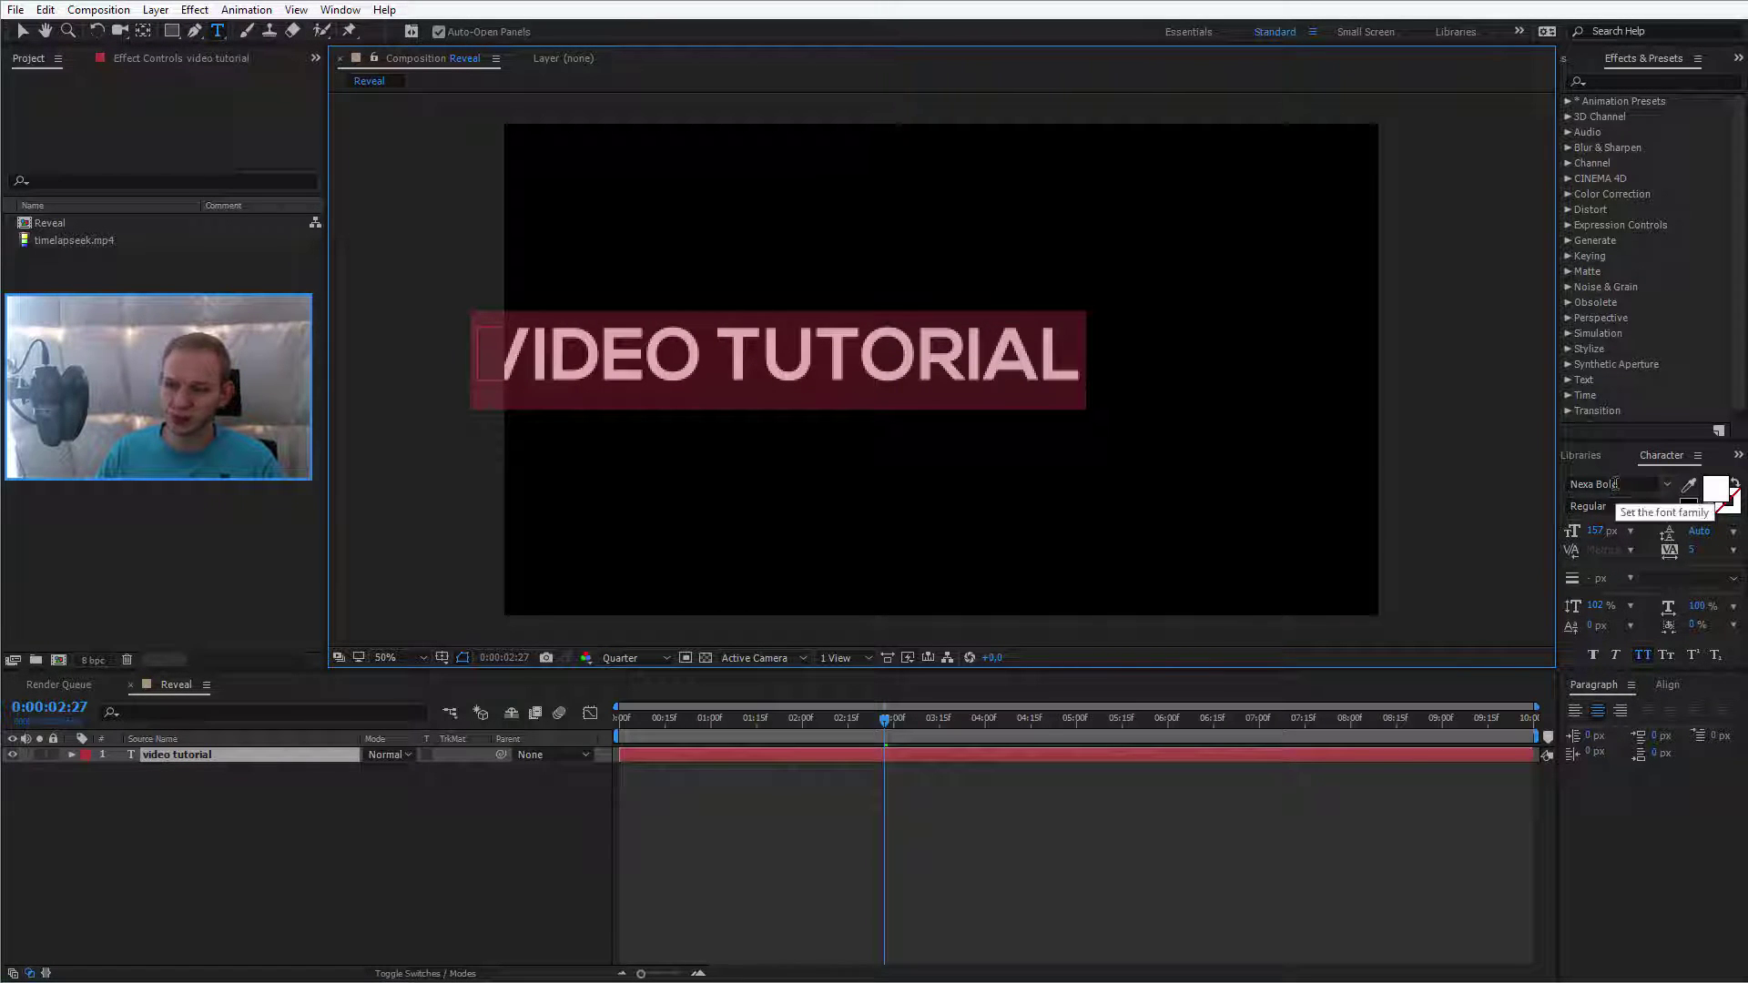
pyautogui.moveTo(1595, 531); pyautogui.dragTo(1555, 532)
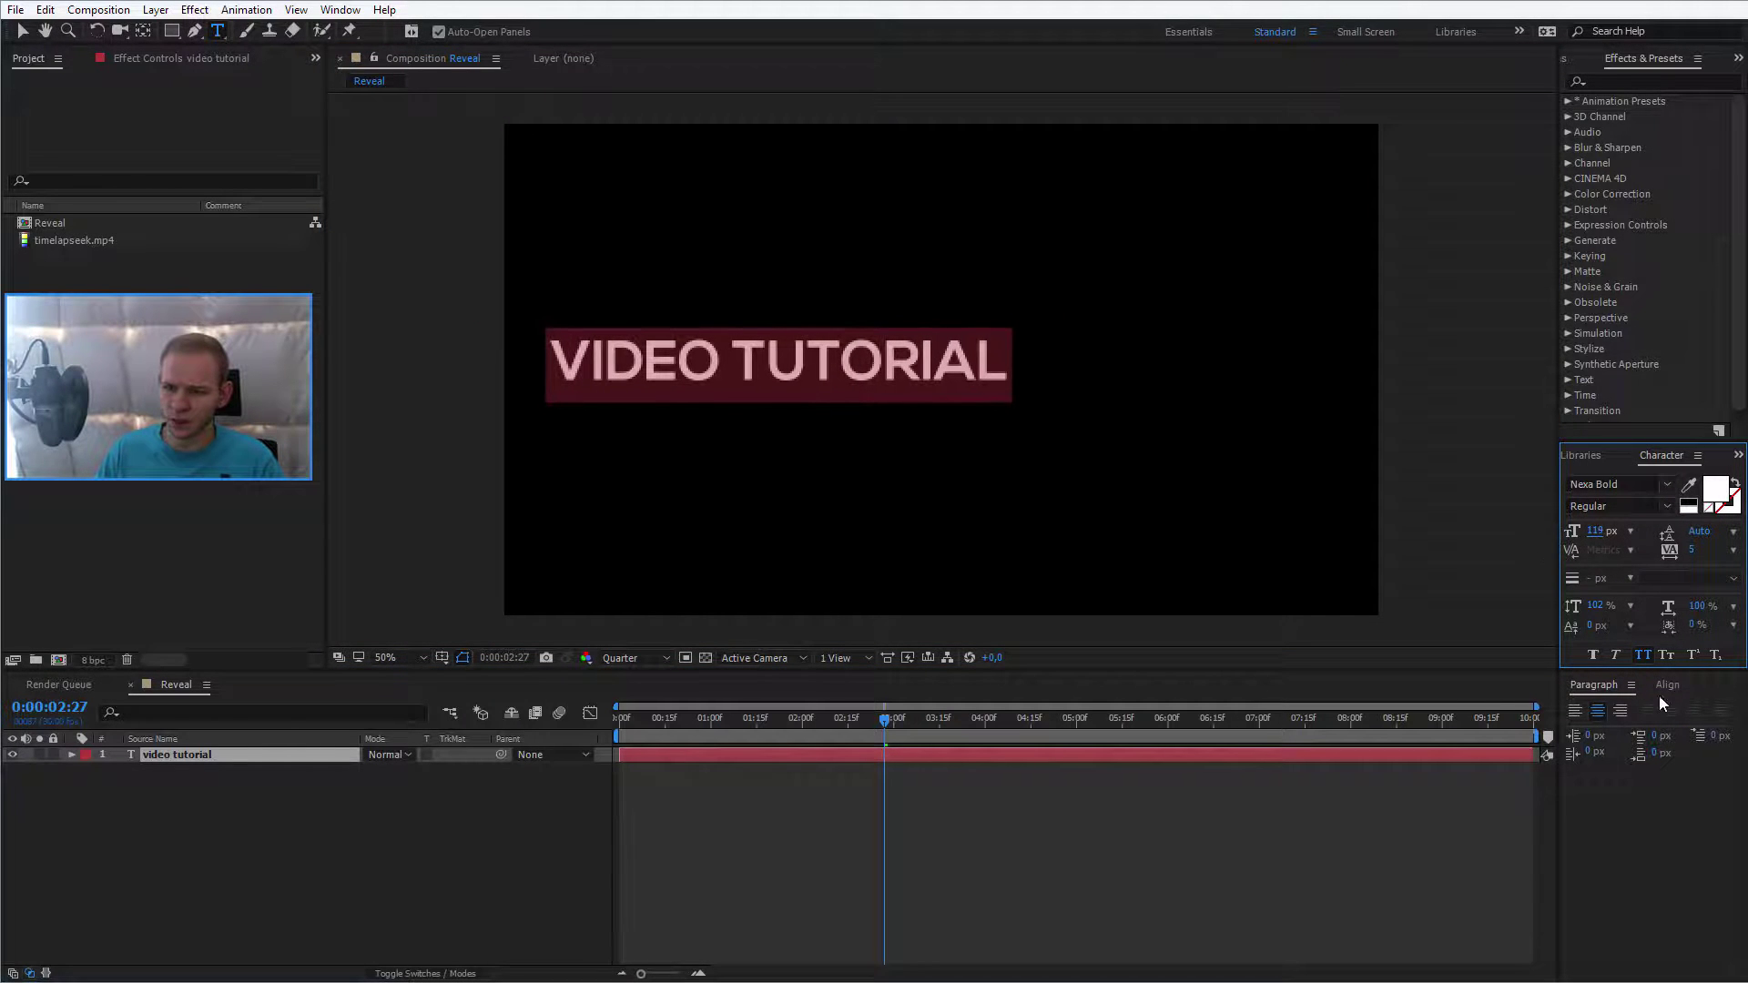
# Step: Align the text to the horizontal and vertical centre of the frame, then reselect the text layer
pyautogui.click(1665, 686)
pyautogui.click(1605, 732)
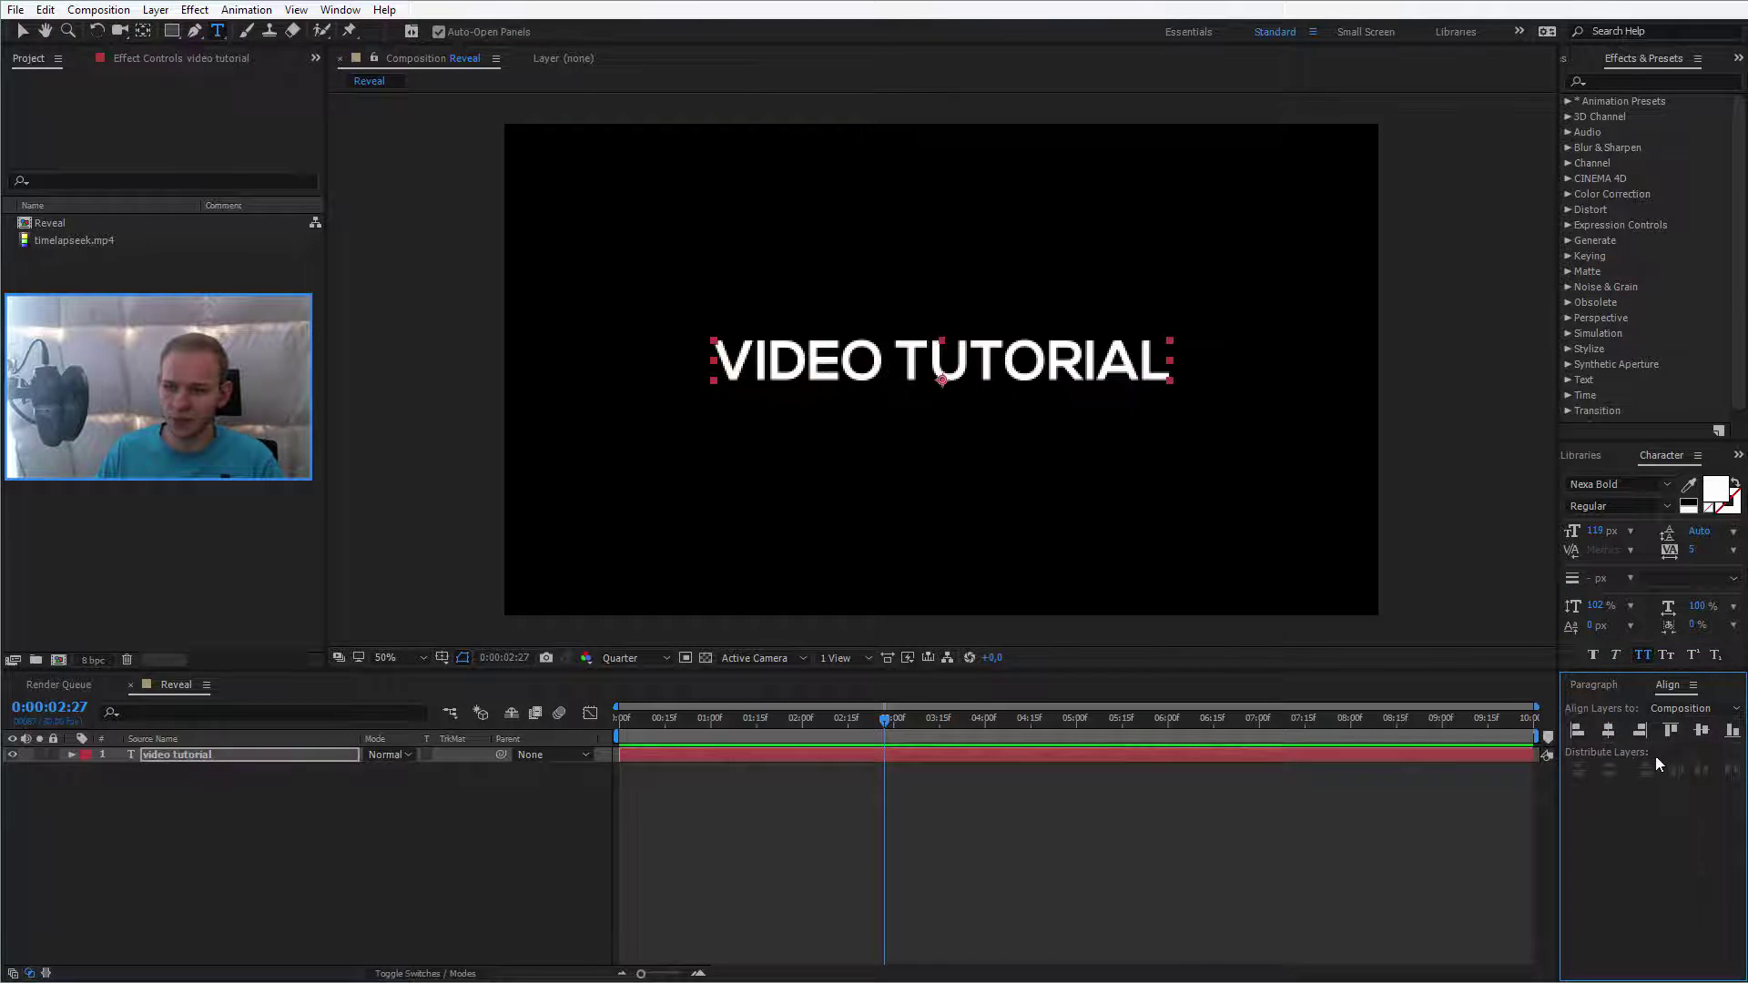
pyautogui.click(1702, 731)
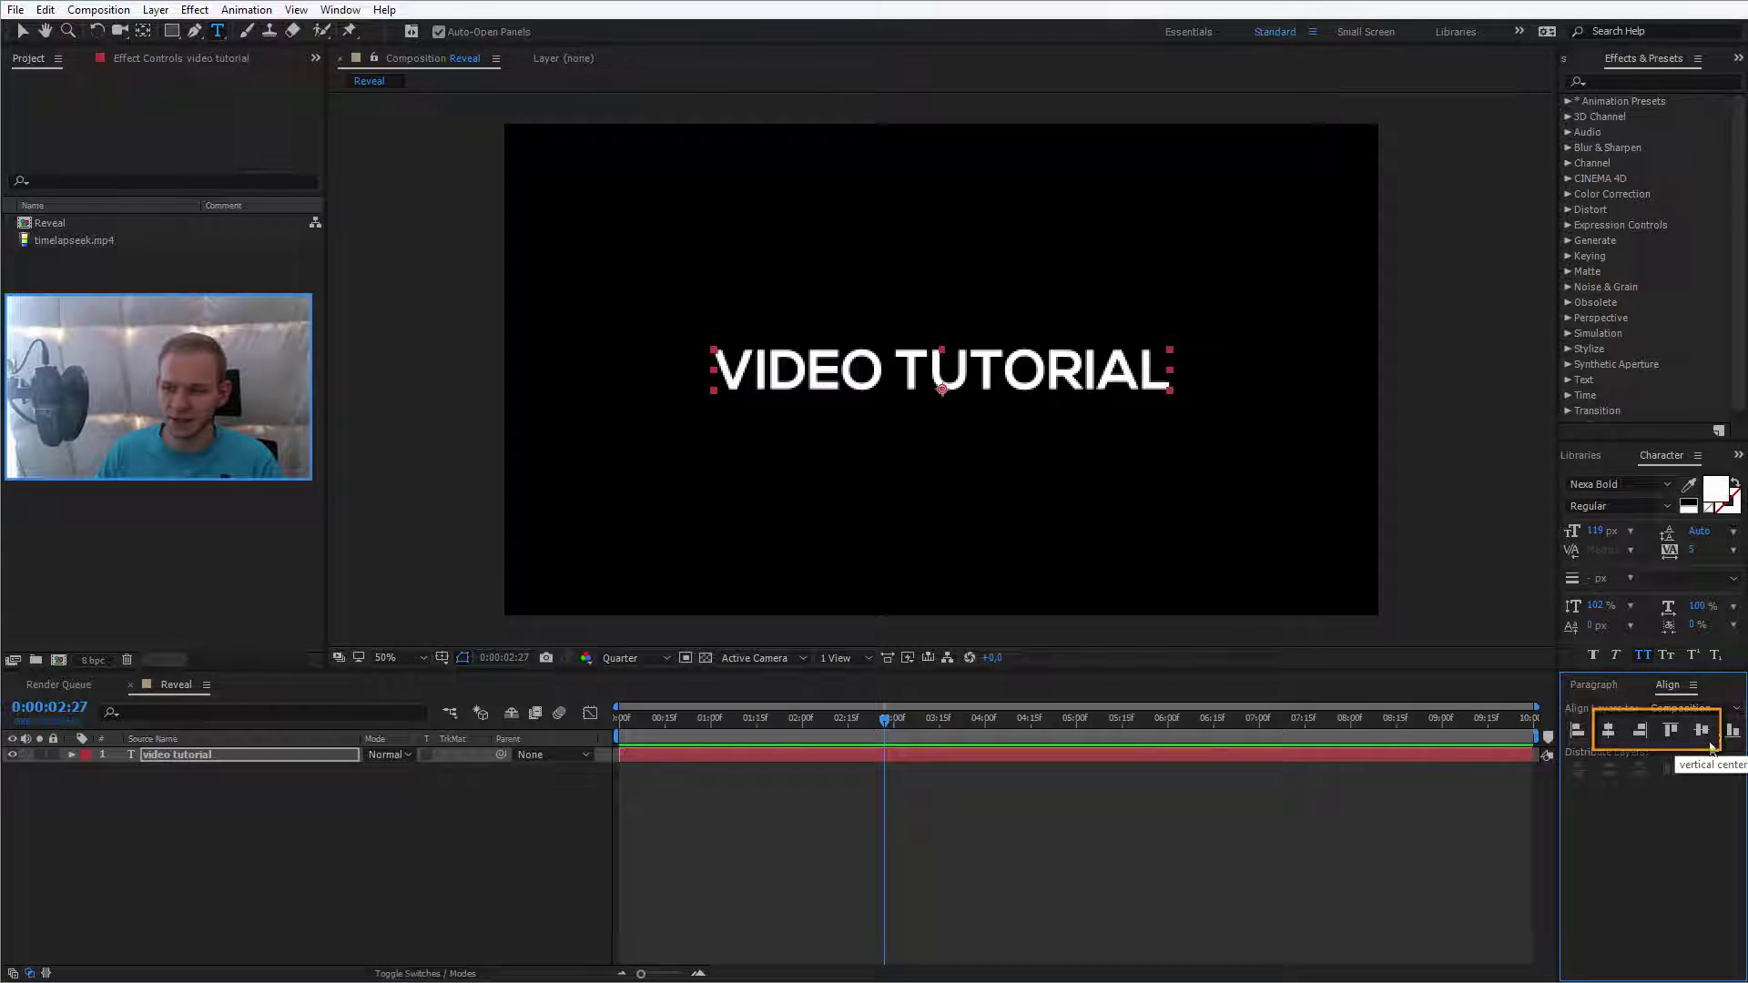
pyautogui.click(341, 9)
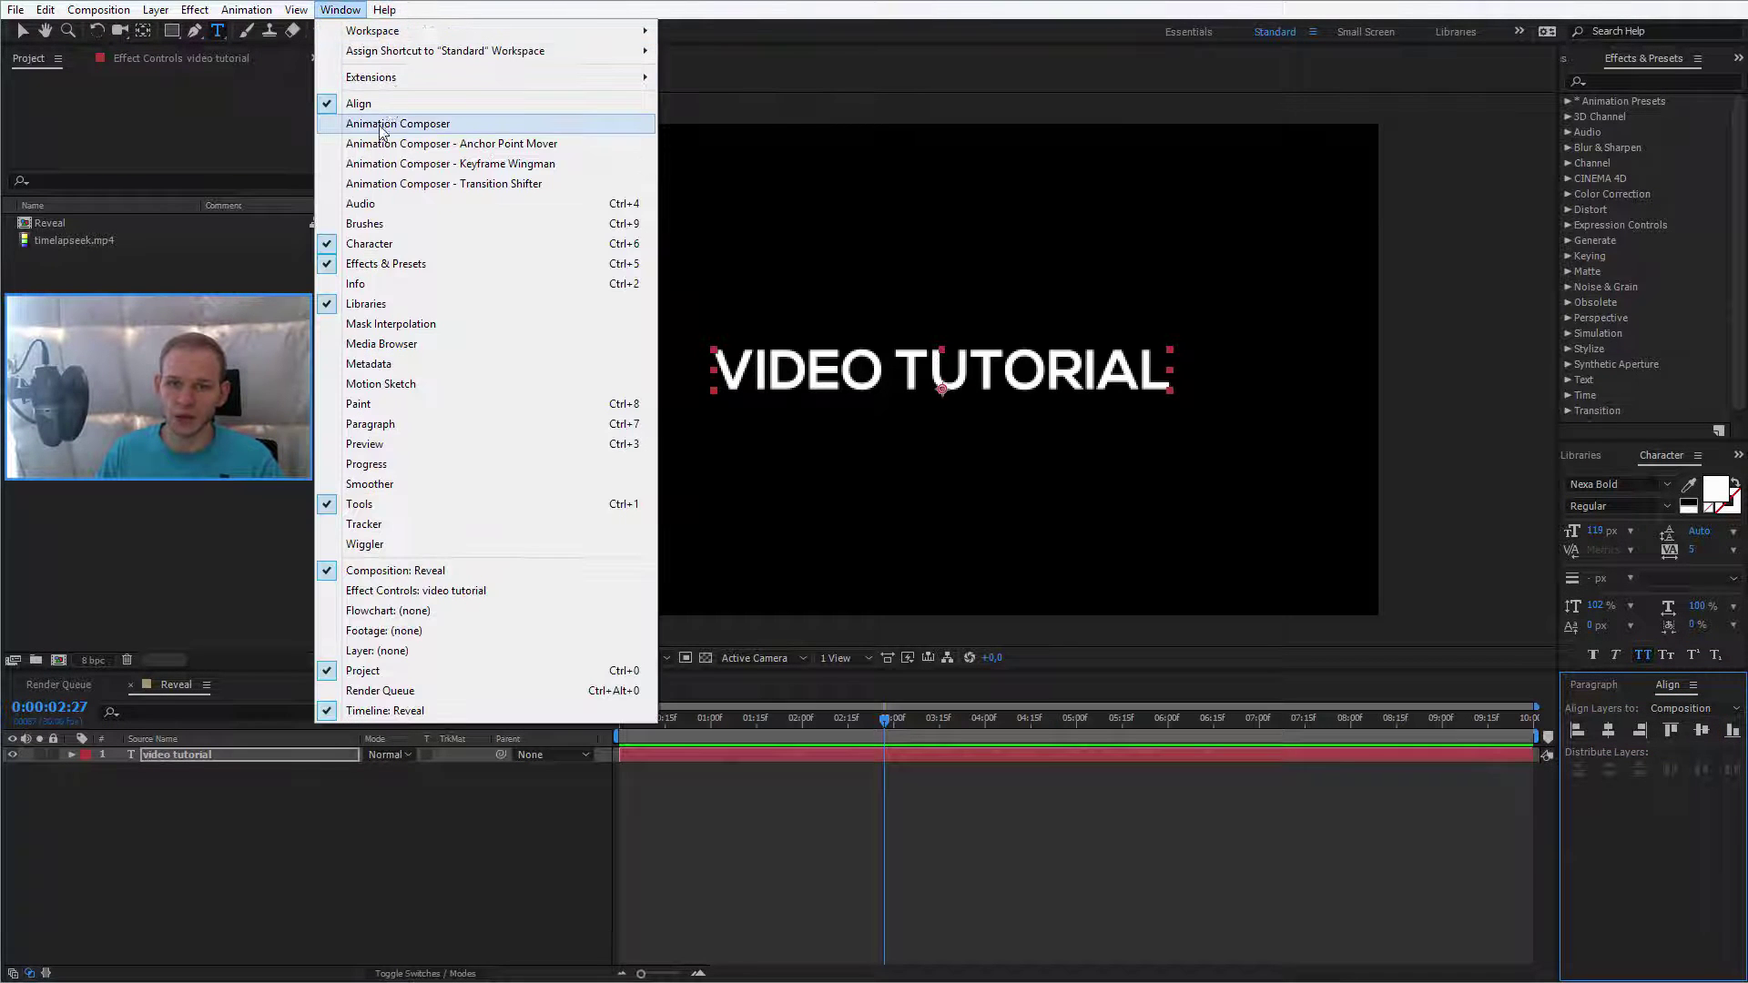
pyautogui.click(875, 85)
pyautogui.click(362, 888)
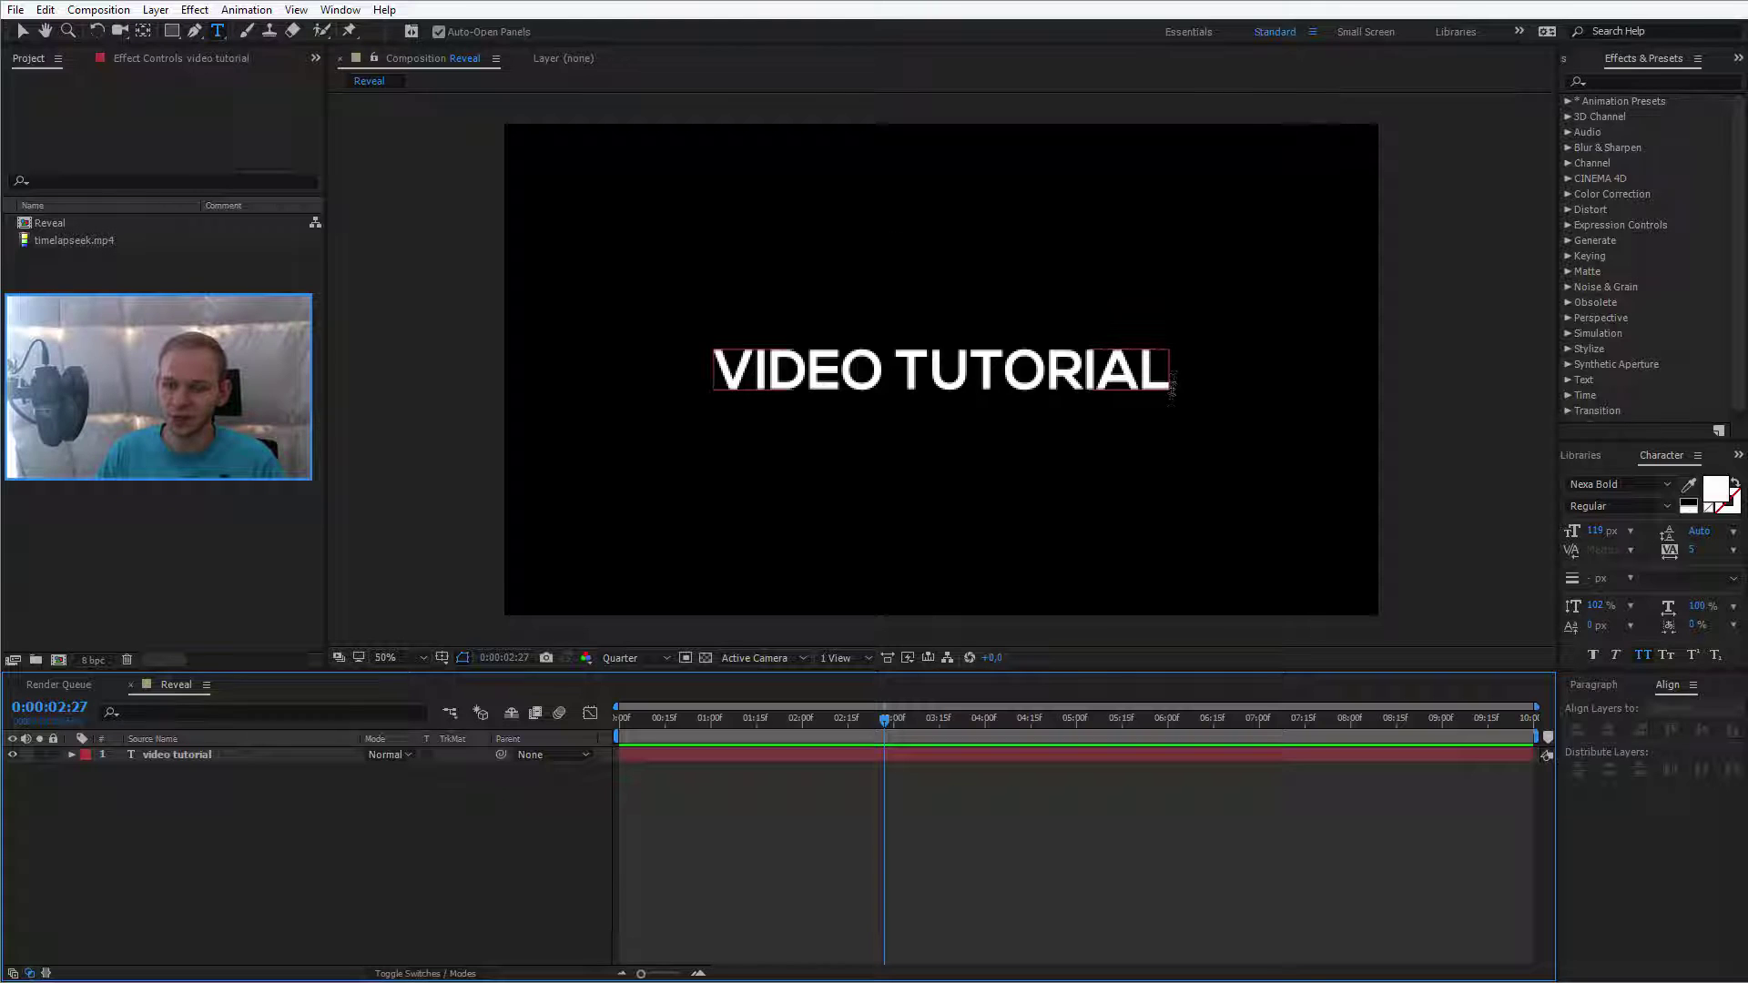
pyautogui.click(194, 755)
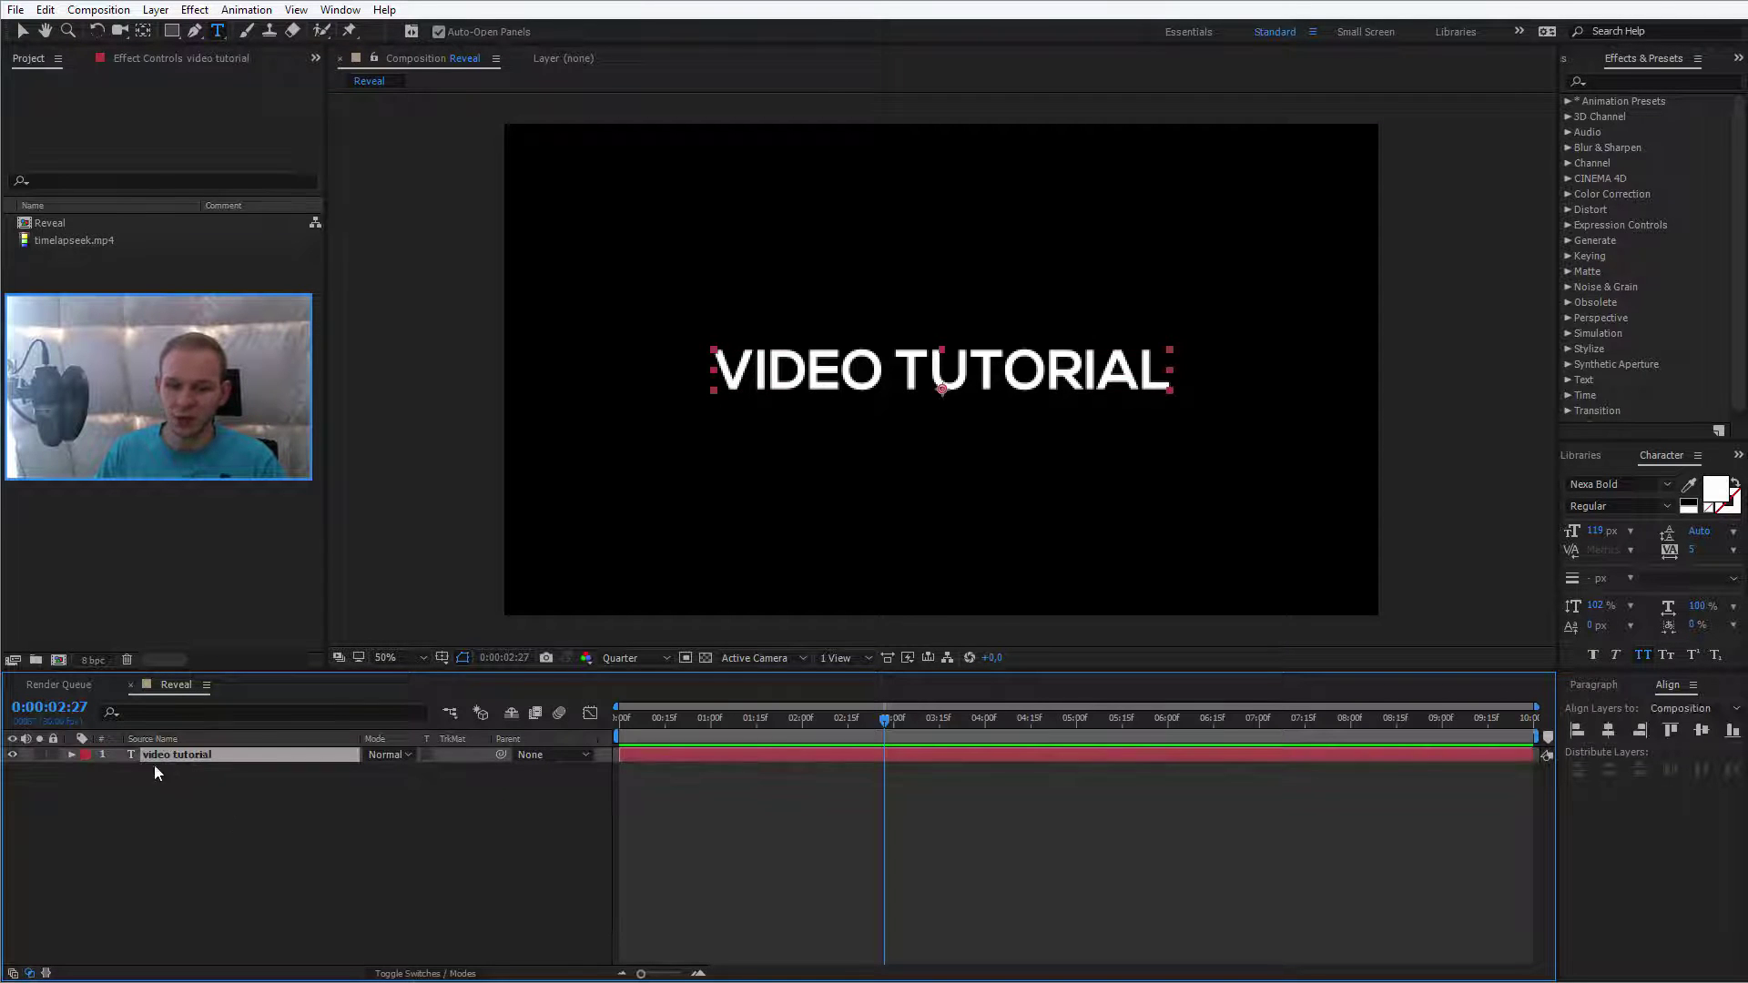
# Step: Pre-compose the text layer into 'Change text here' and open that precomp
pyautogui.rightClick(188, 756)
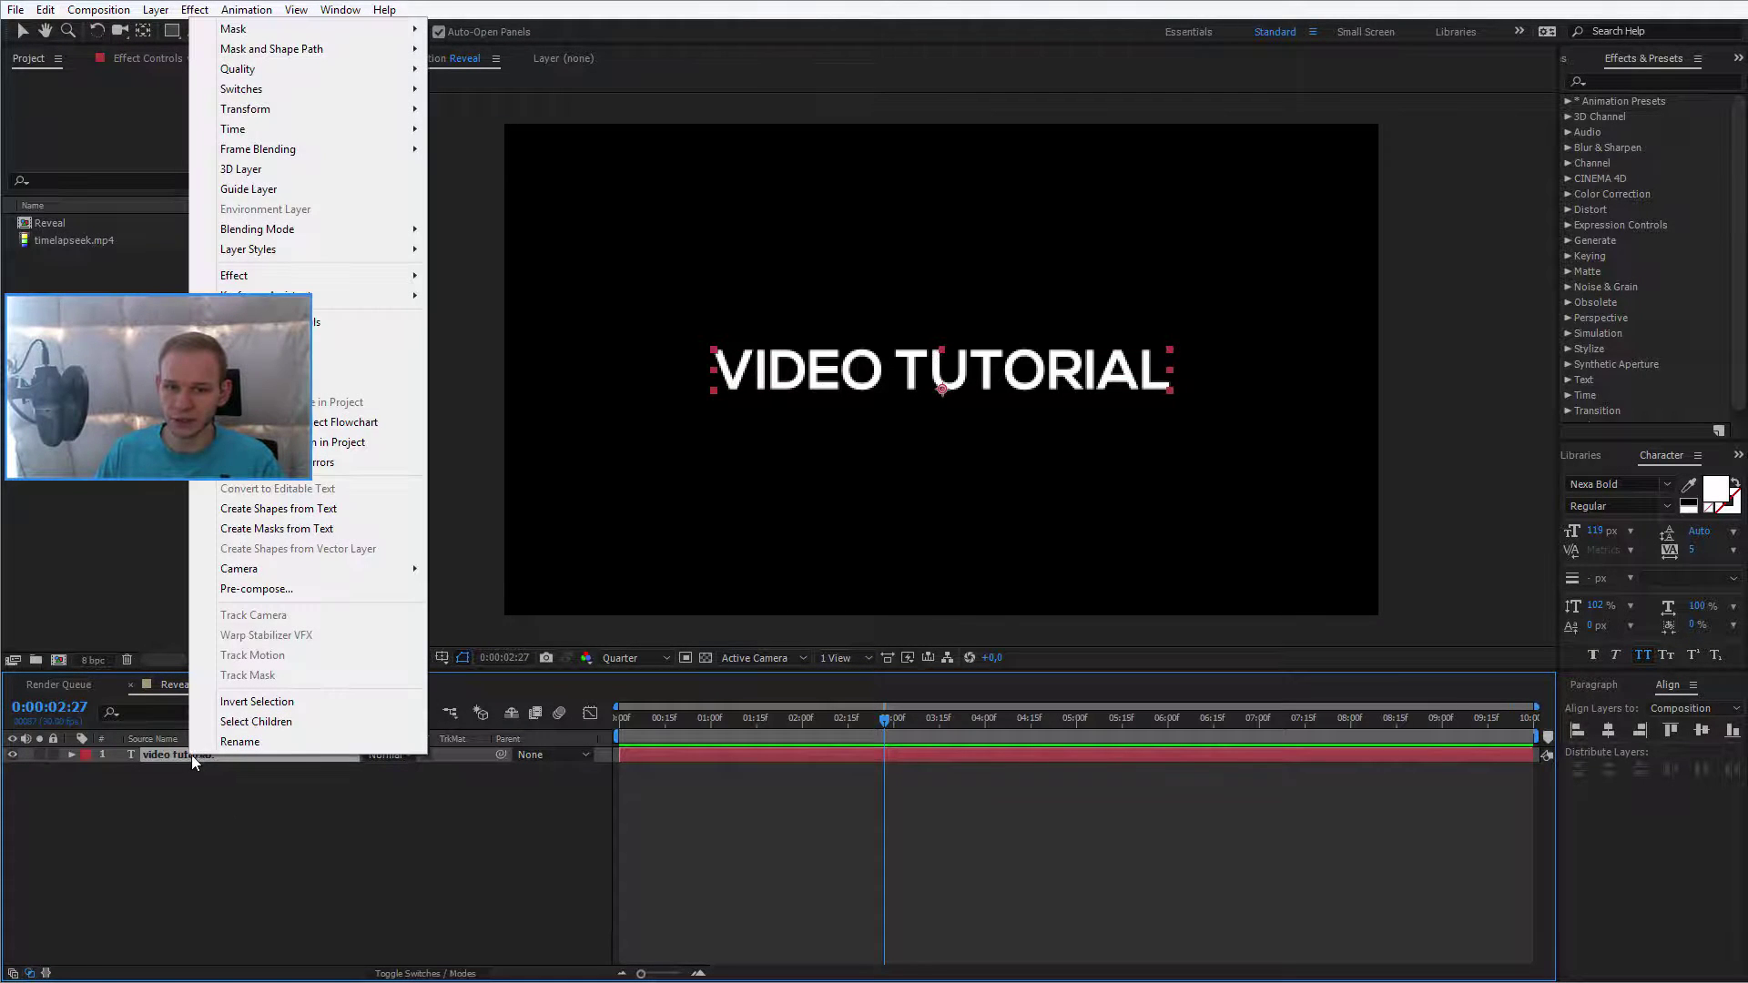
pyautogui.click(308, 586)
pyautogui.write('C')
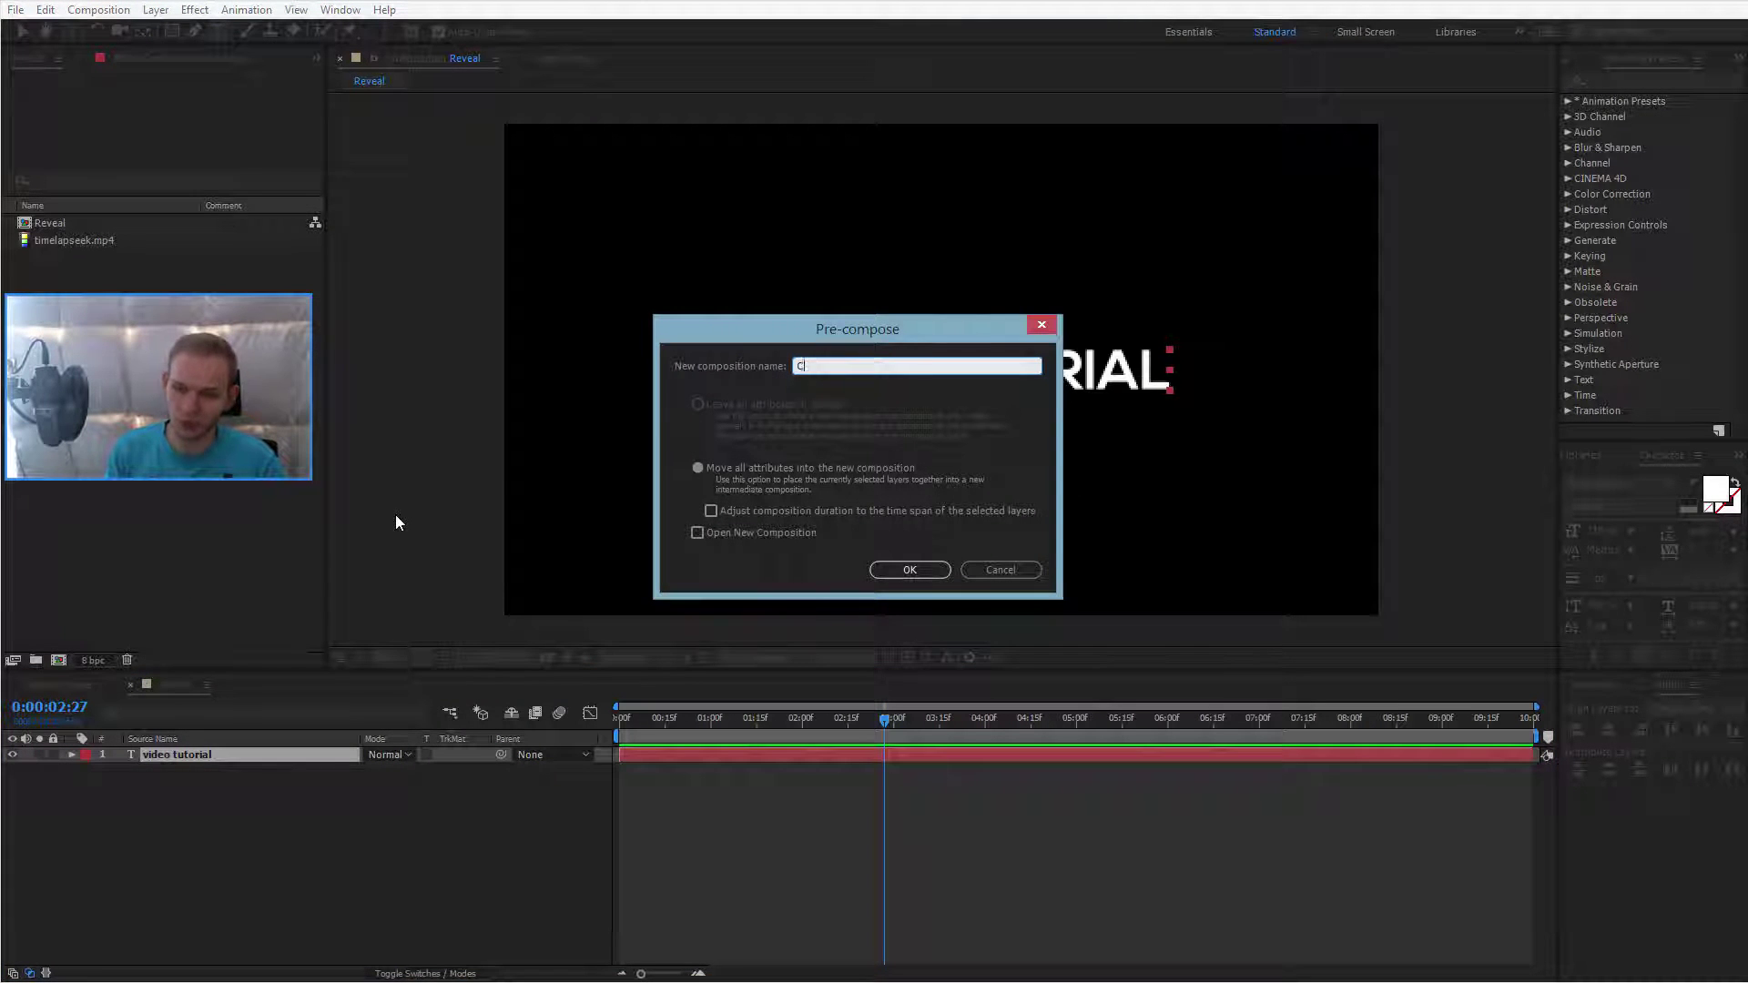
pyautogui.write('hange text here')
pyautogui.press('Return')
pyautogui.click(244, 838)
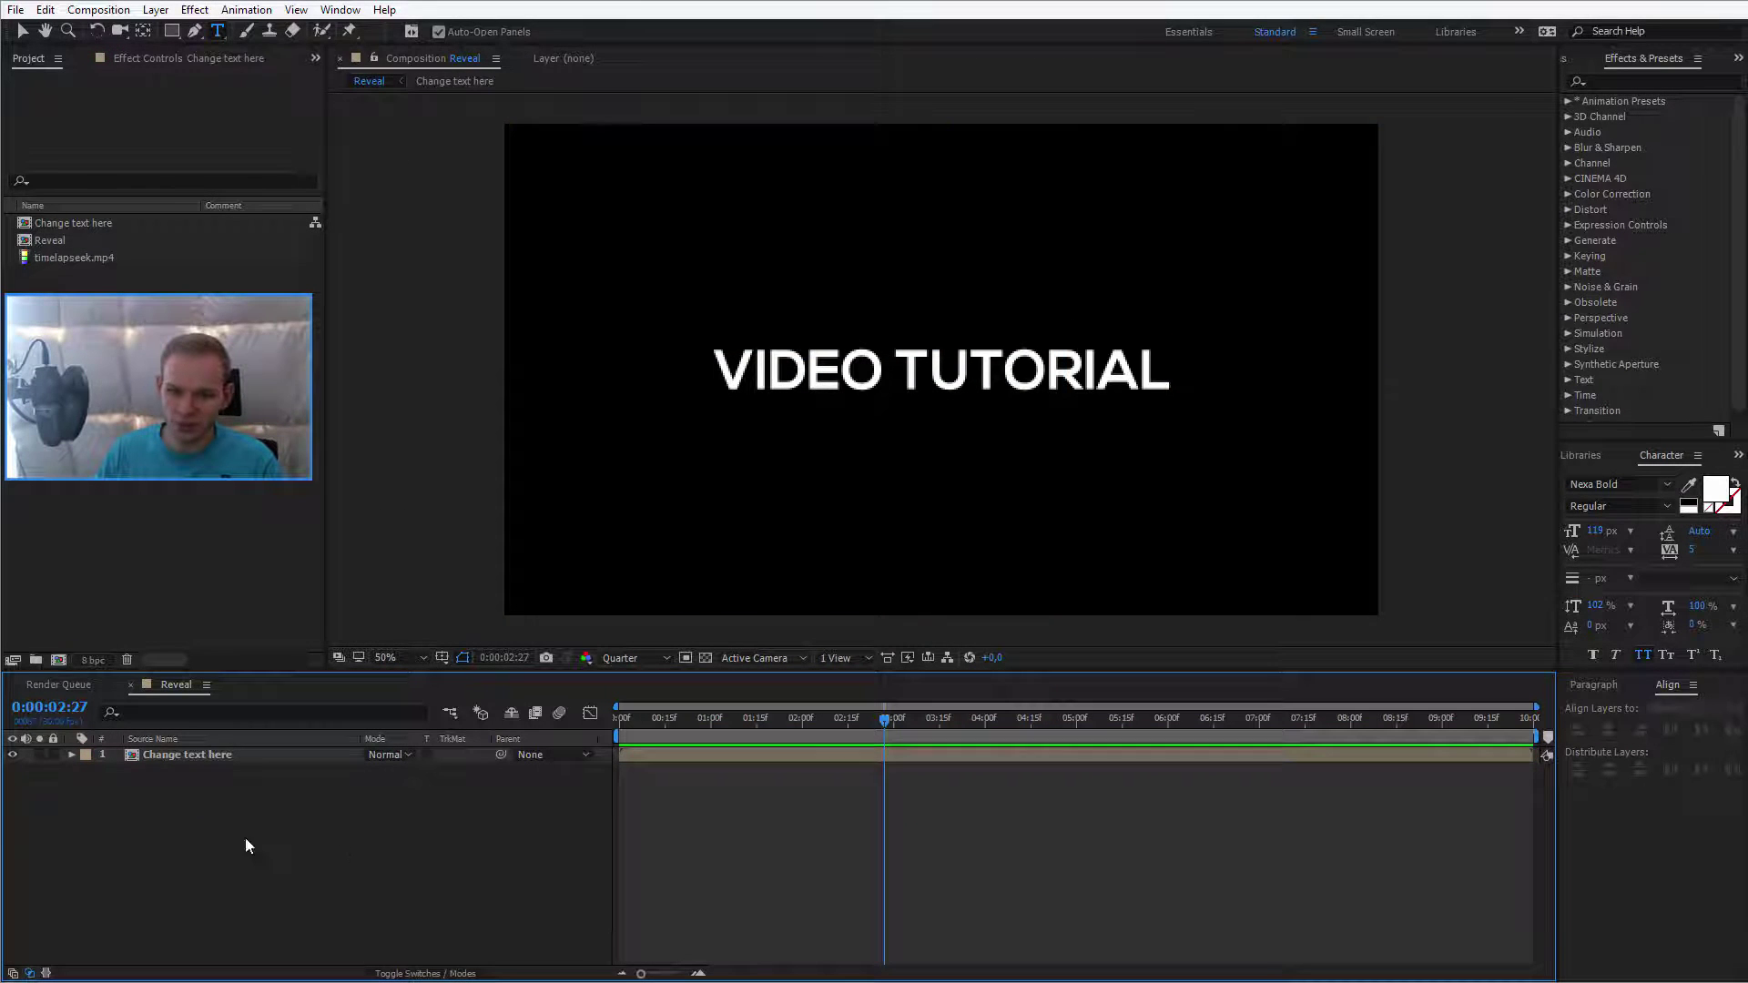
pyautogui.doubleClick(178, 756)
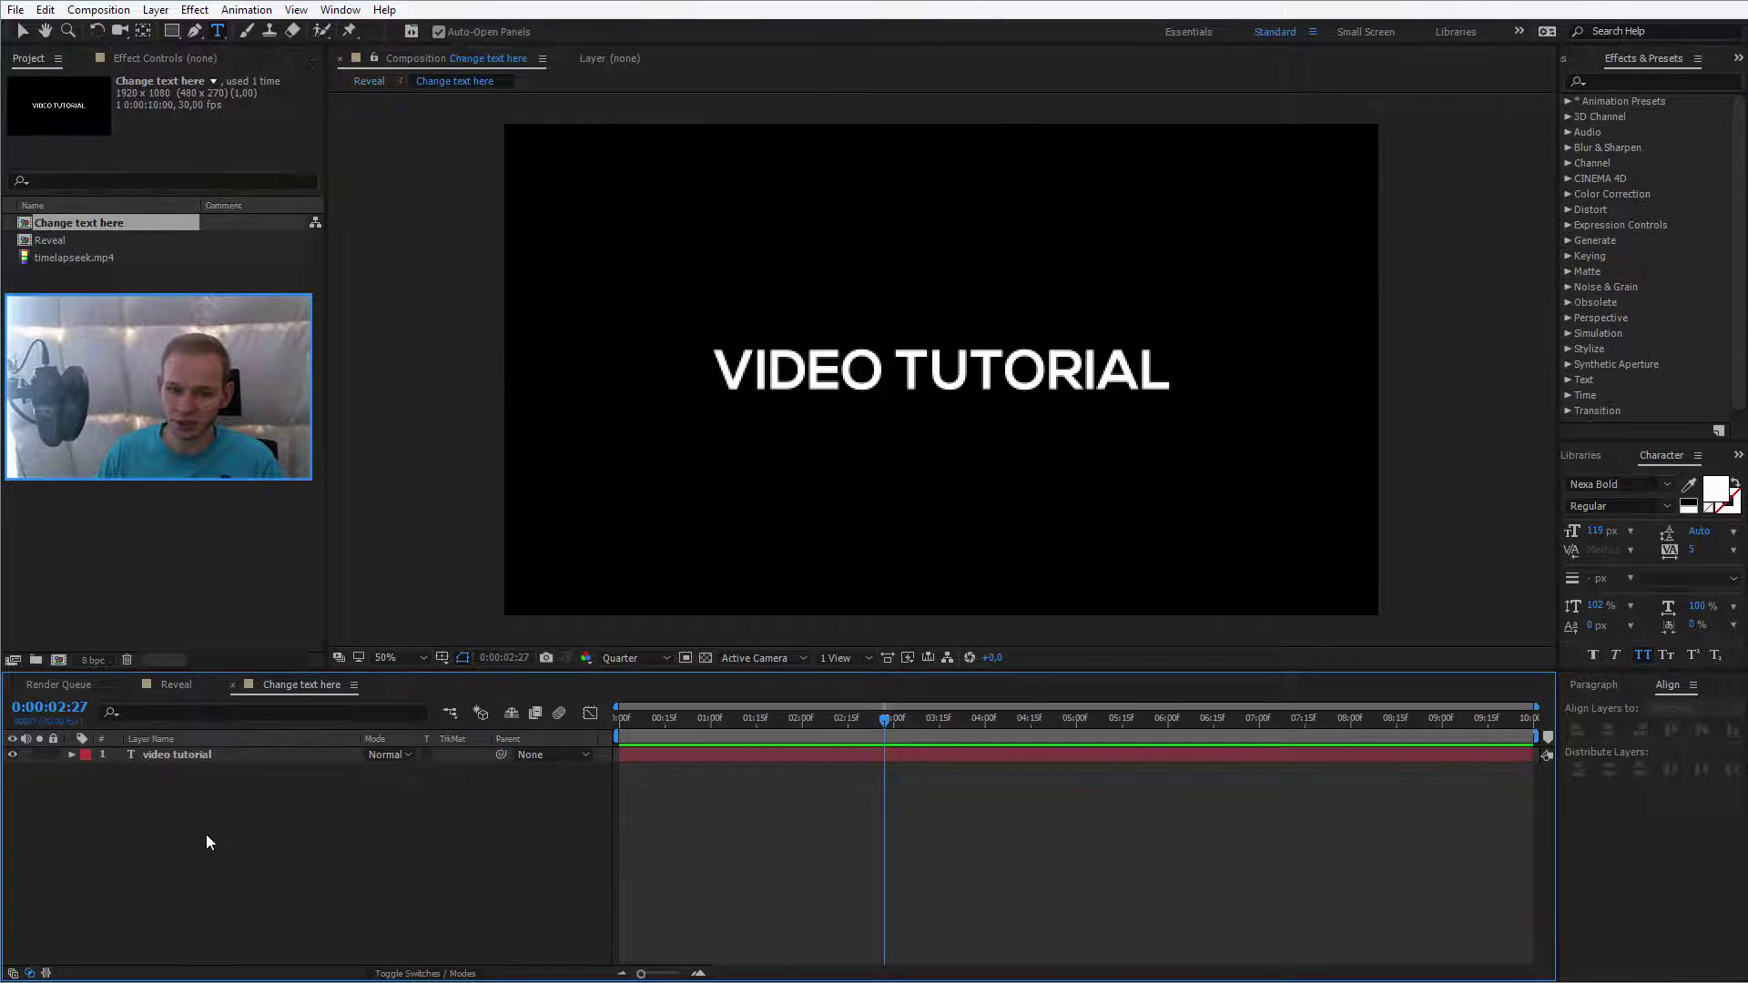
# Step: Test-edit the text, undo it, and toggle All Caps off and back on
pyautogui.doubleClick(176, 753)
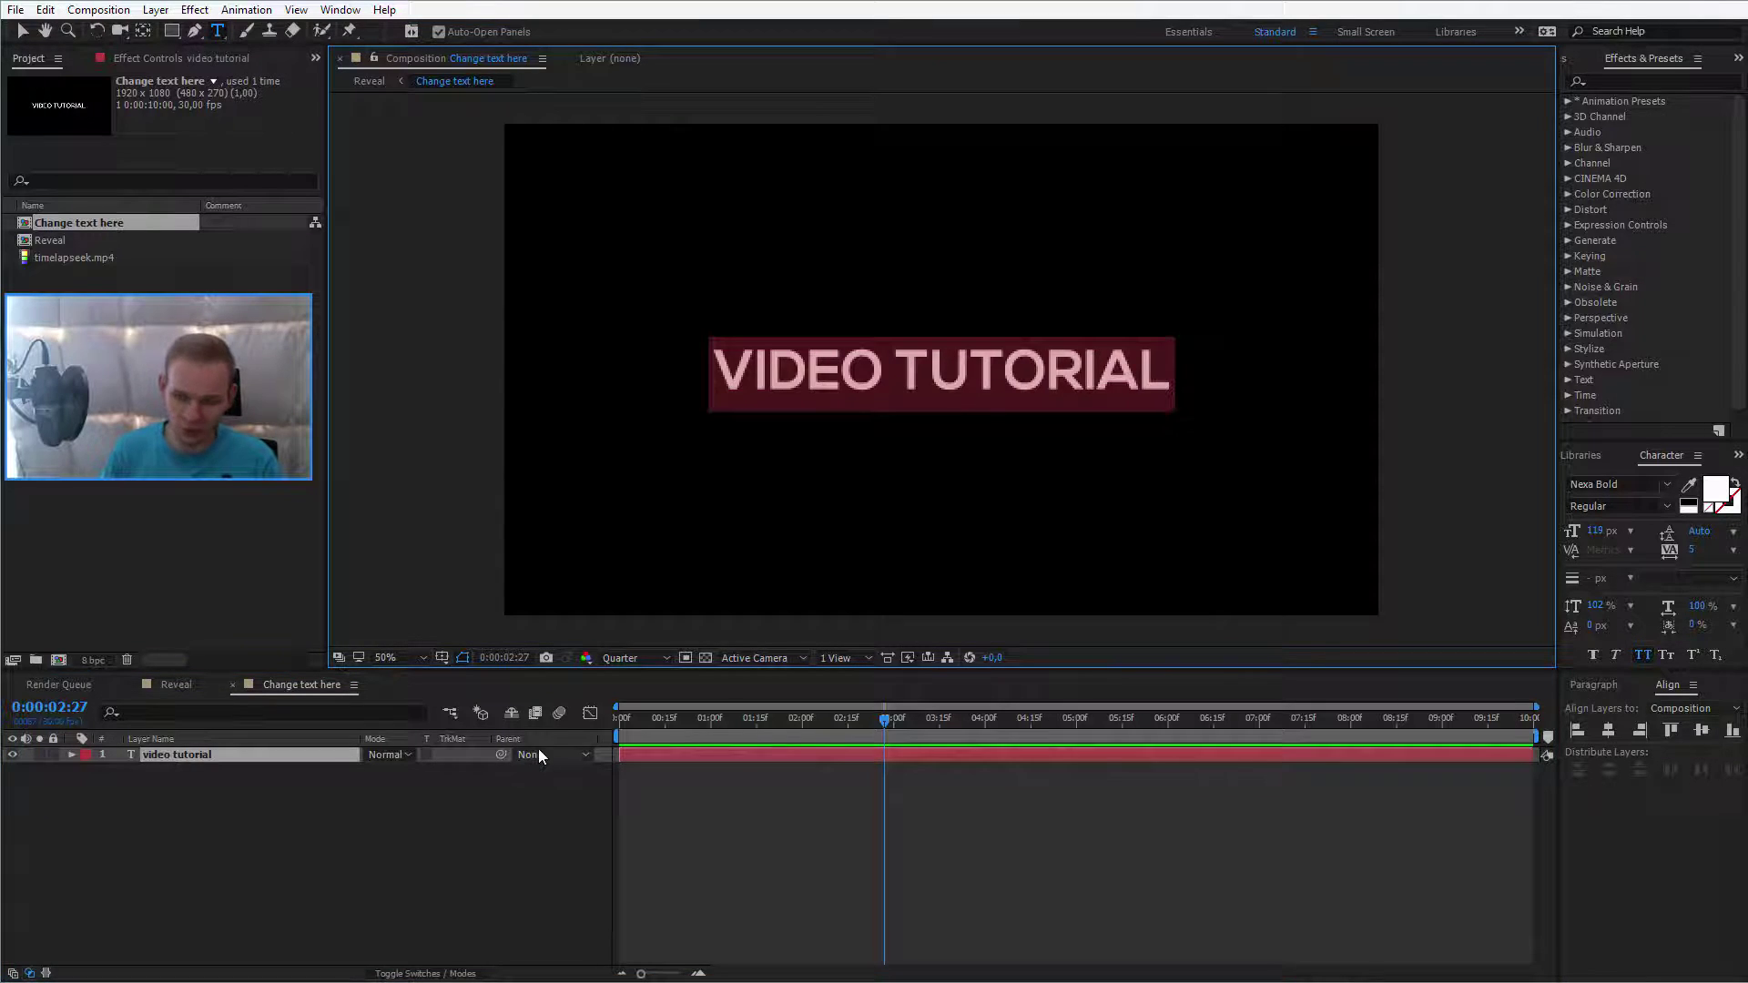
pyautogui.write('sadljkdaskjsandnkj')
pyautogui.click(317, 872)
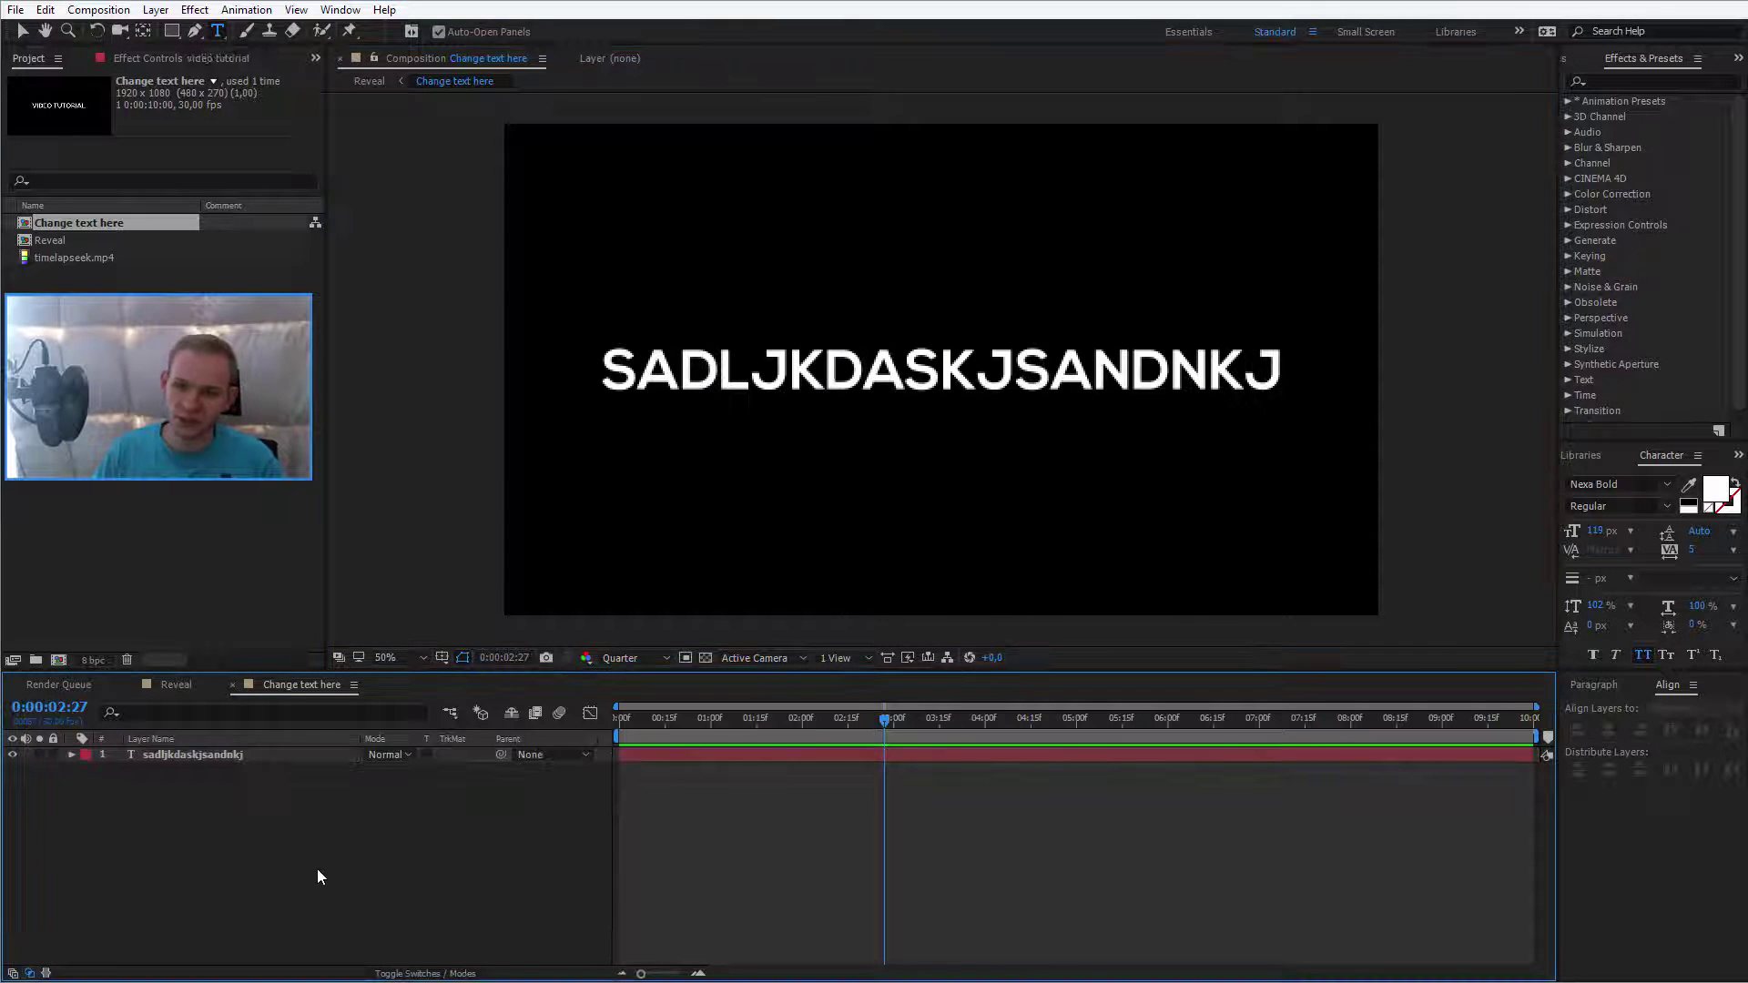
pyautogui.hotkey('ctrl', 'z')
pyautogui.moveTo(1650, 442); pyautogui.dragTo(1658, 405)
pyautogui.click(1646, 614)
pyautogui.click(1646, 613)
pyautogui.click(1647, 614)
pyautogui.click(1648, 612)
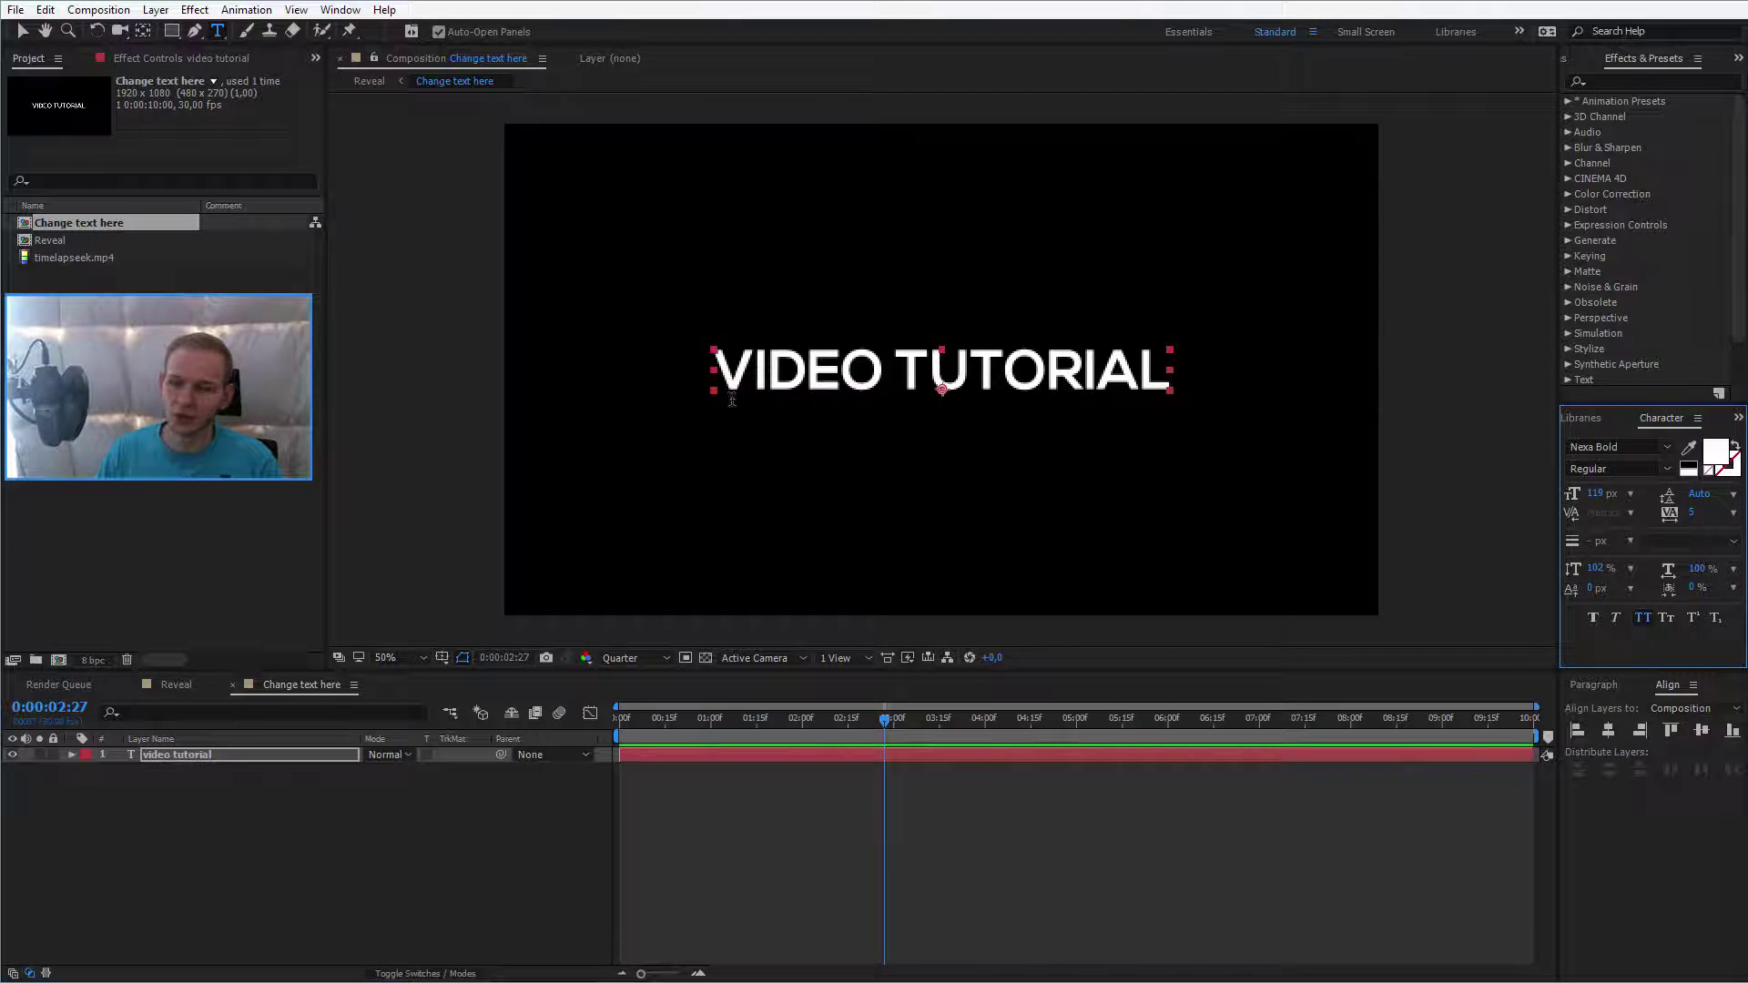
pyautogui.click(350, 856)
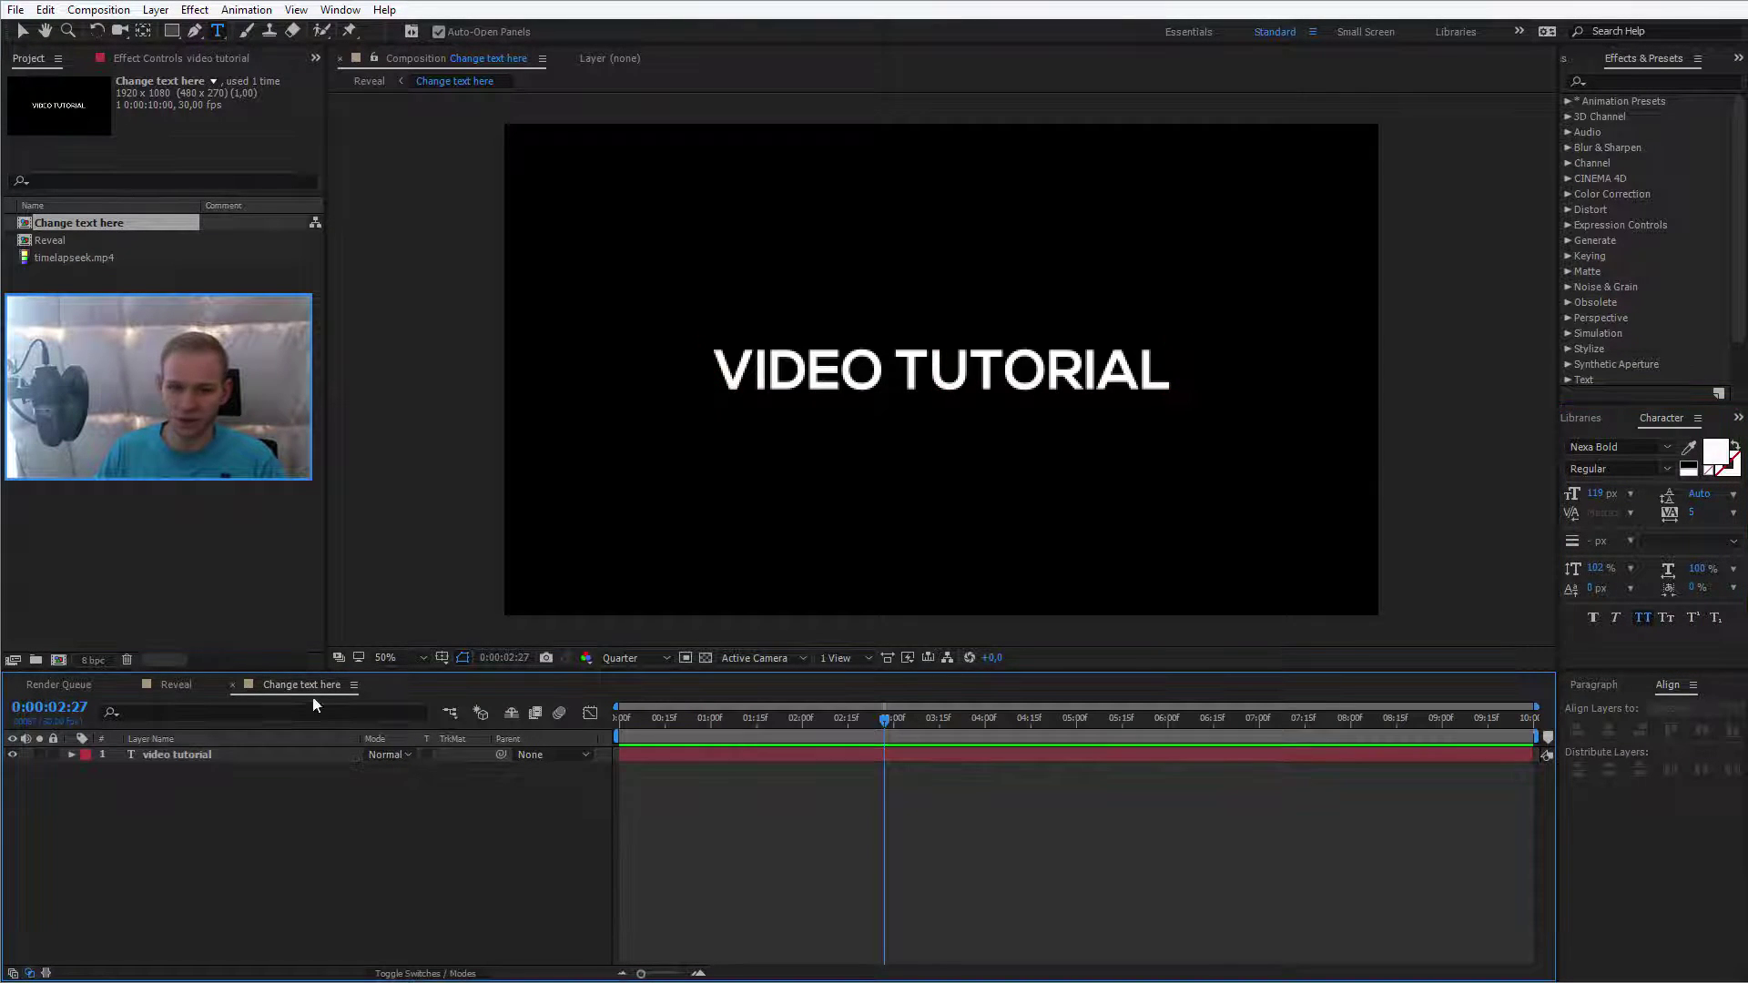
# Step: Close the precomp, return to Reveal, and move the time indicator to 0:00:00:00
pyautogui.click(233, 686)
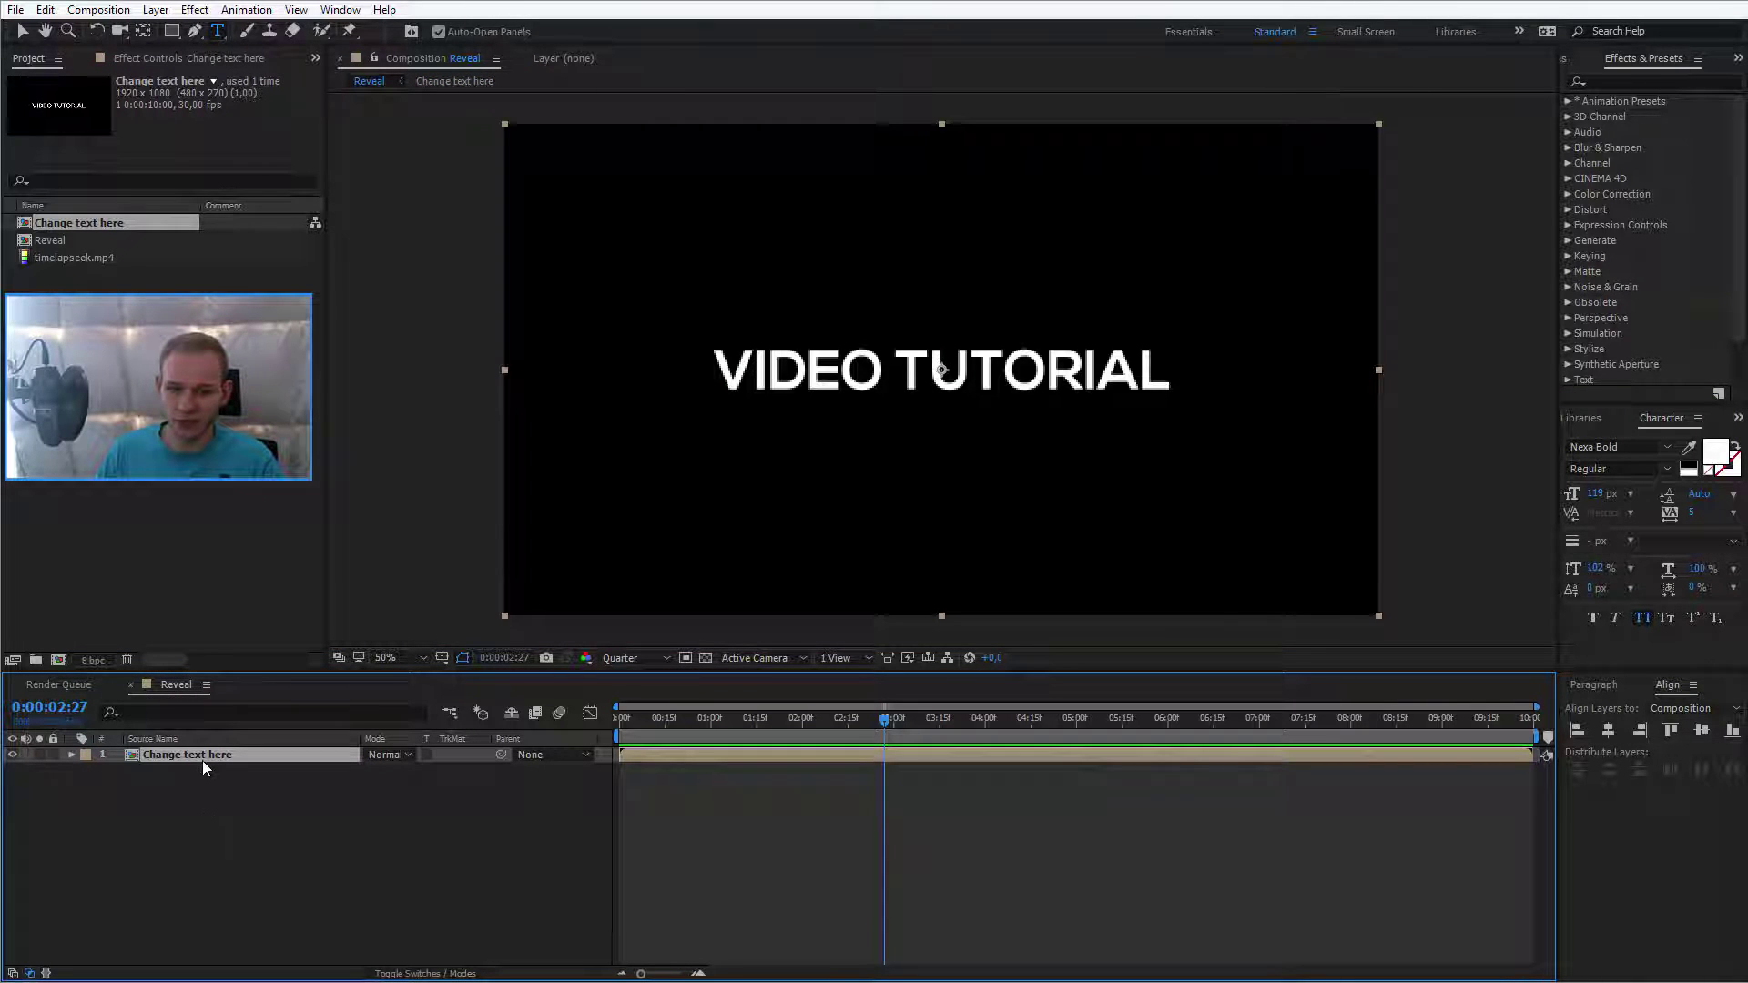
pyautogui.moveTo(673, 720); pyautogui.dragTo(902, 719)
pyautogui.press('Home')
pyautogui.click(408, 792)
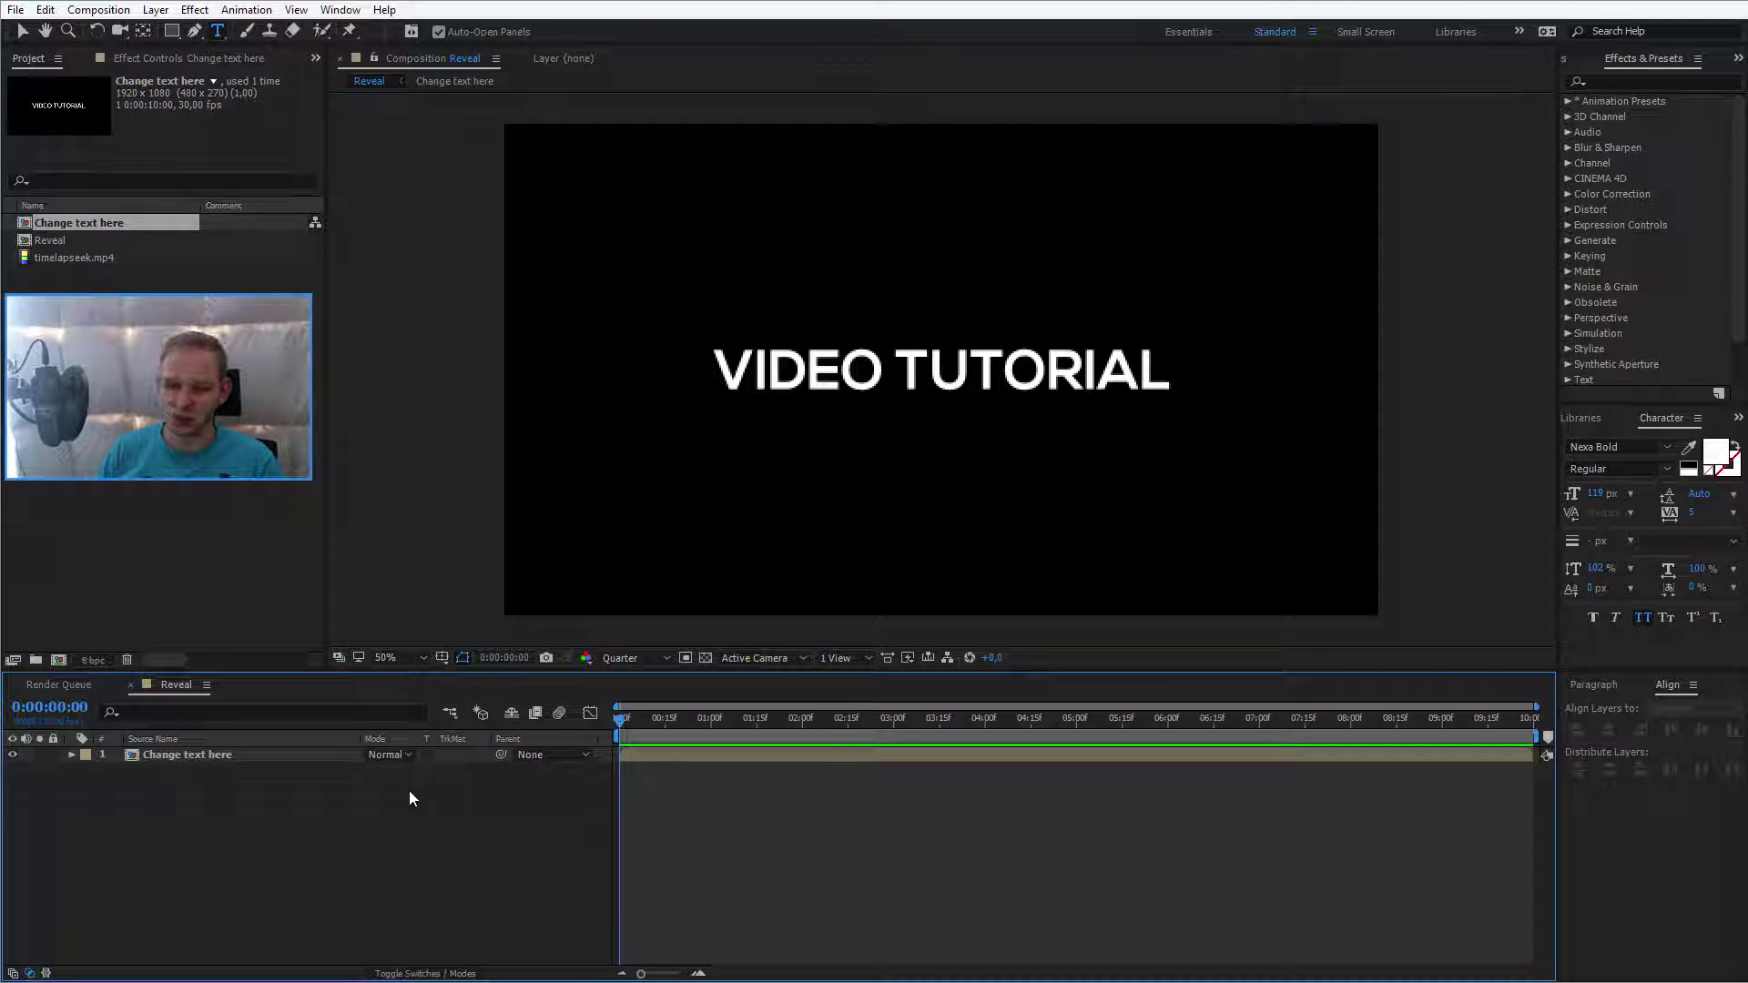
# Step: Select the Change text here layer and focus the Effects & Presets search field
pyautogui.click(256, 760)
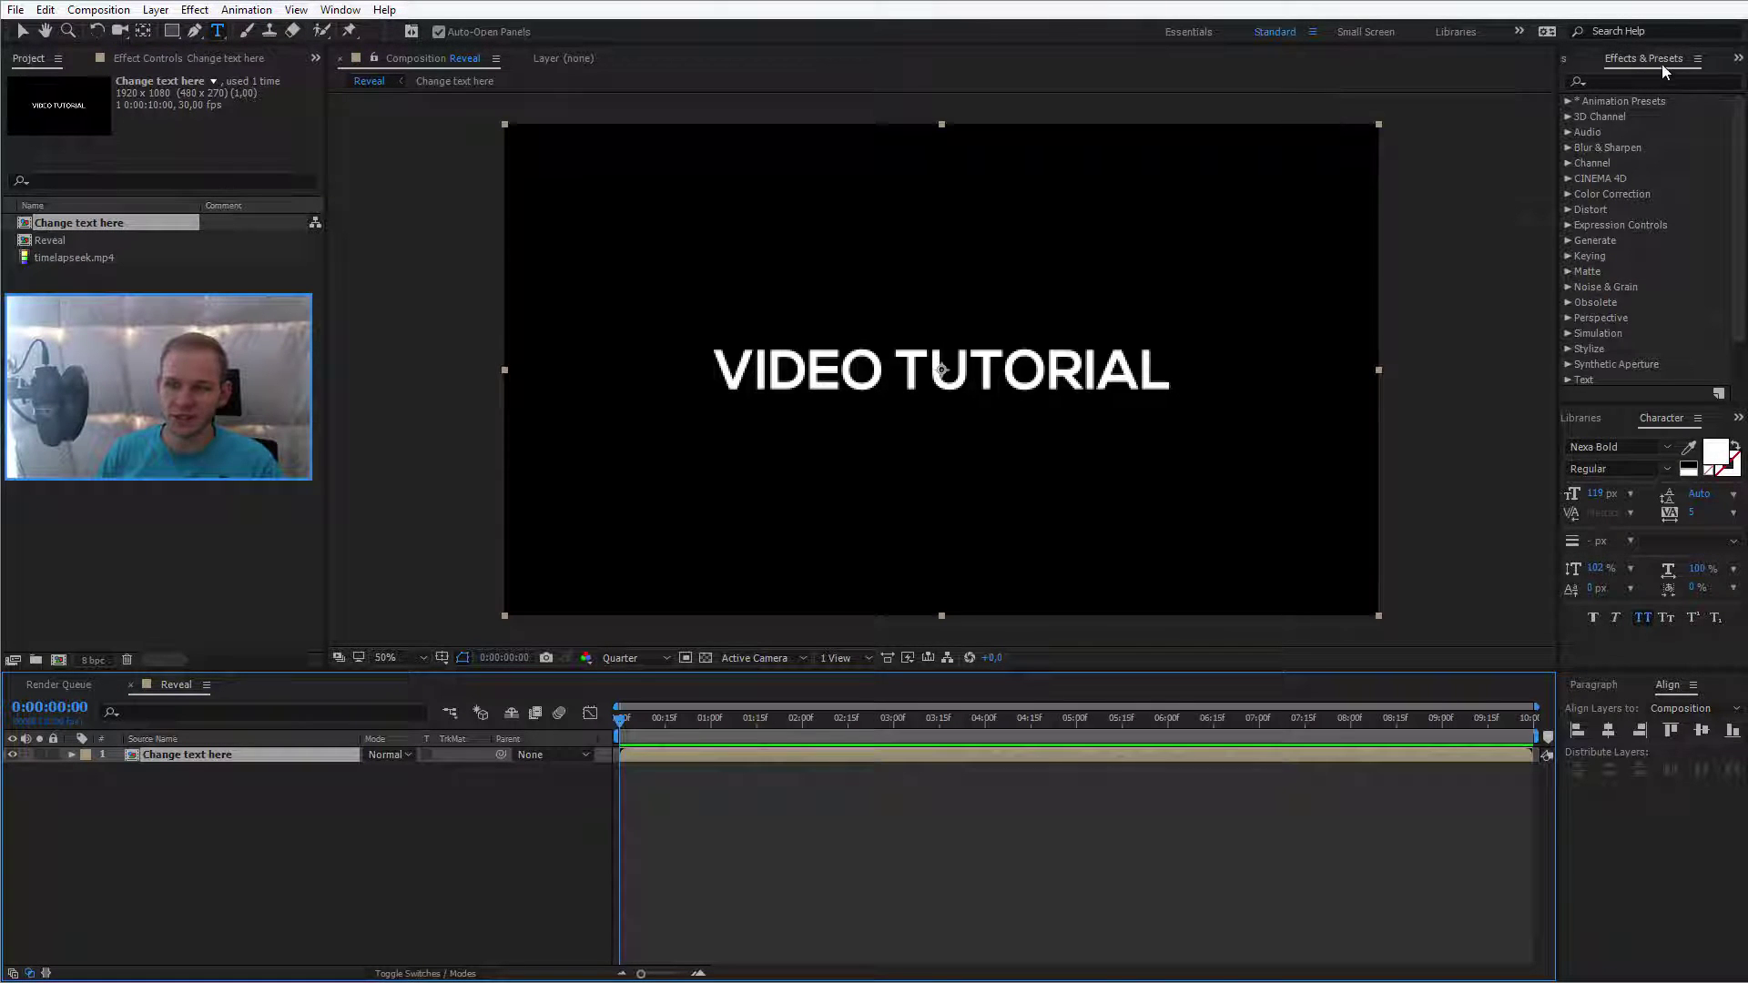
pyautogui.click(351, 12)
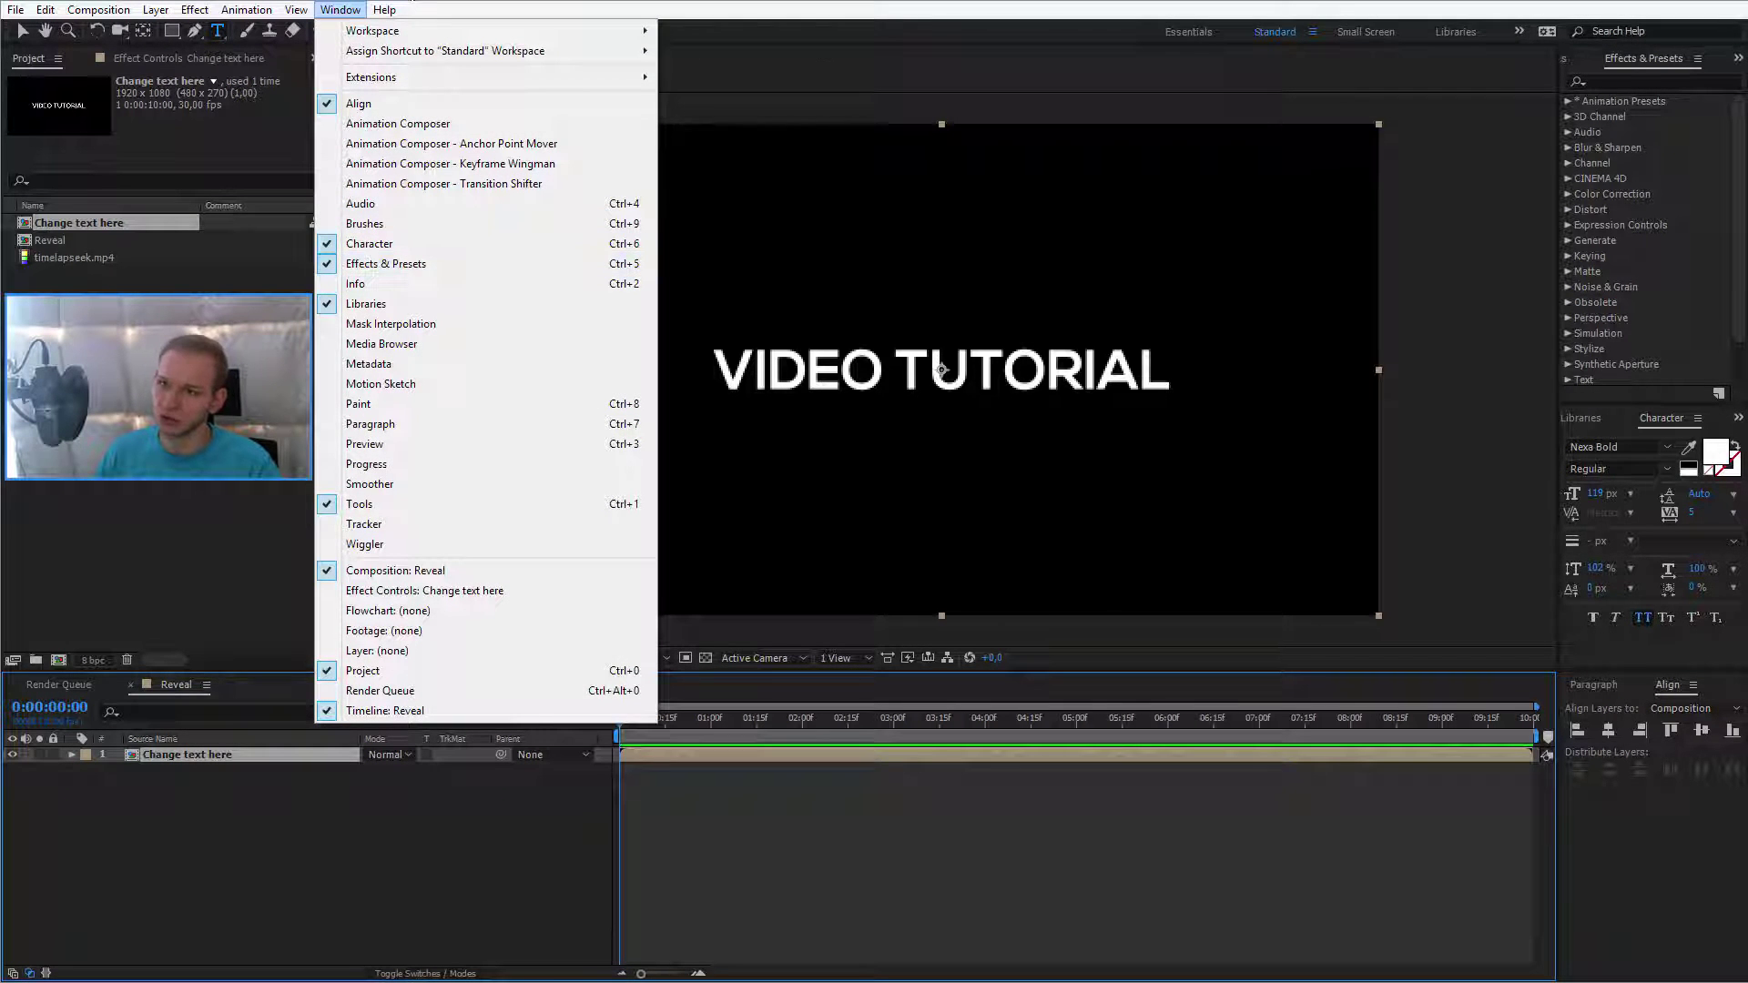
pyautogui.press('Escape')
pyautogui.click(1649, 80)
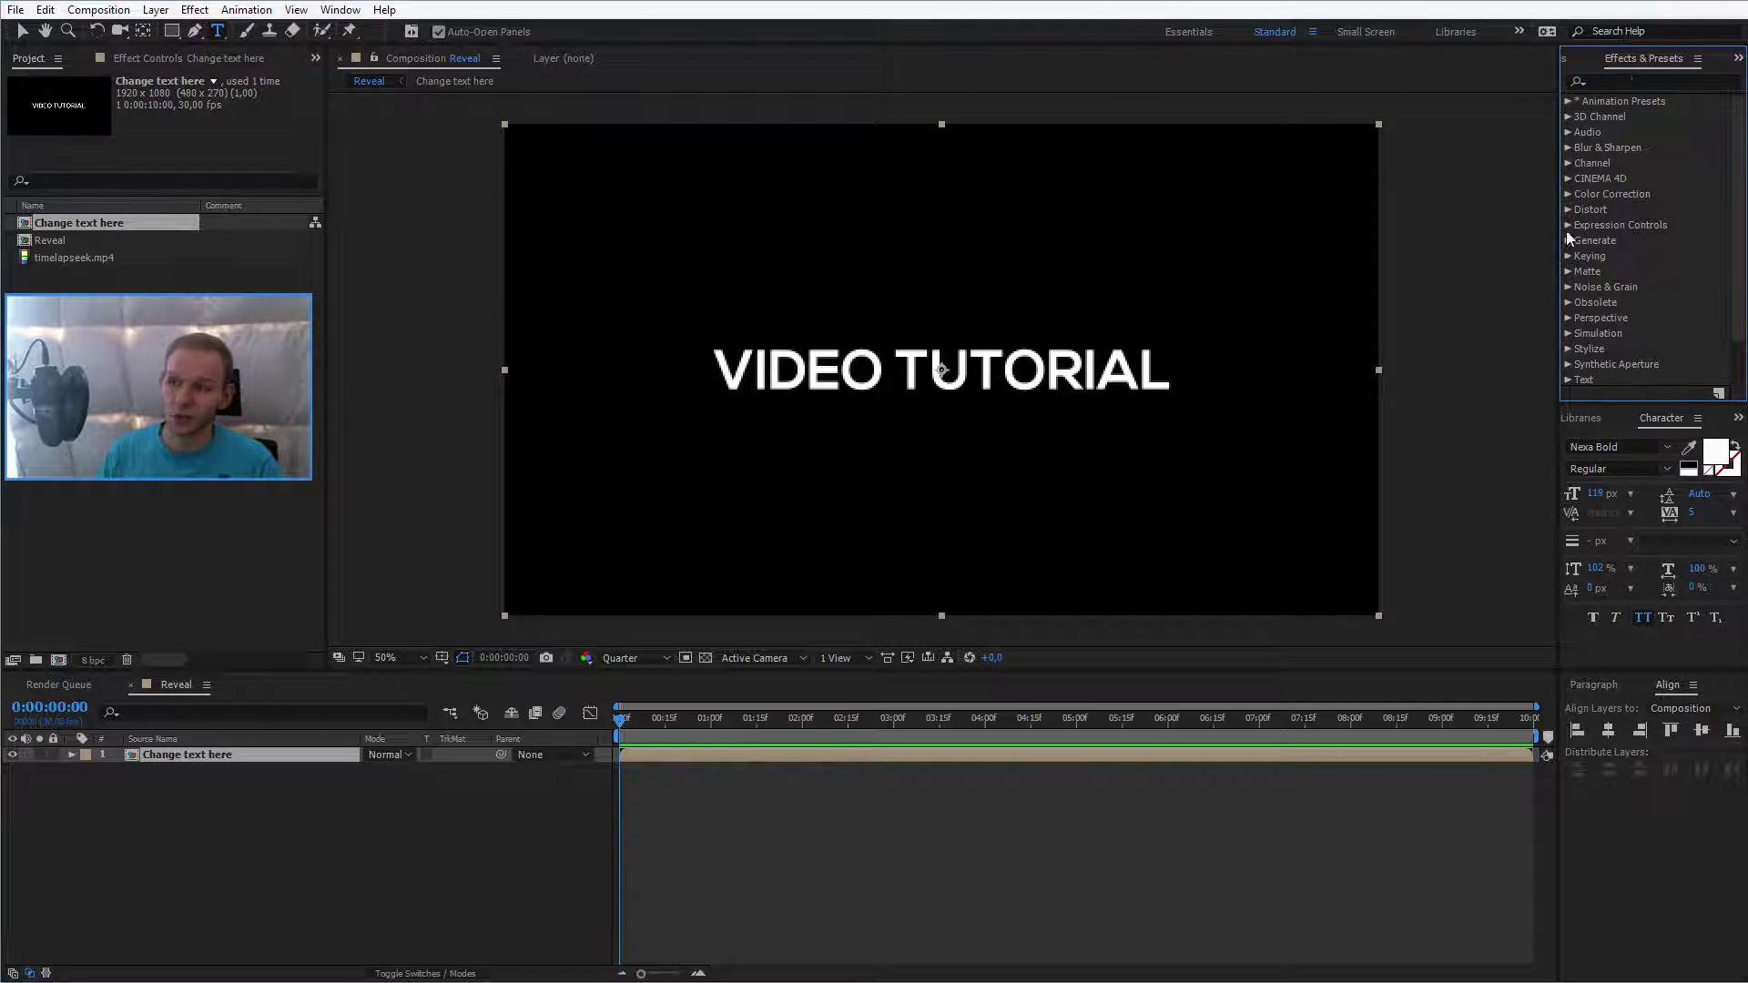
# Step: Expand Blur & Sharpen in Effects & Presets and locate Gaussian Blur with the text layer selected
pyautogui.click(1570, 148)
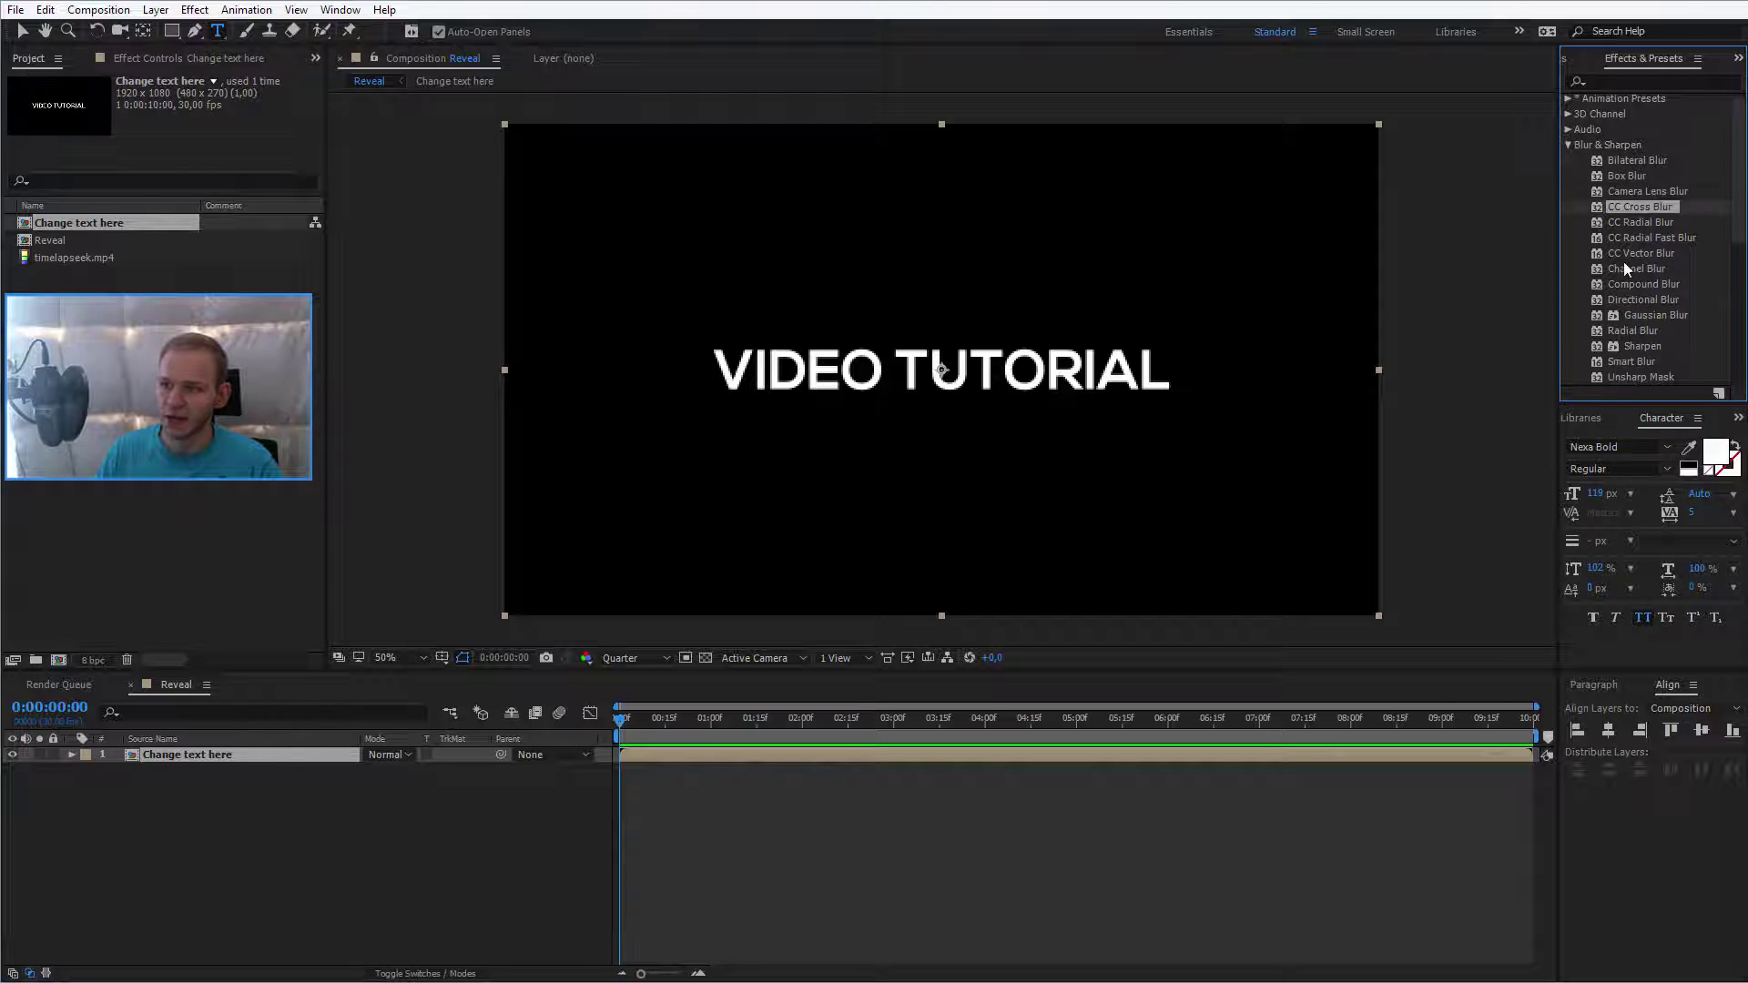
pyautogui.click(1641, 347)
pyautogui.scroll(-2, 1666, 346)
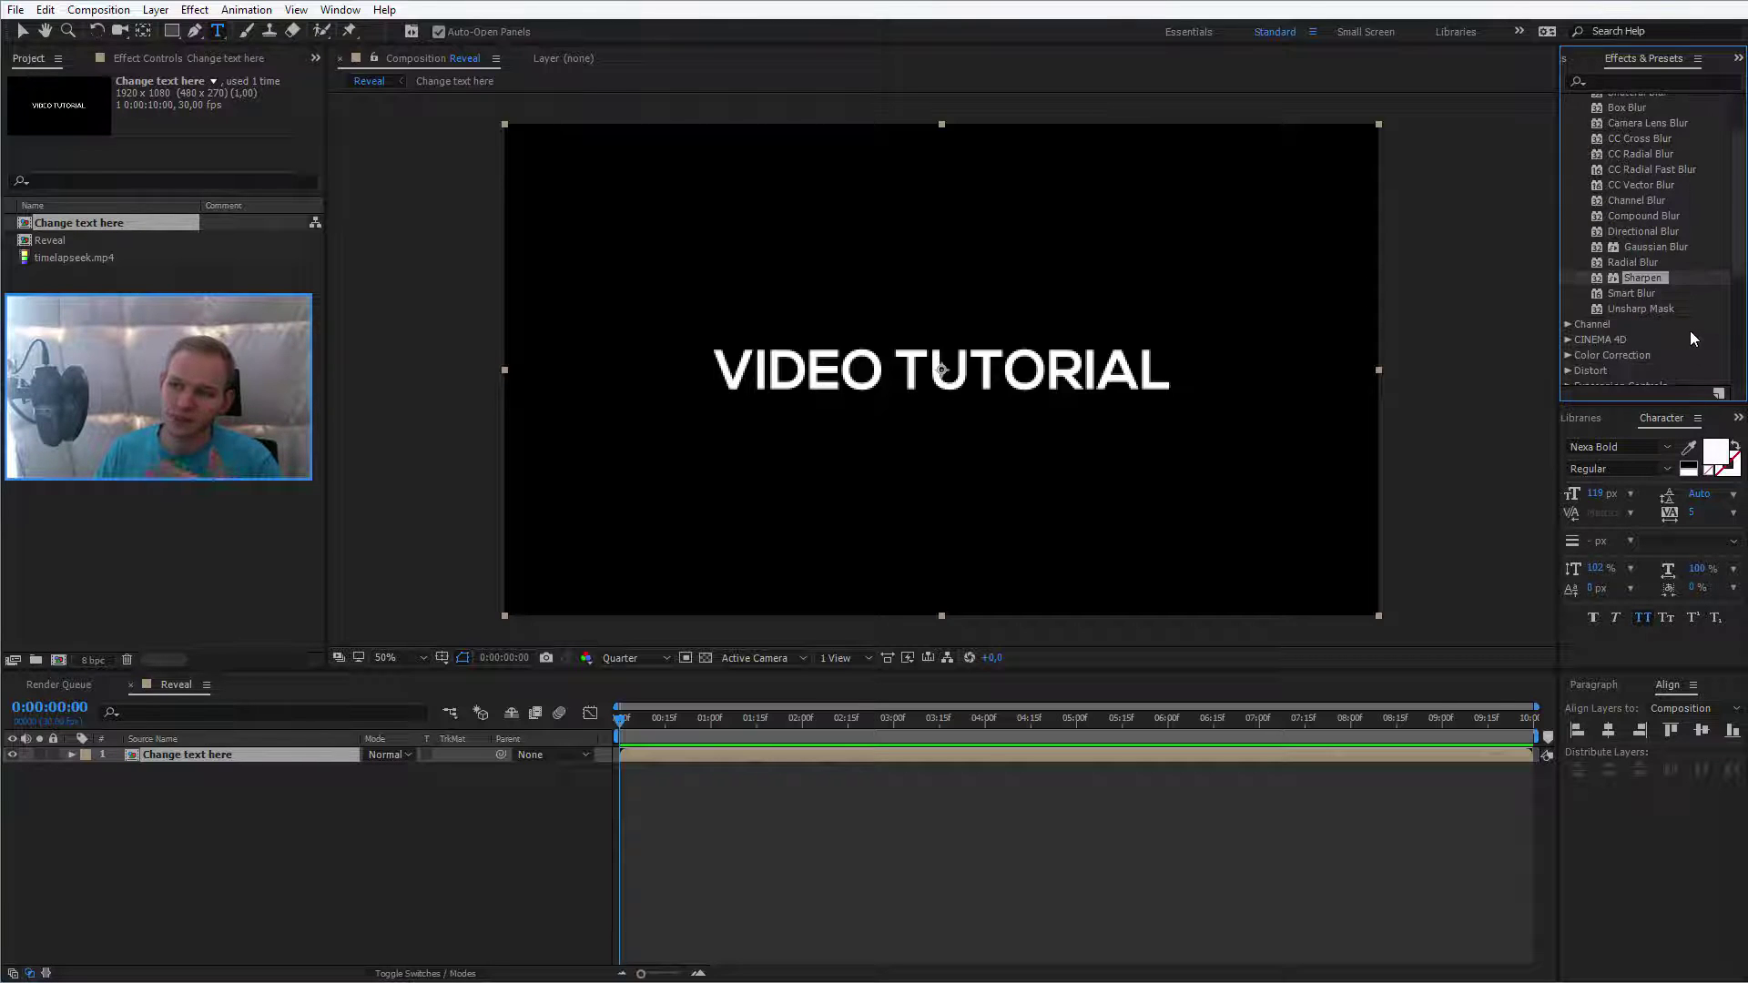
pyautogui.click(188, 801)
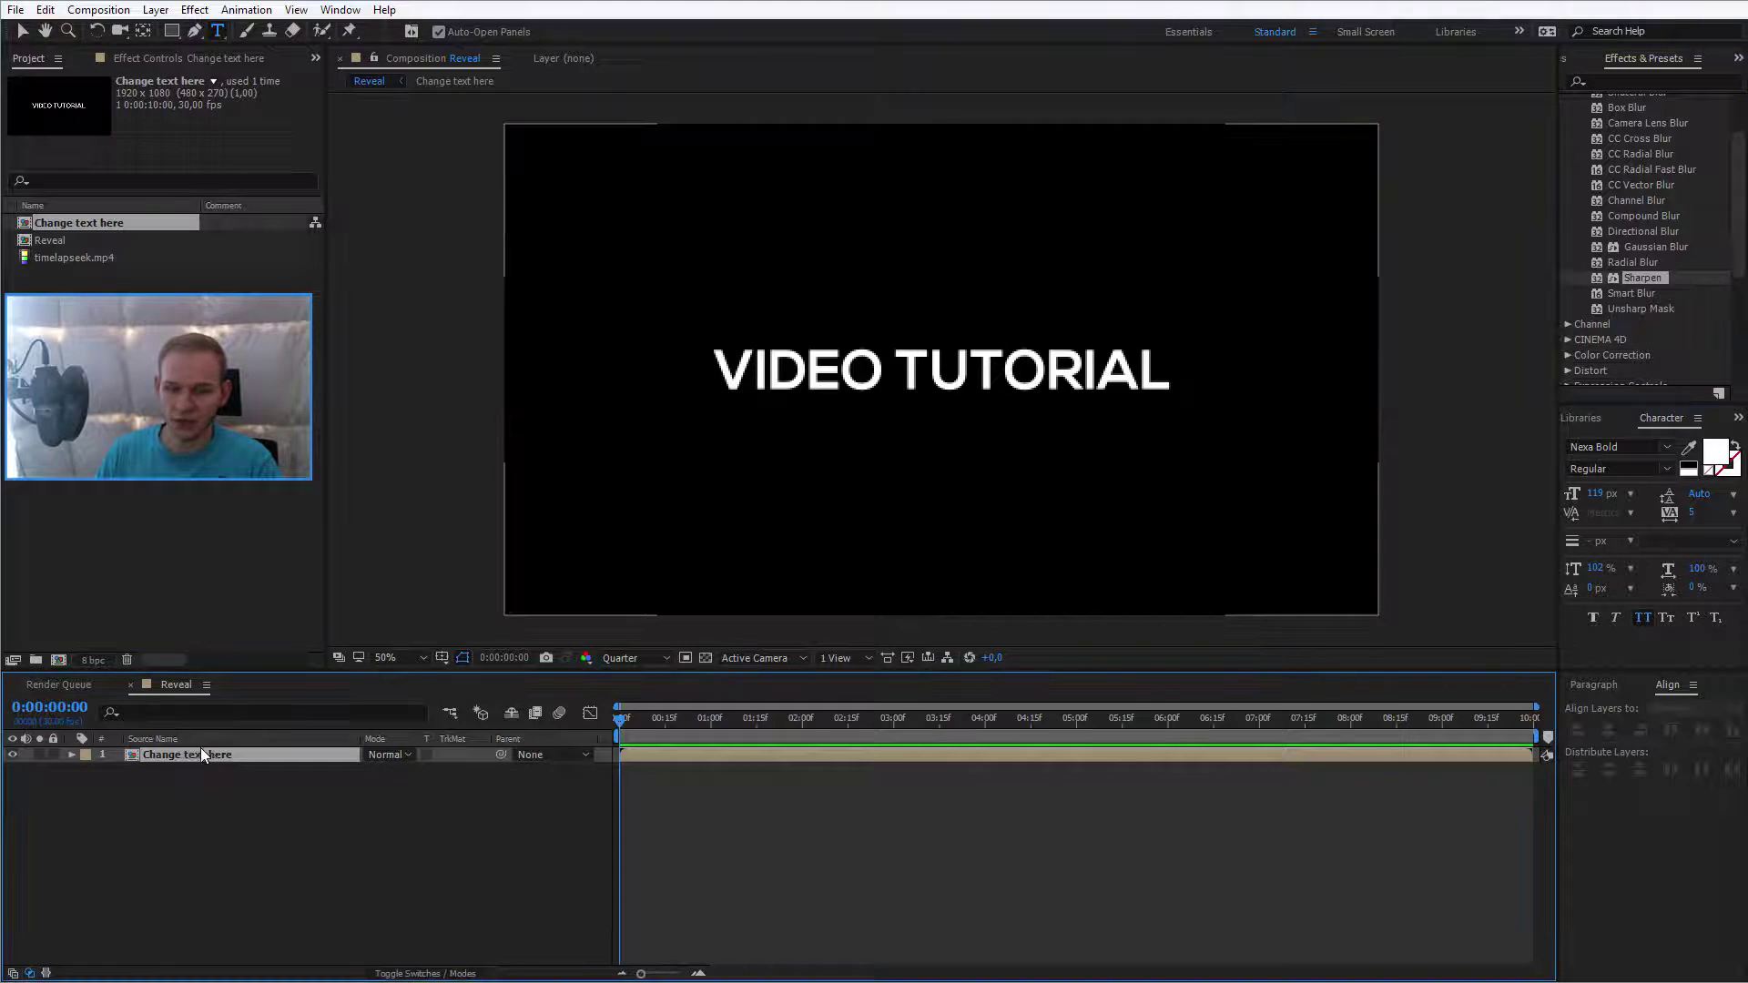
pyautogui.click(1653, 246)
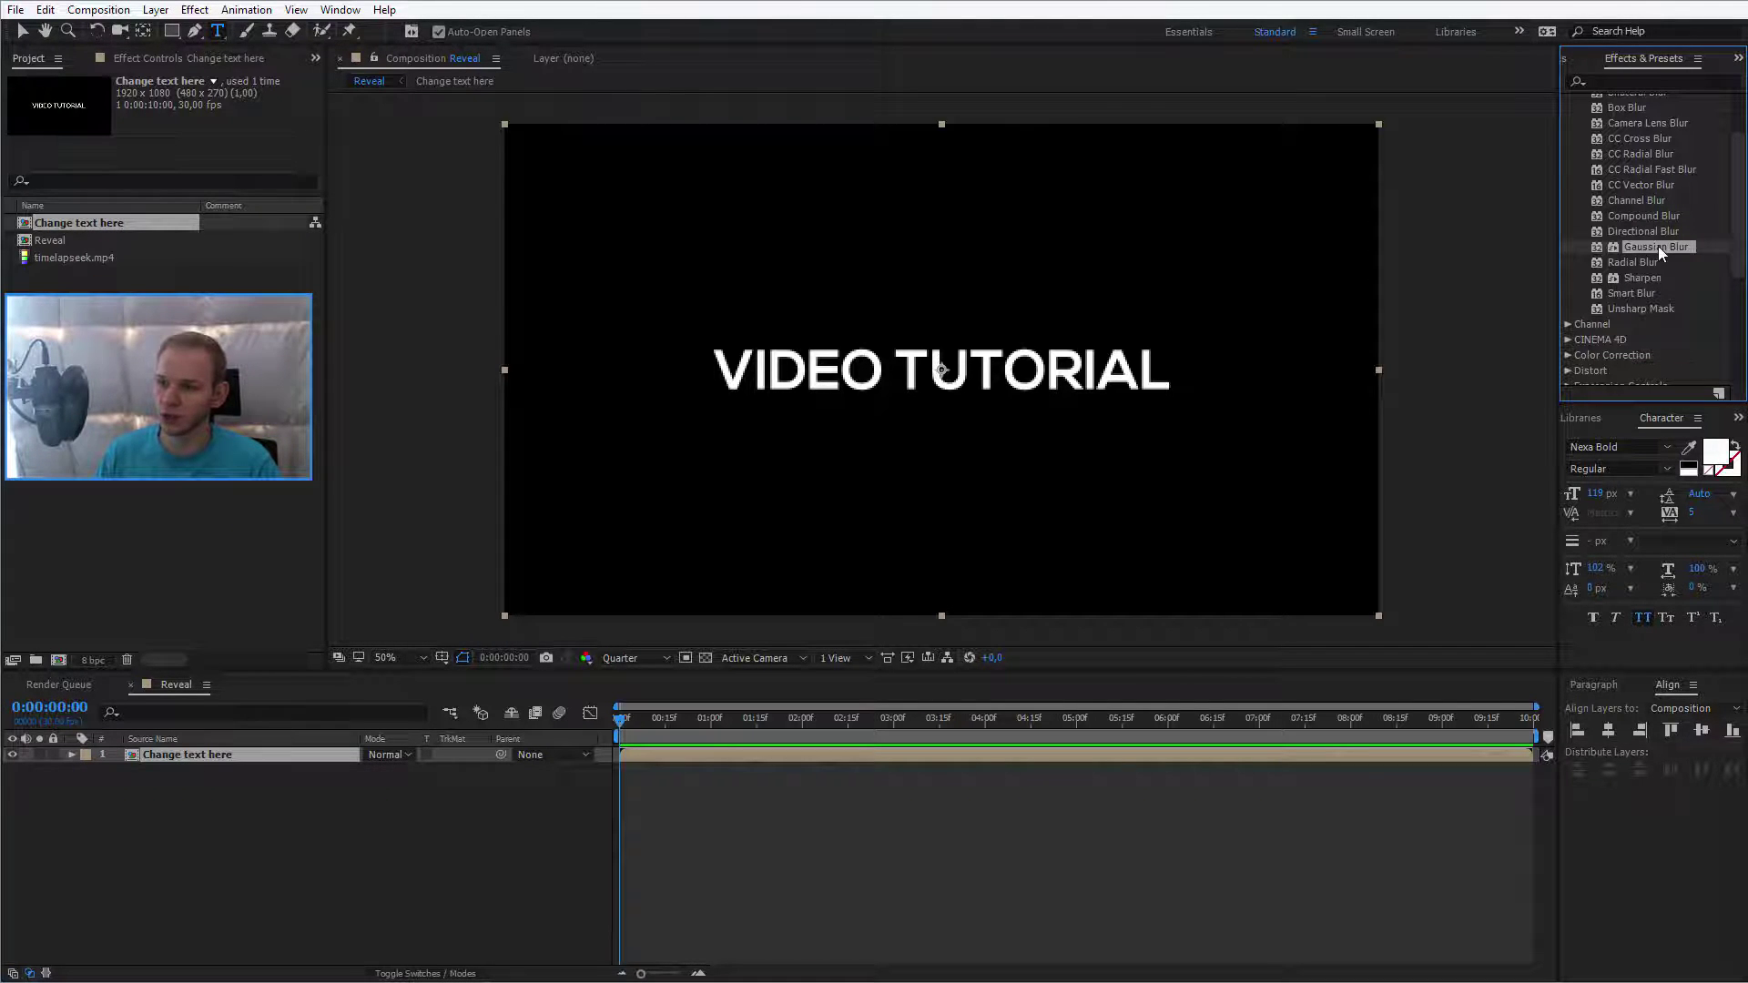
pyautogui.doubleClick(1633, 261)
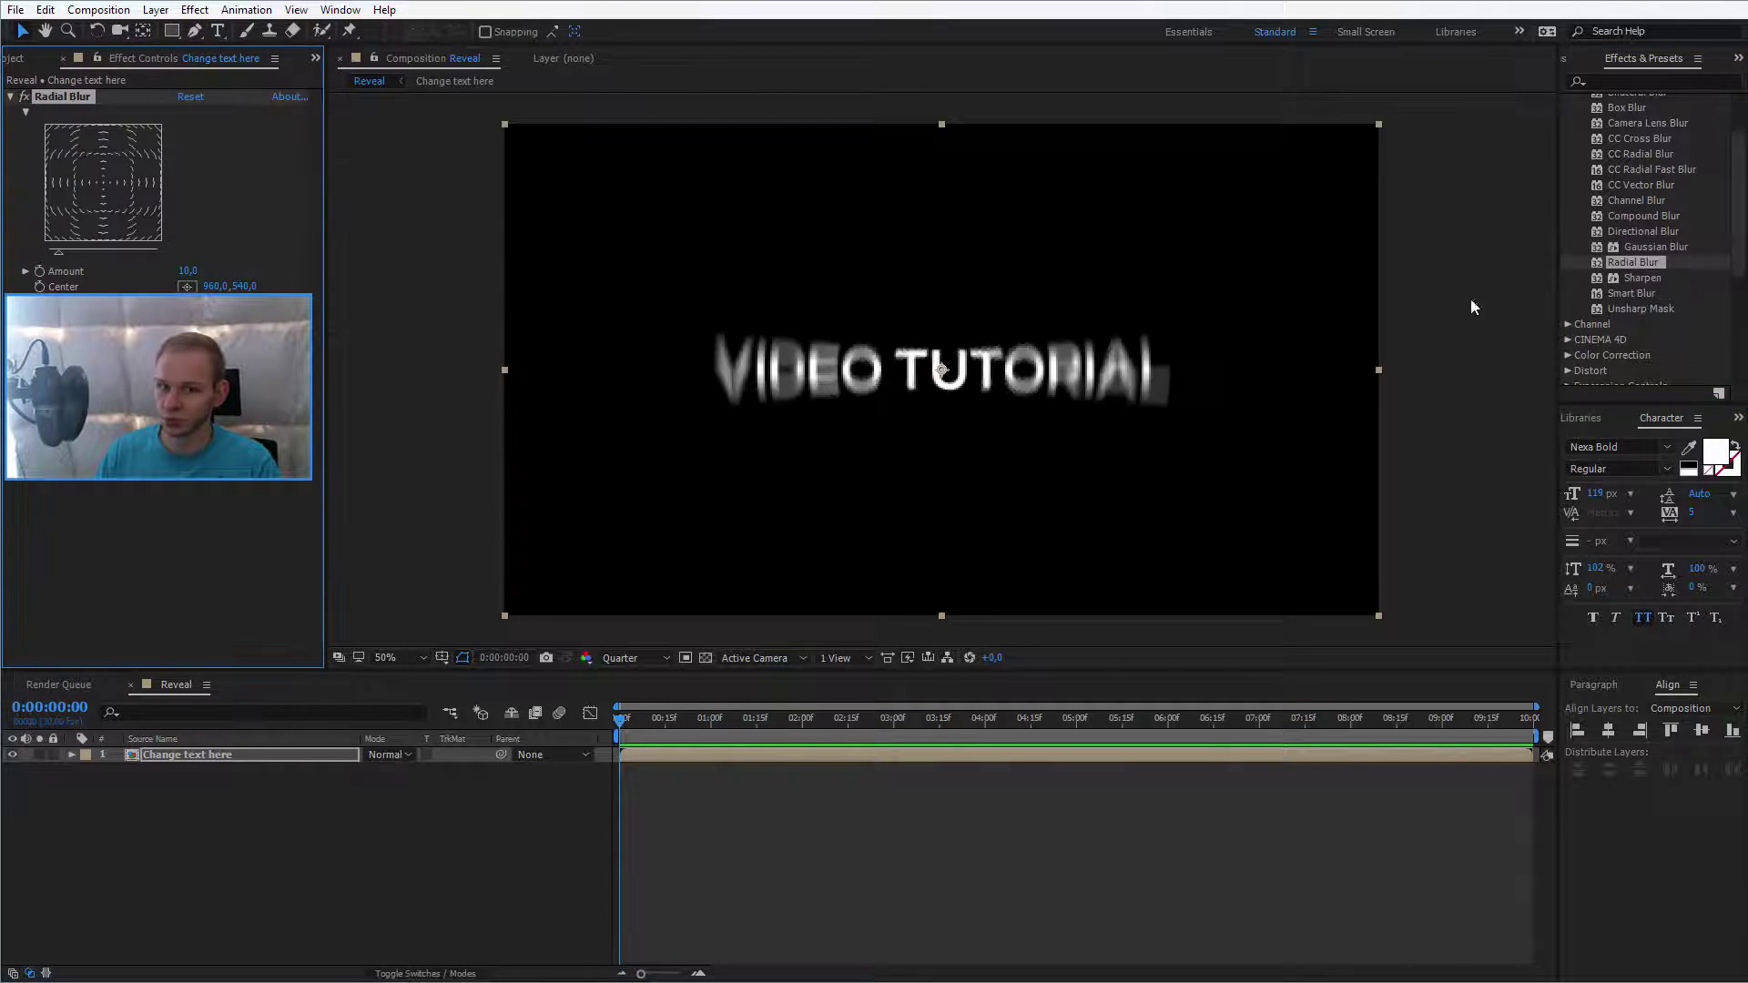
pyautogui.click(186, 286)
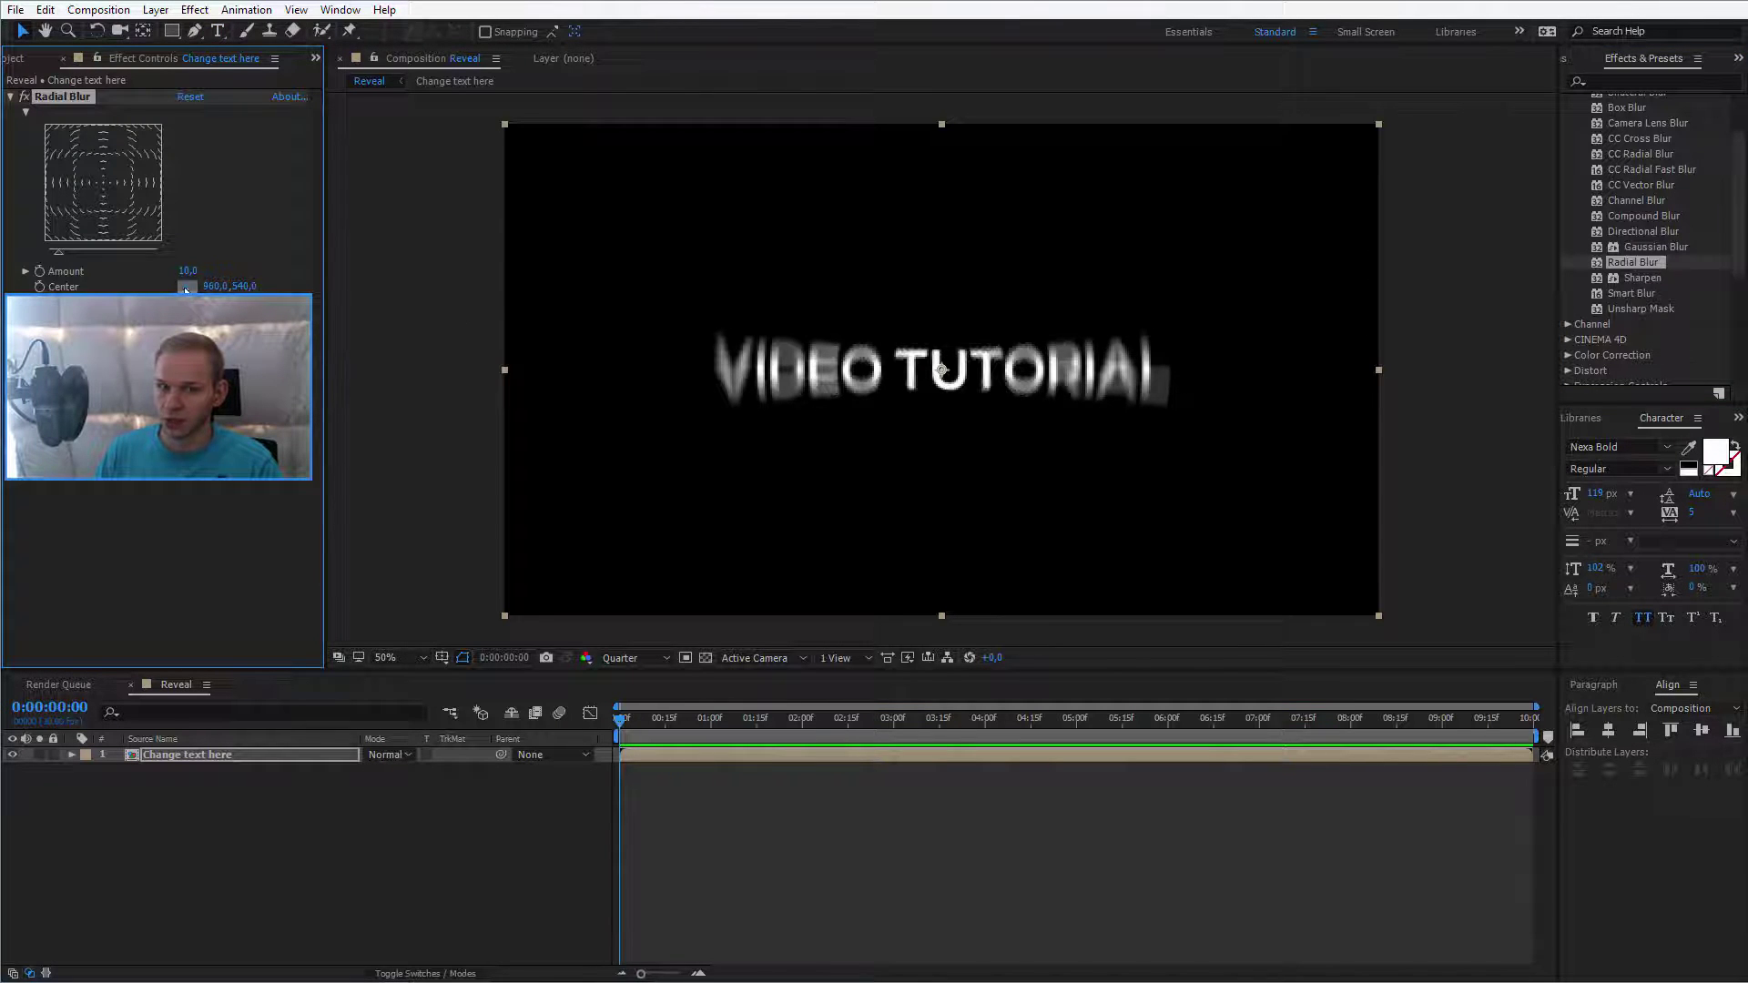
pyautogui.click(837, 298)
pyautogui.moveTo(188, 271); pyautogui.dragTo(415, 280)
pyautogui.hotkey('ctrl', 'z')
pyautogui.hotkey('ctrl', 'z')
pyautogui.hotkey('ctrl', 'z')
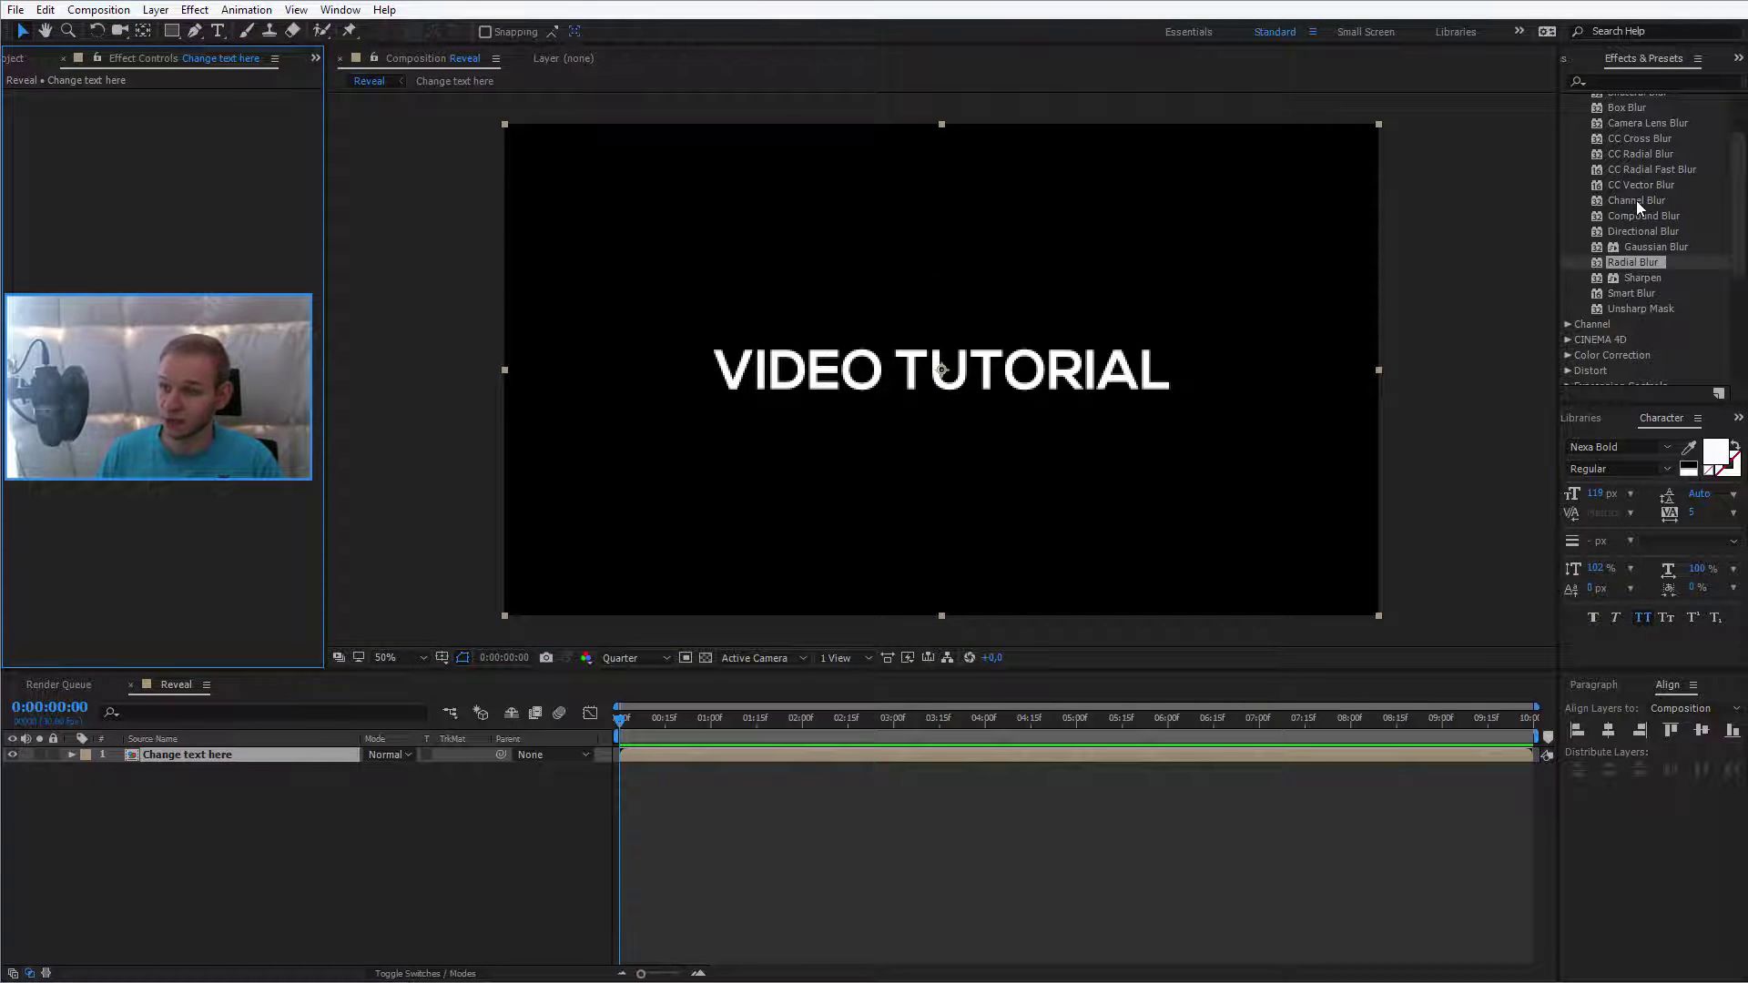
pyautogui.click(1663, 153)
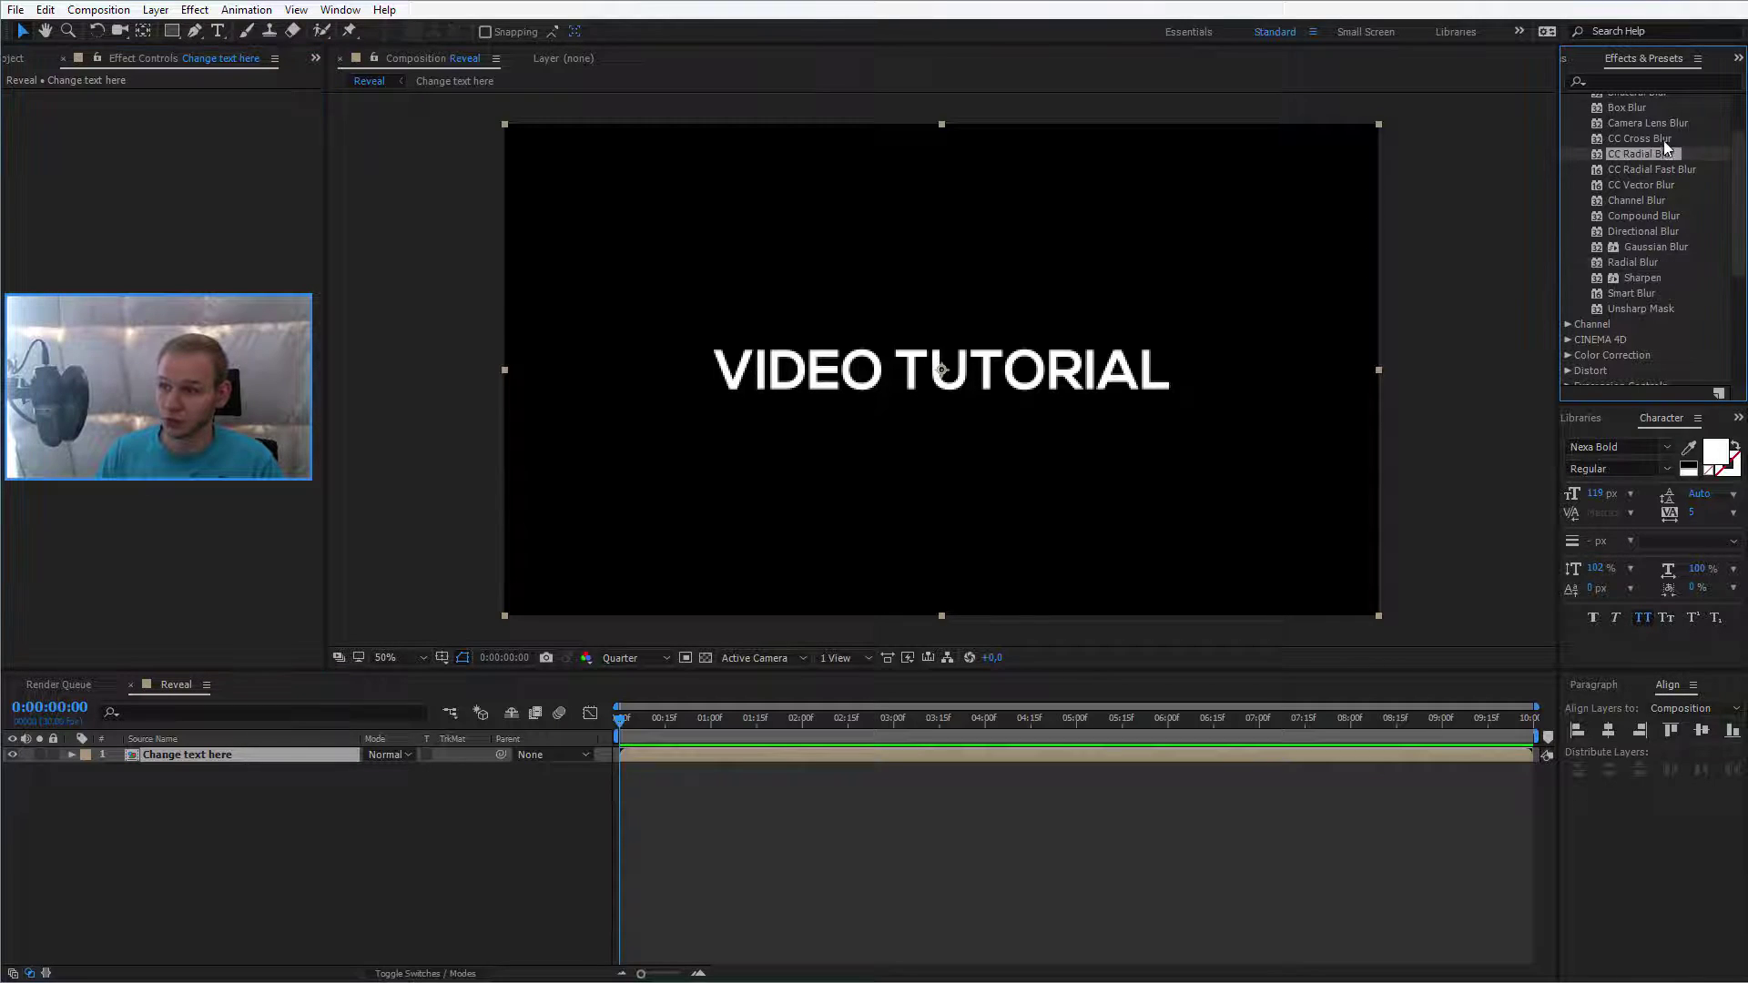
pyautogui.click(1663, 125)
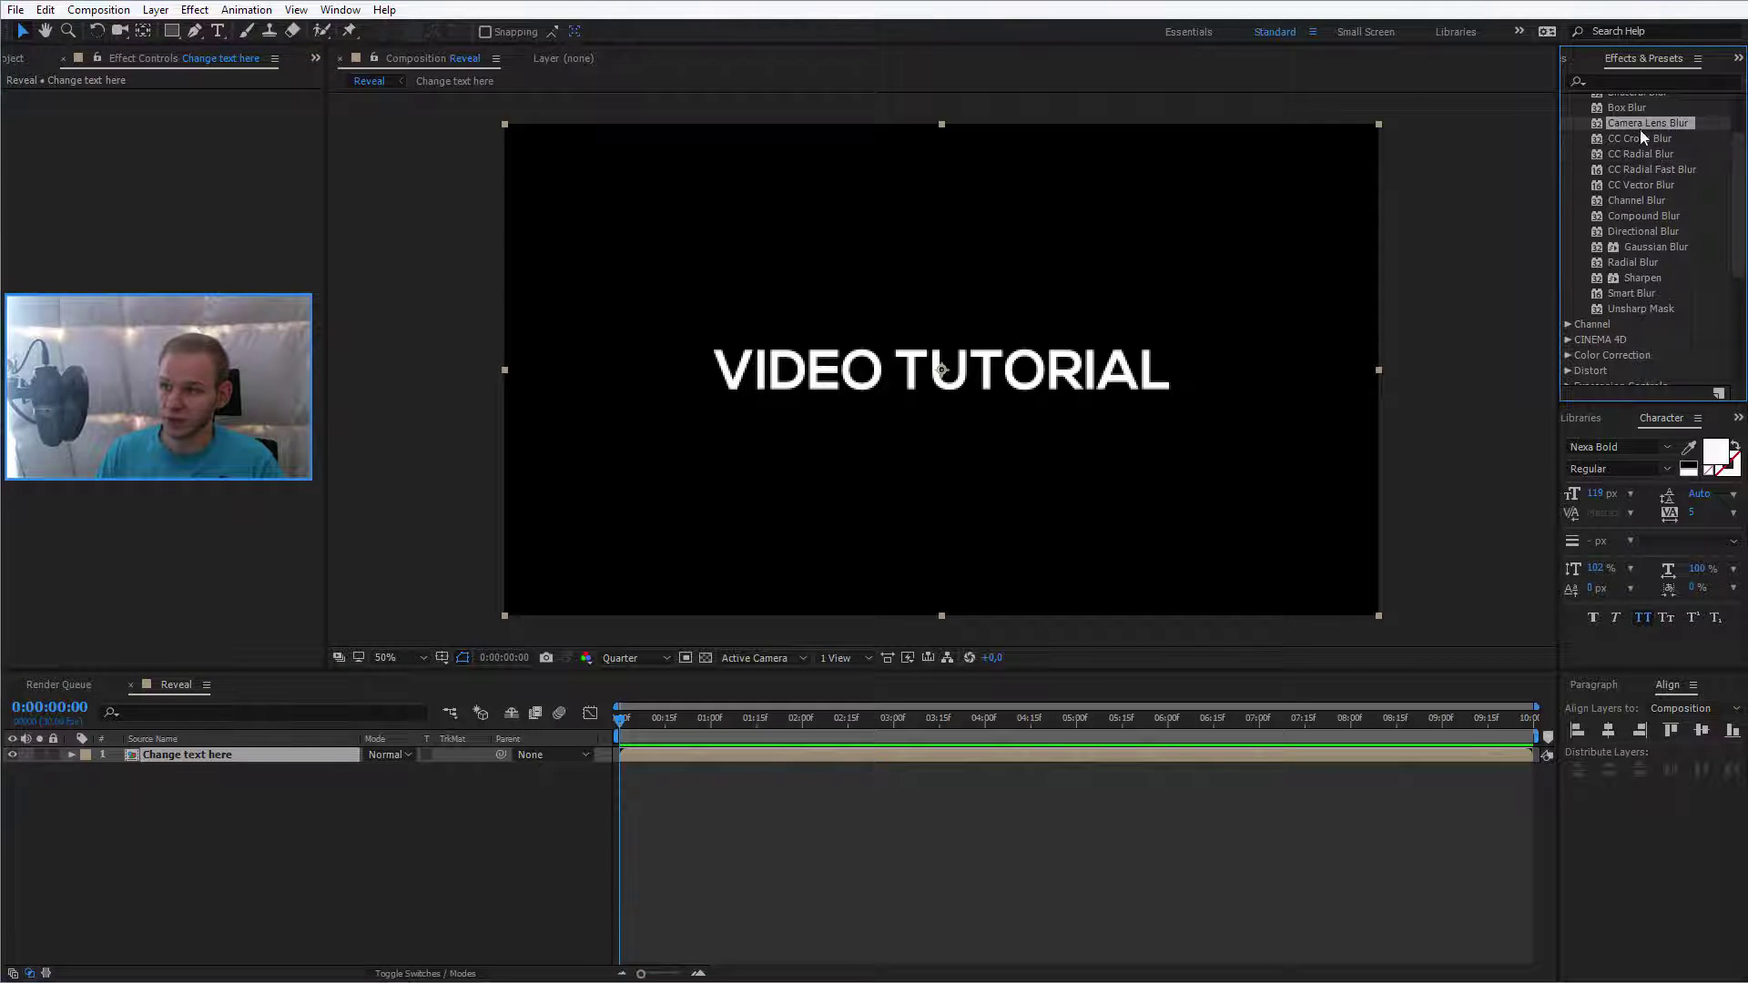
pyautogui.moveTo(1640, 130); pyautogui.dragTo(774, 232)
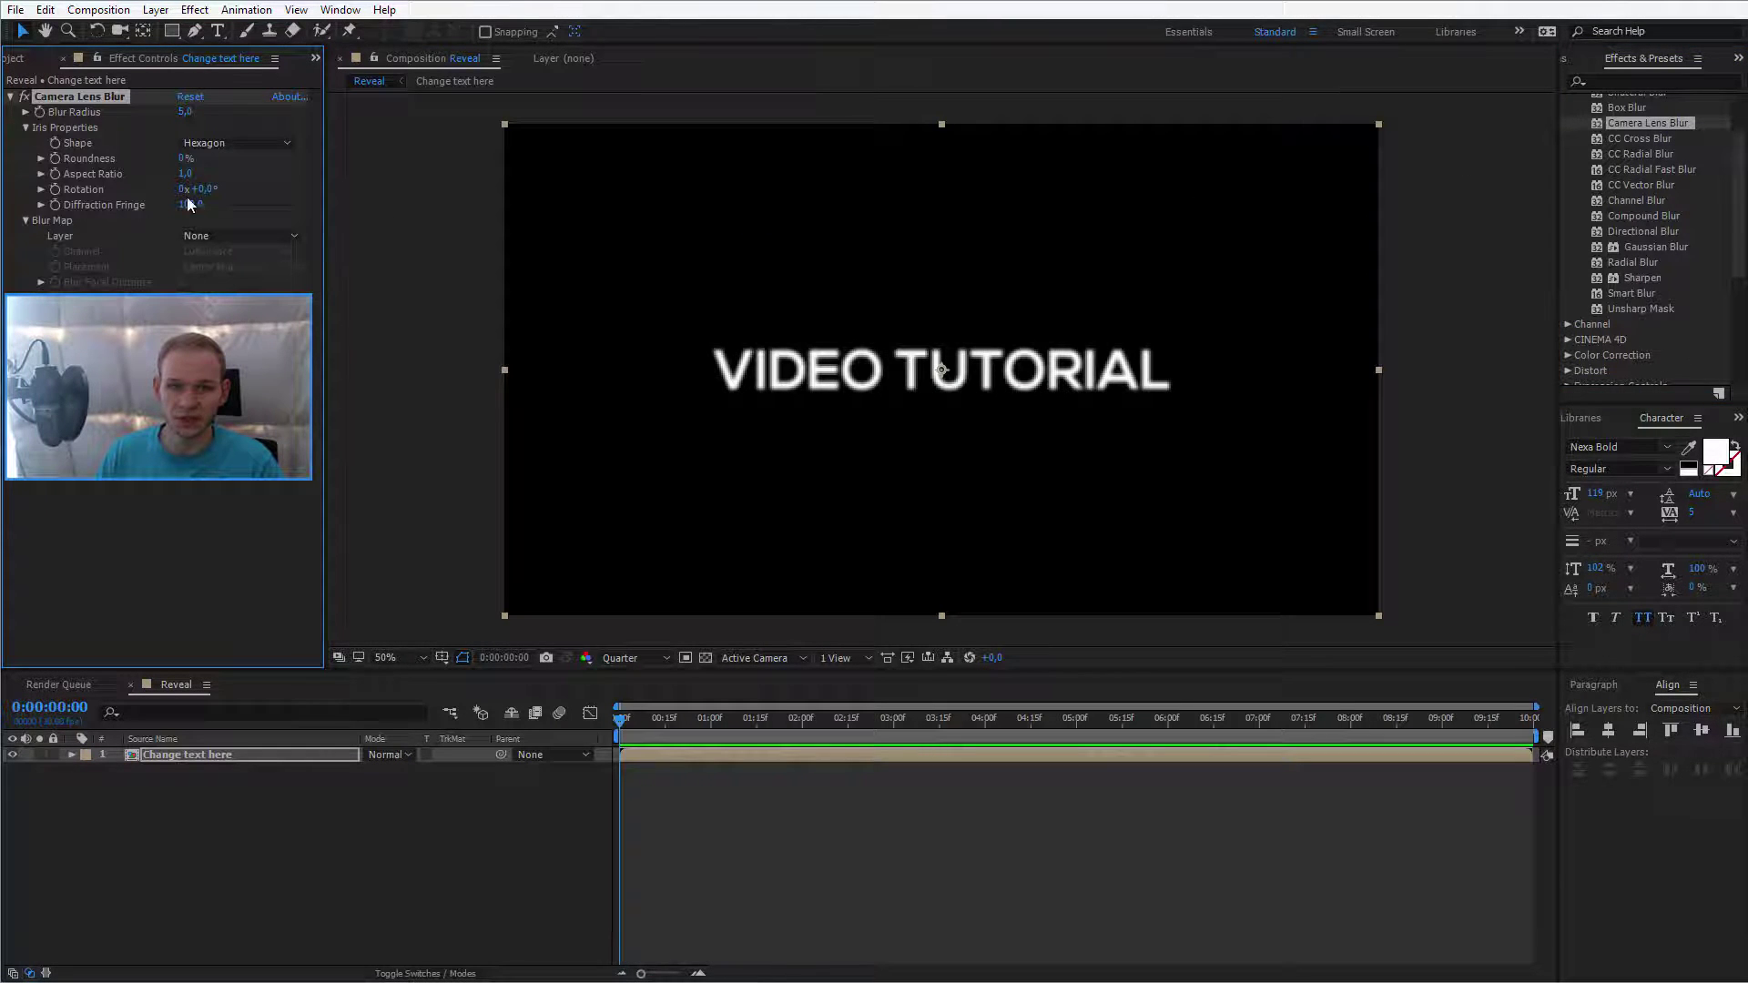
pyautogui.moveTo(185, 111); pyautogui.dragTo(236, 110)
pyautogui.press('Delete')
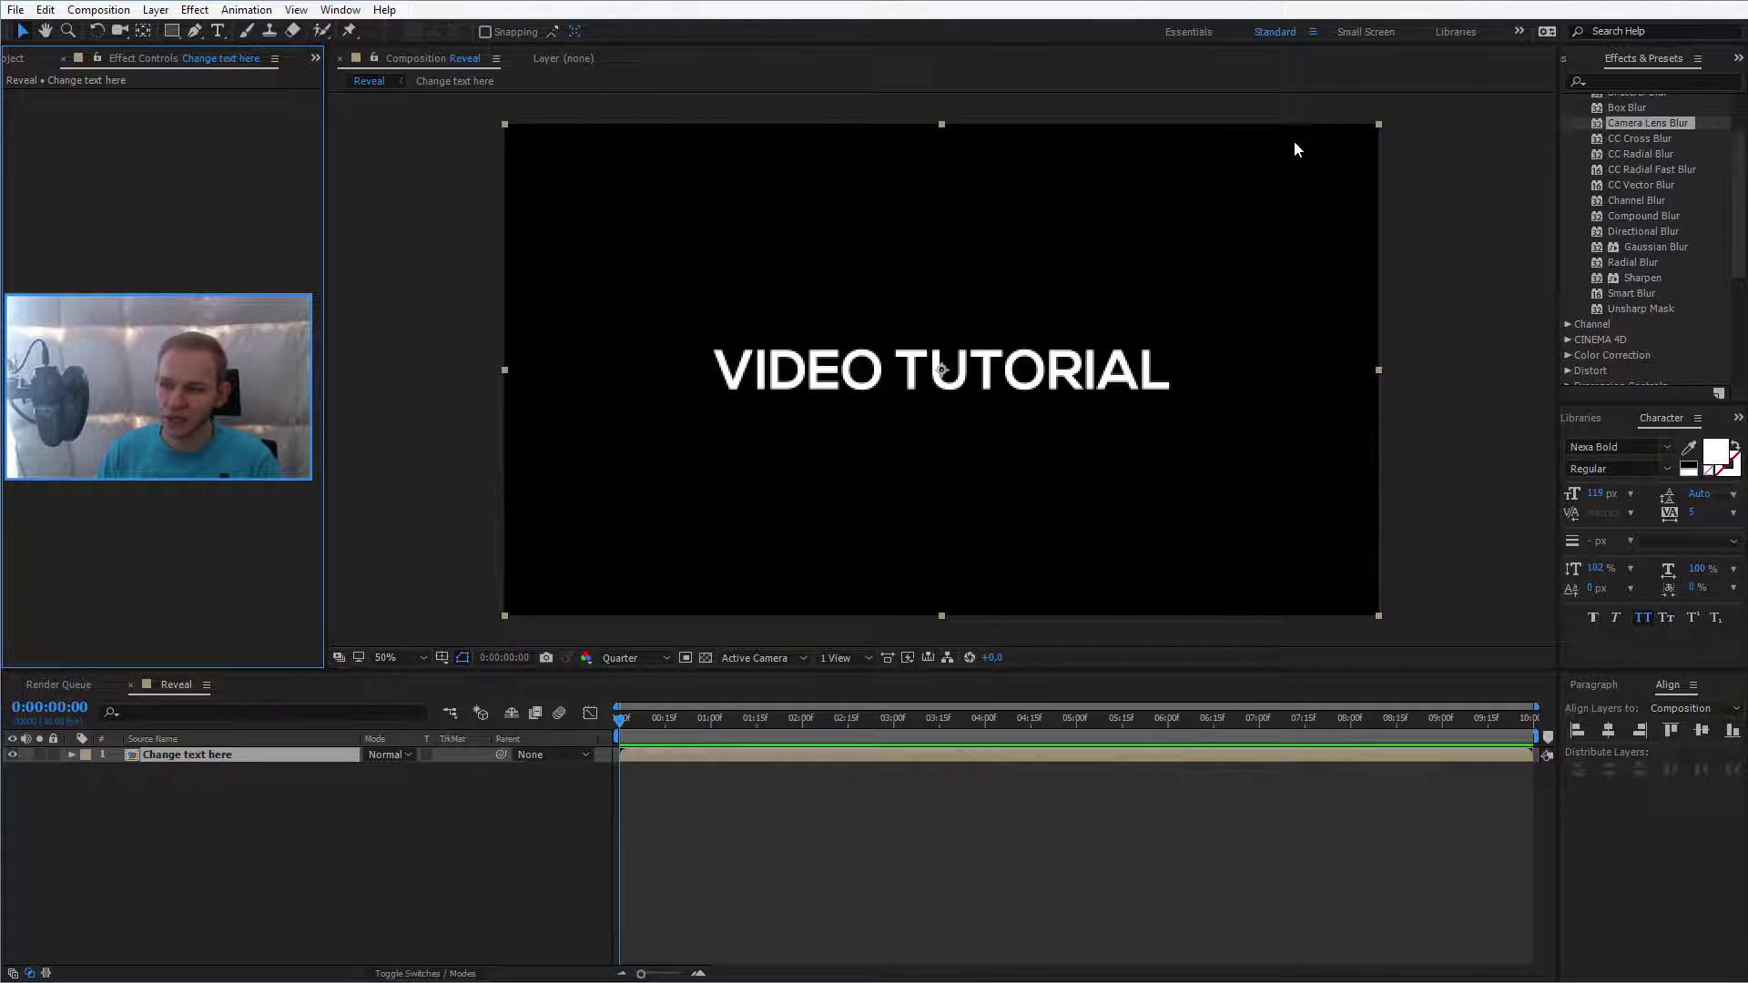
# Step: Apply Gaussian Blur to the Change text here layer with Blurriness about 124
pyautogui.moveTo(1655, 247); pyautogui.dragTo(200, 204)
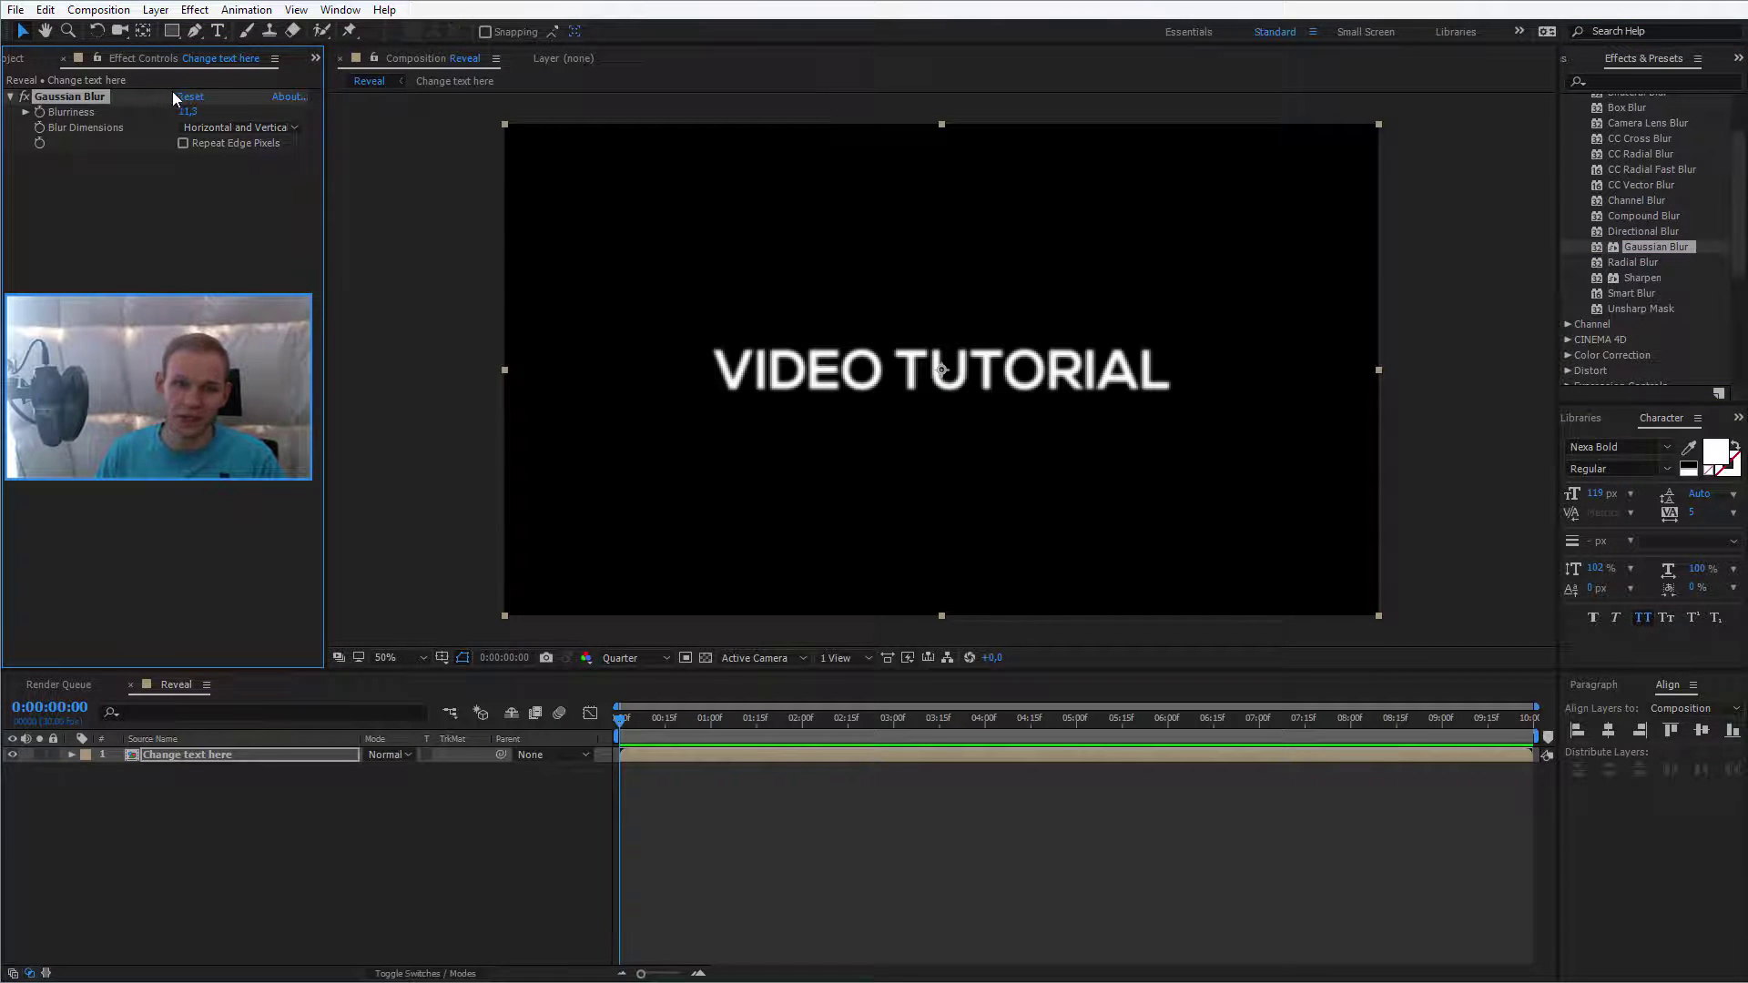
pyautogui.moveTo(188, 117); pyautogui.dragTo(982, 382)
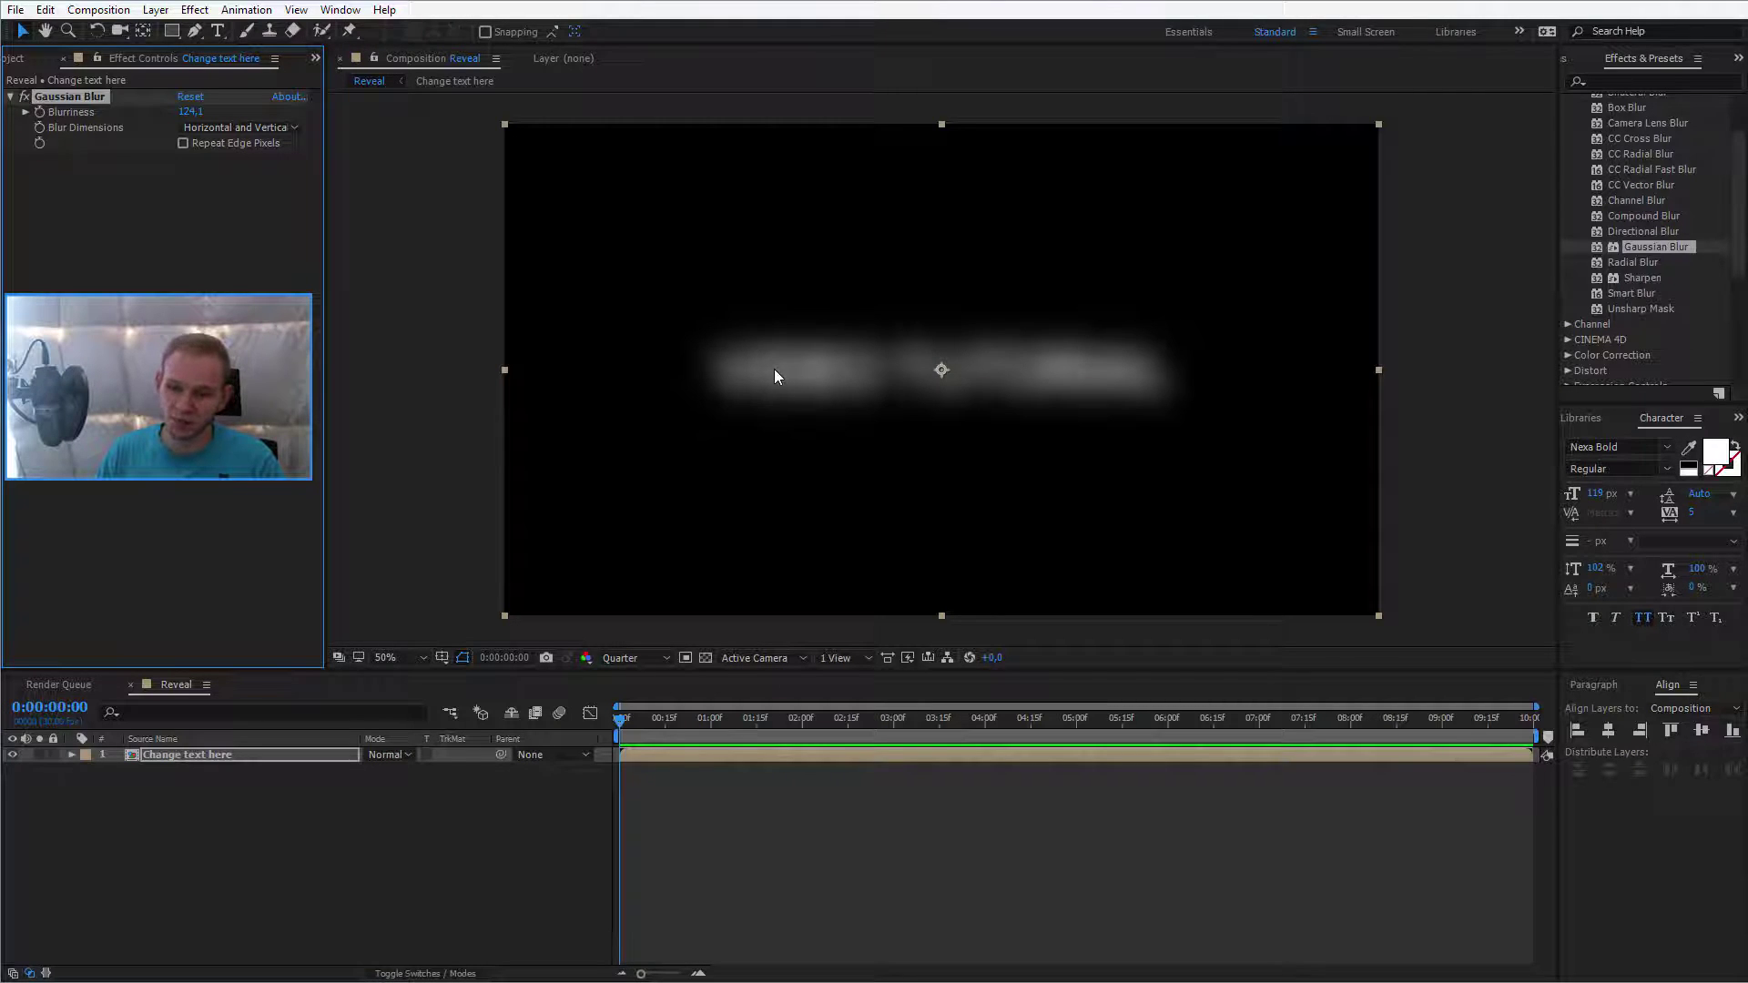
# Step: Push Blurriness to about 186, then delete the Gaussian Blur effect
pyautogui.moveTo(190, 111)
pyautogui.mouseDown()
pyautogui.moveTo(779, 141)
pyautogui.moveTo(546, 155)
pyautogui.moveTo(750, 176)
pyautogui.mouseUp()
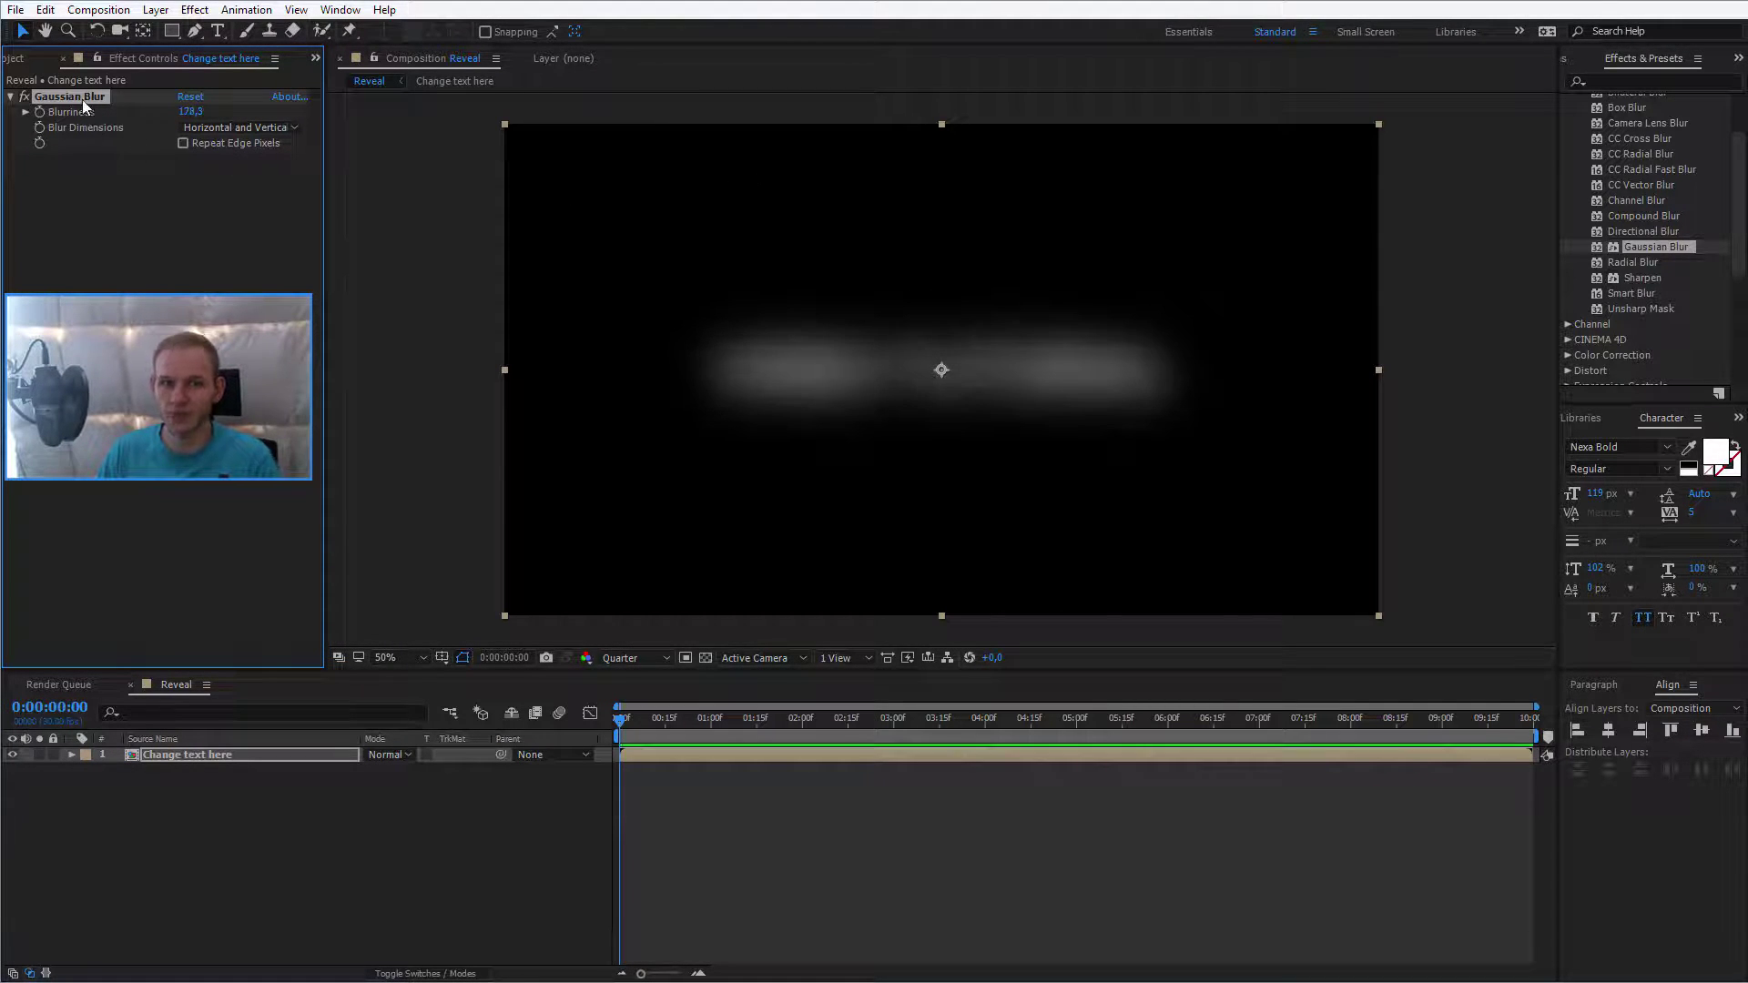
pyautogui.press('Delete')
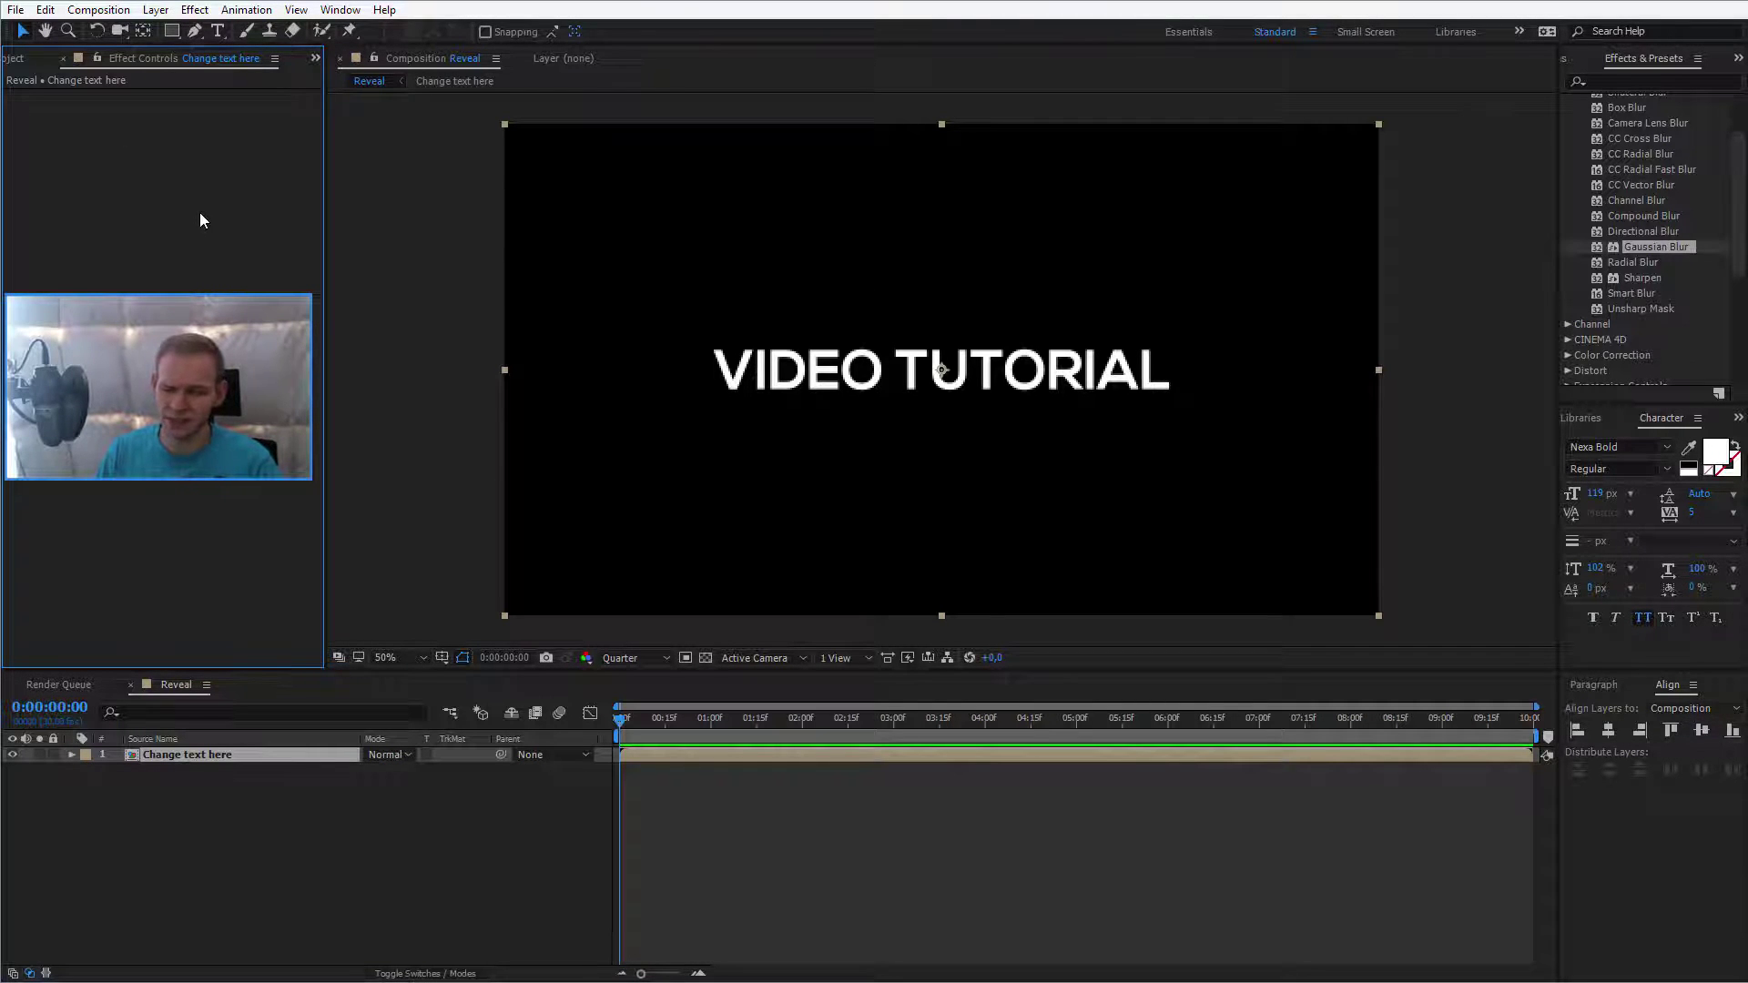
# Step: Apply Directional Blur to the text layer, try some settings, and undo them
pyautogui.click(1644, 232)
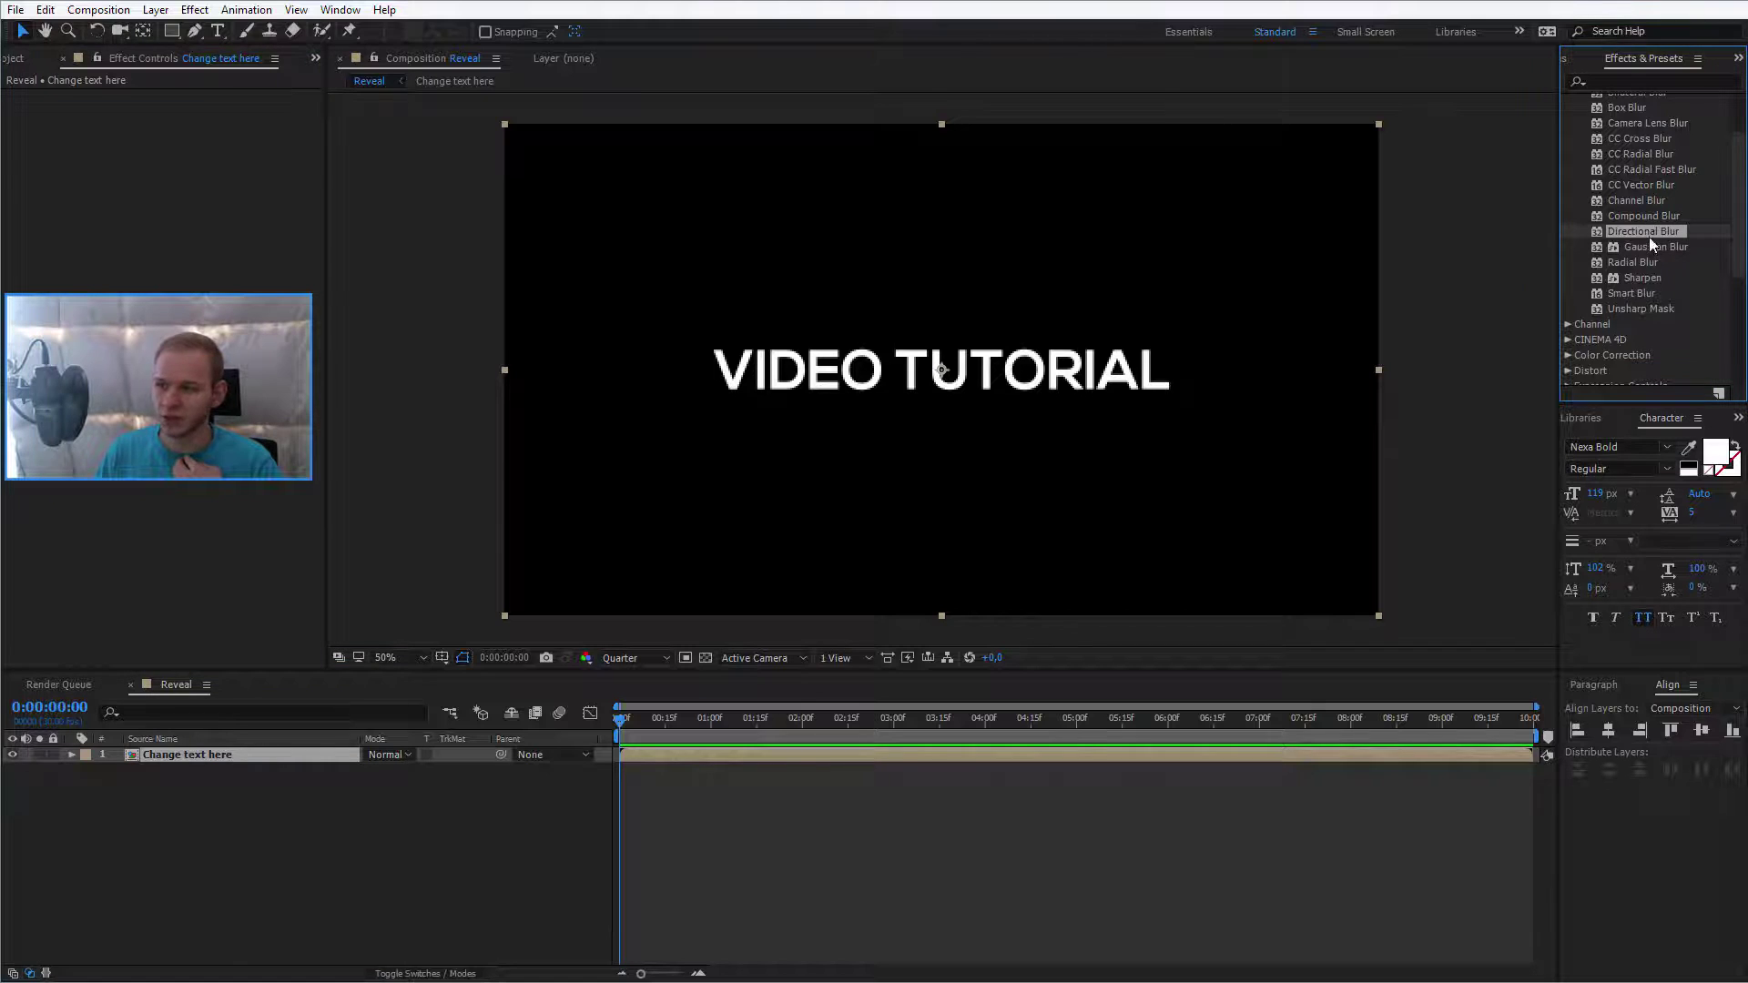
pyautogui.moveTo(1651, 243); pyautogui.dragTo(49, 243)
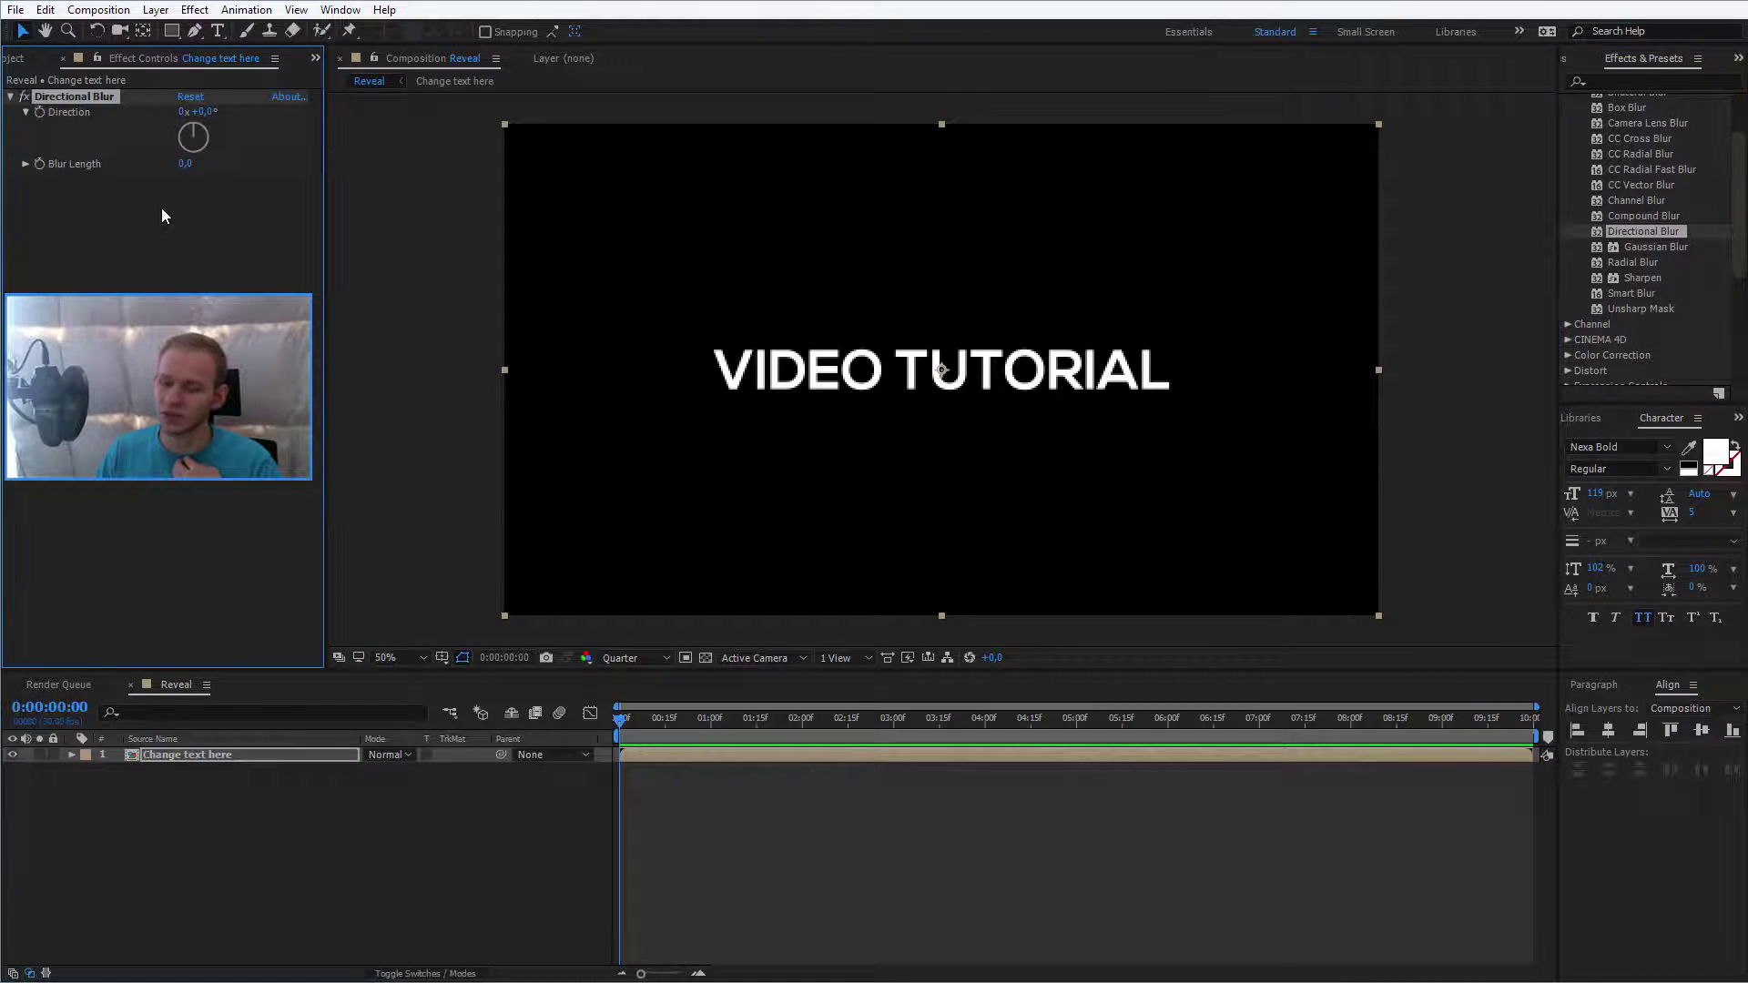
pyautogui.moveTo(183, 164)
pyautogui.mouseDown()
pyautogui.moveTo(958, 211)
pyautogui.moveTo(379, 144)
pyautogui.mouseUp()
pyautogui.moveTo(198, 111); pyautogui.dragTo(407, 154)
pyautogui.hotkey('ctrl', 'z')
pyautogui.hotkey('ctrl', 'z')
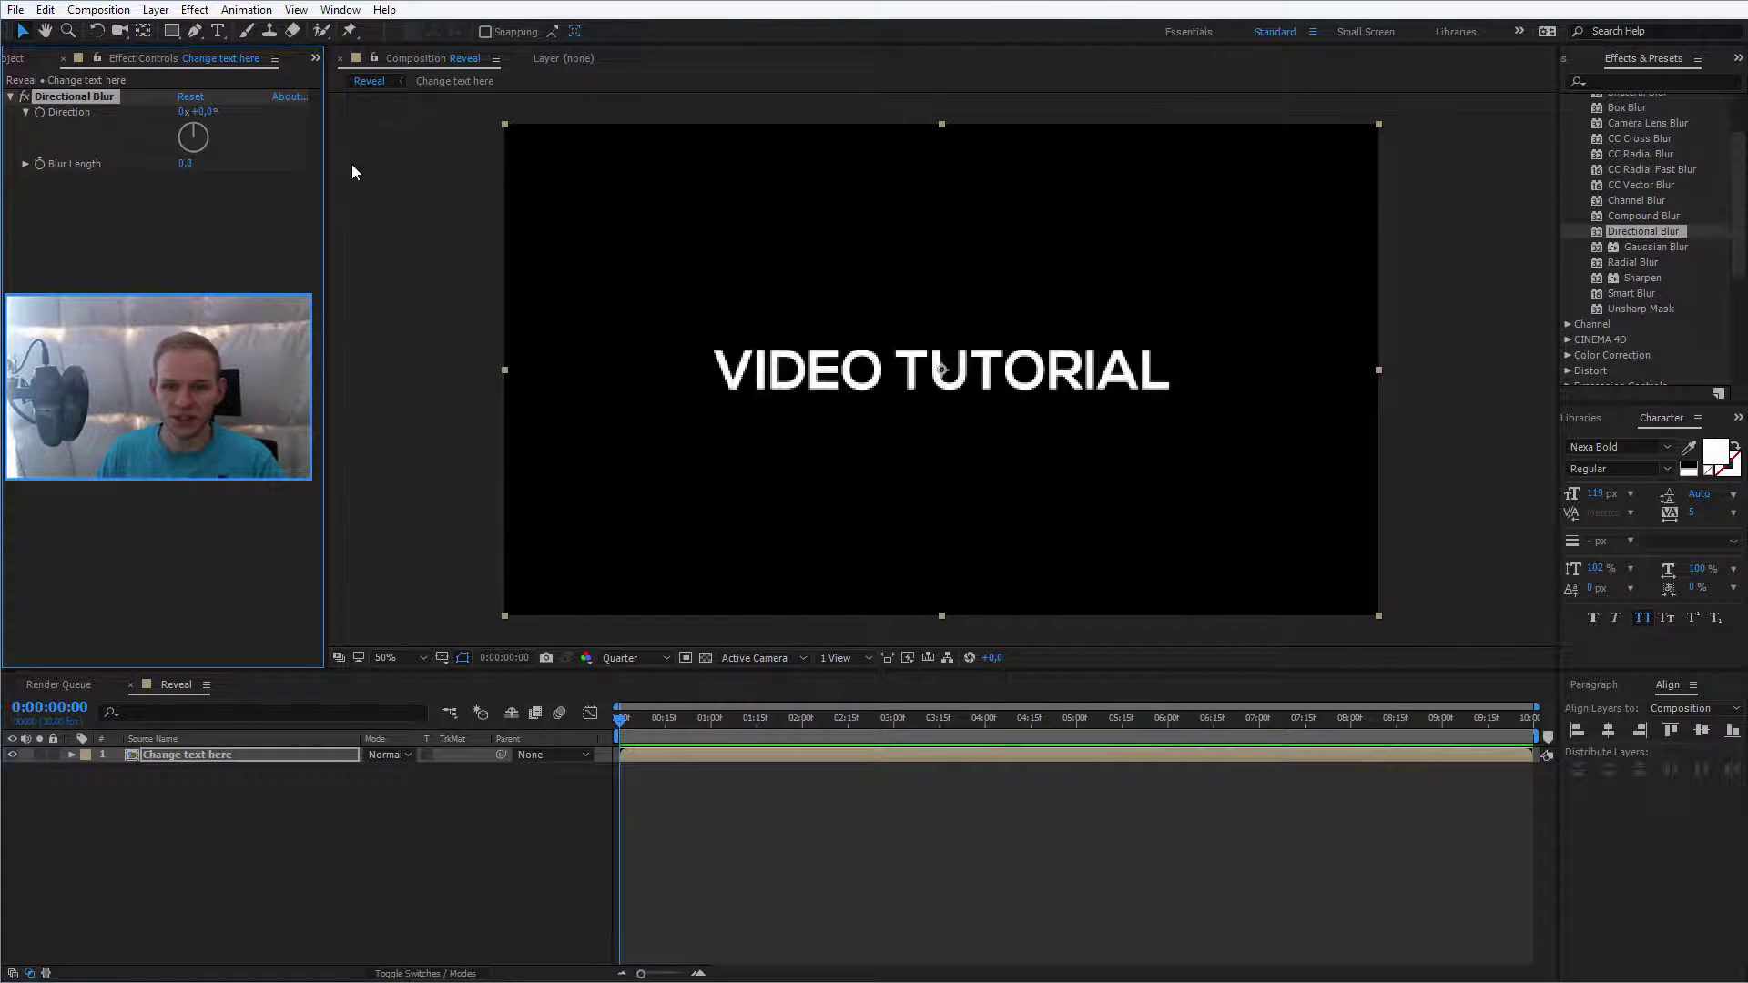
# Step: At 0:00, keyframe Direction and Blur Length, with Blur Length about 104 and Direction 35°
pyautogui.click(728, 705)
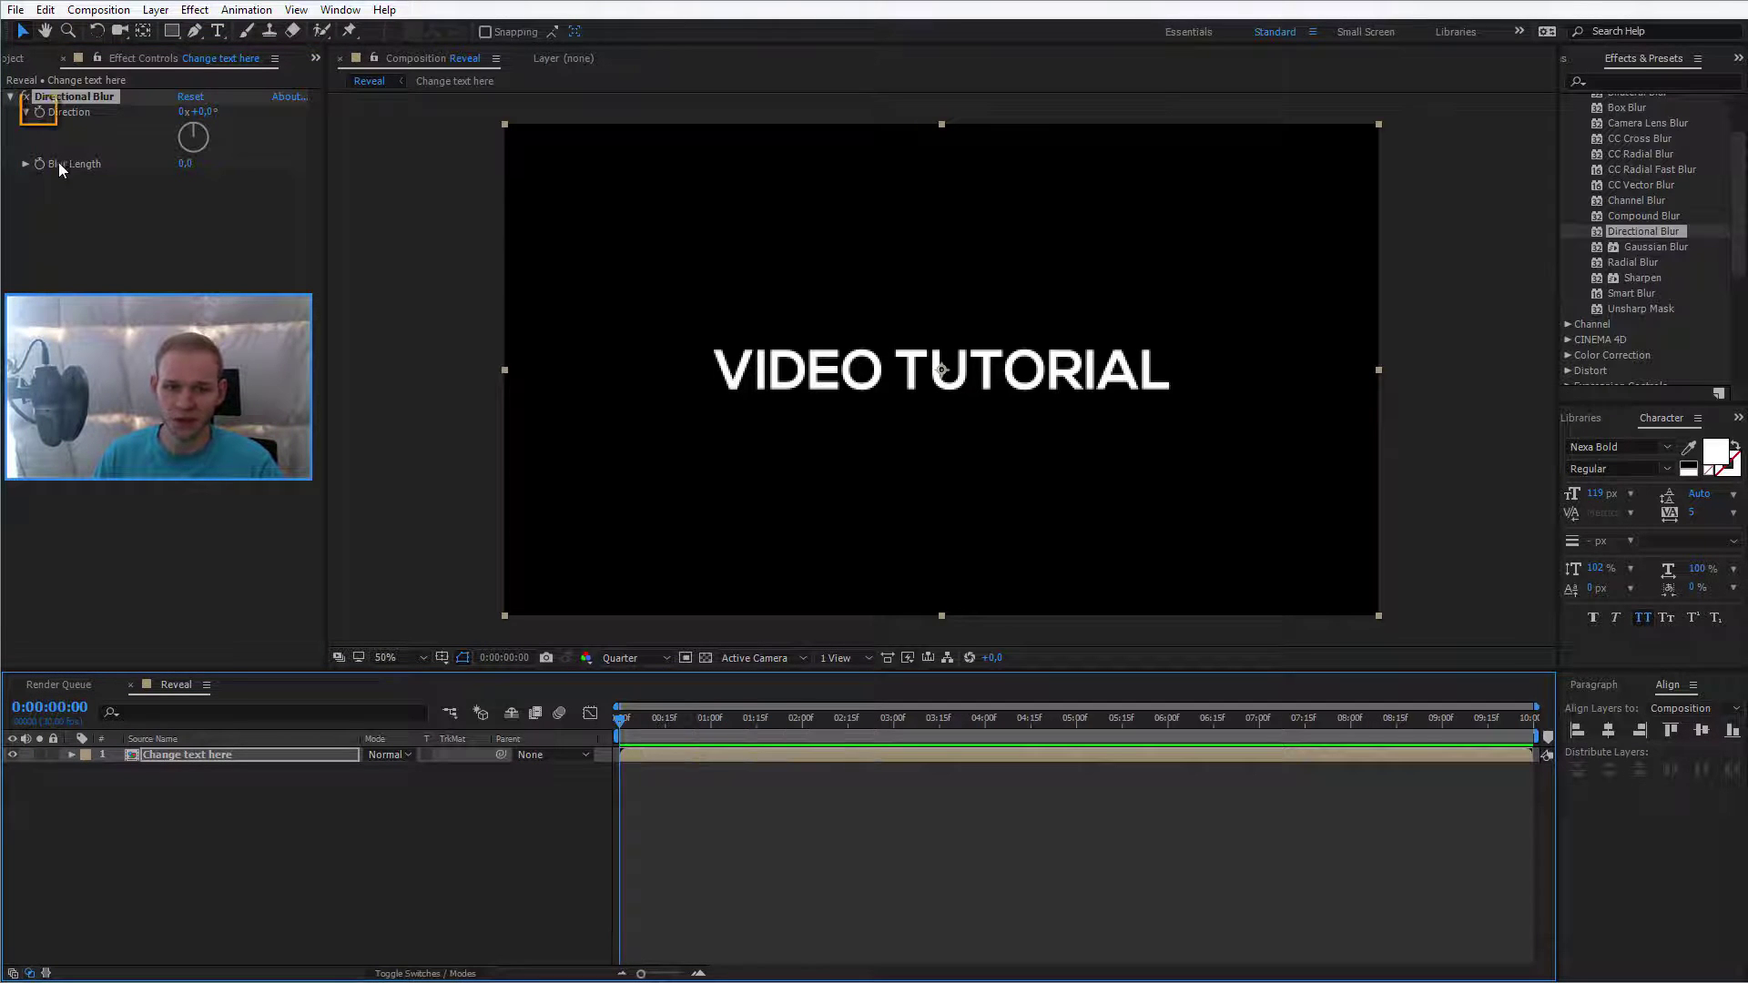
pyautogui.click(39, 113)
pyautogui.click(39, 164)
pyautogui.click(185, 163)
pyautogui.write('50')
pyautogui.press('Return')
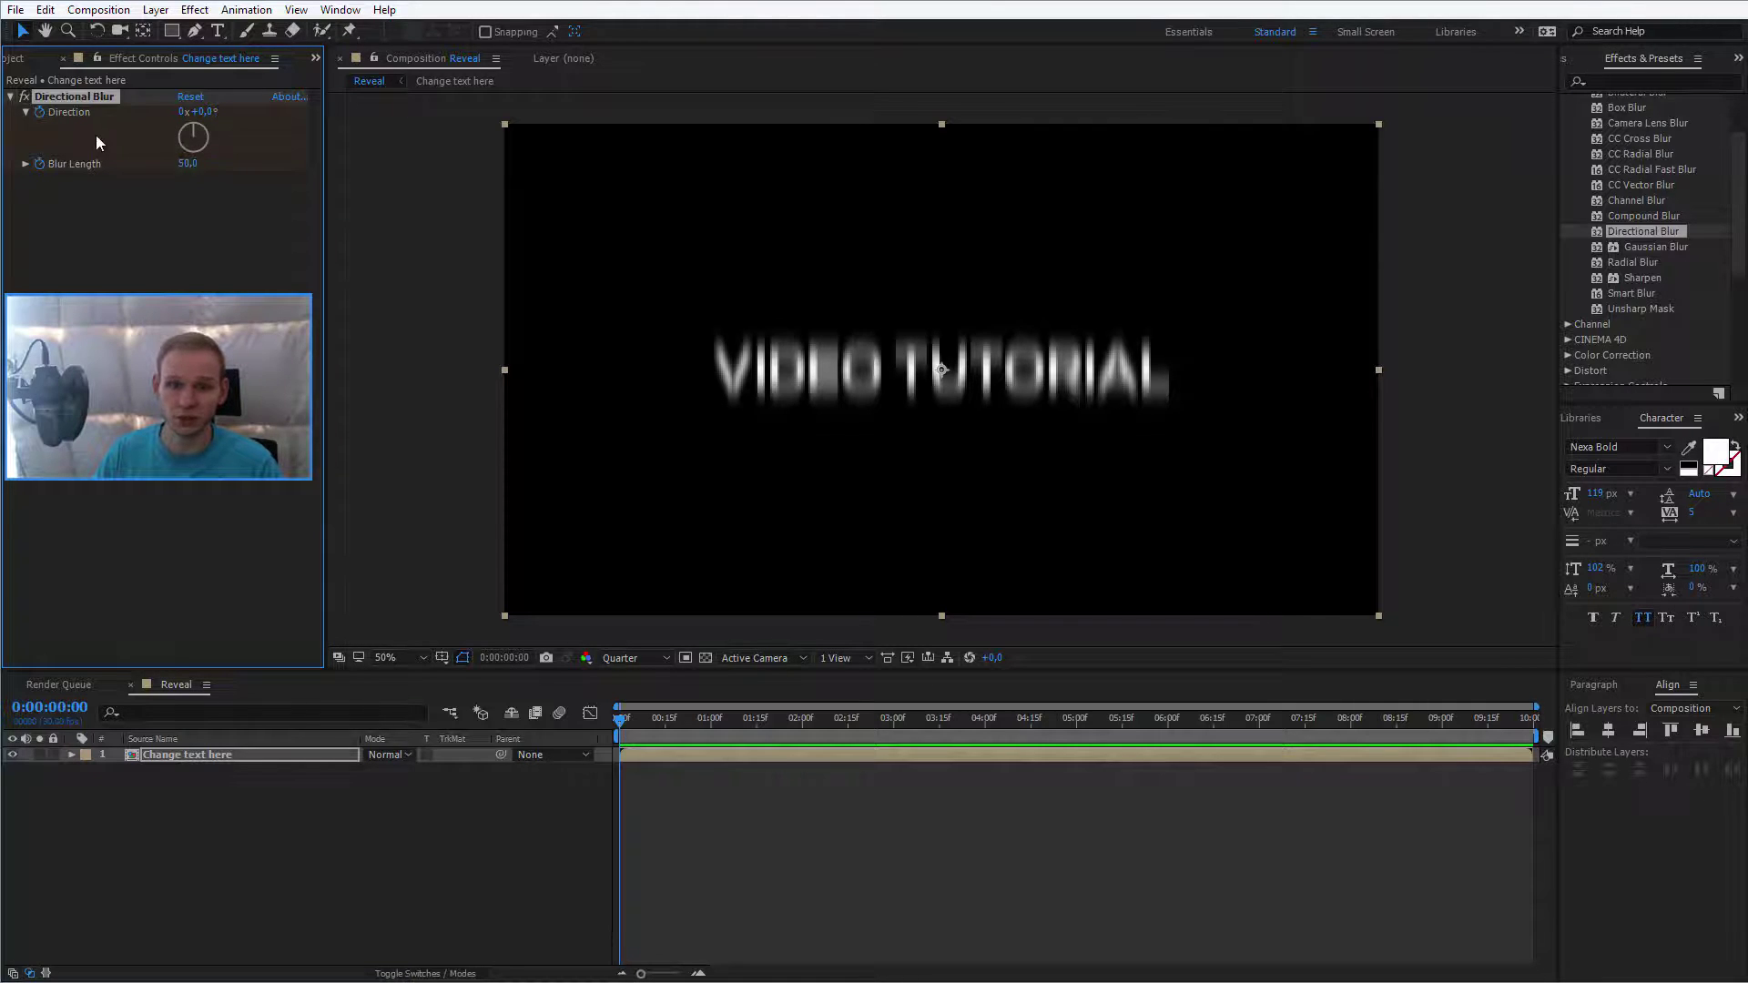
pyautogui.moveTo(186, 163); pyautogui.dragTo(716, 193)
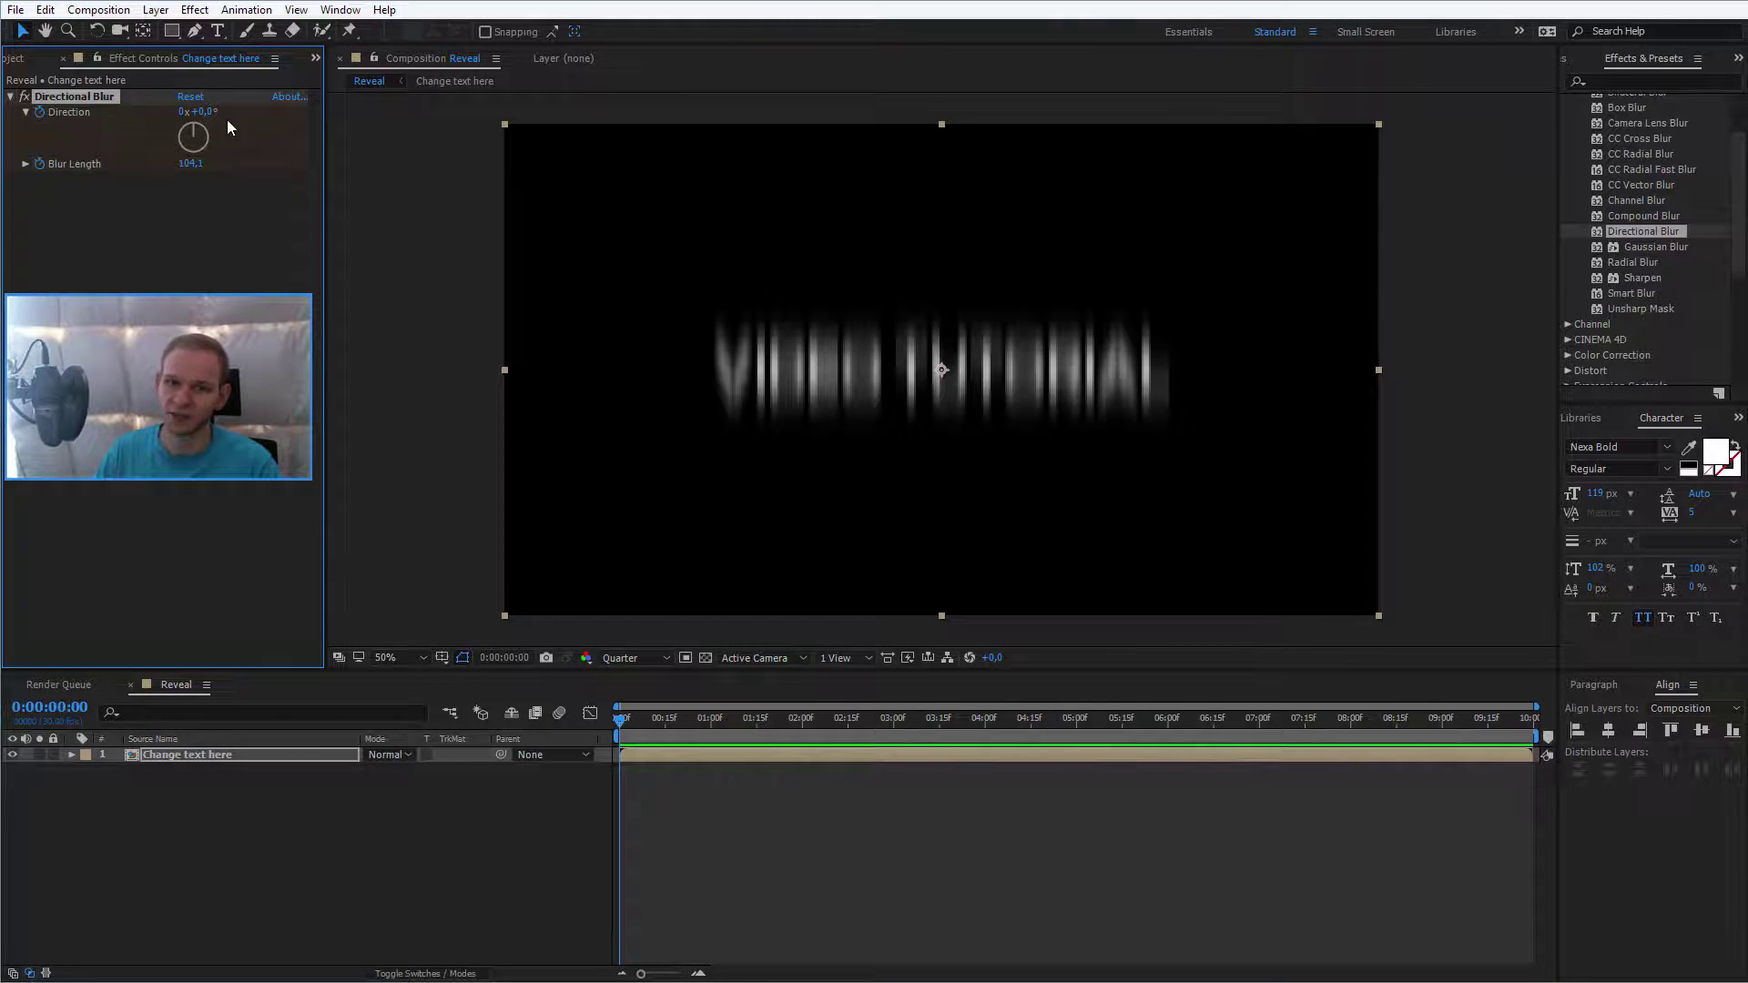
pyautogui.moveTo(215, 109); pyautogui.dragTo(238, 105)
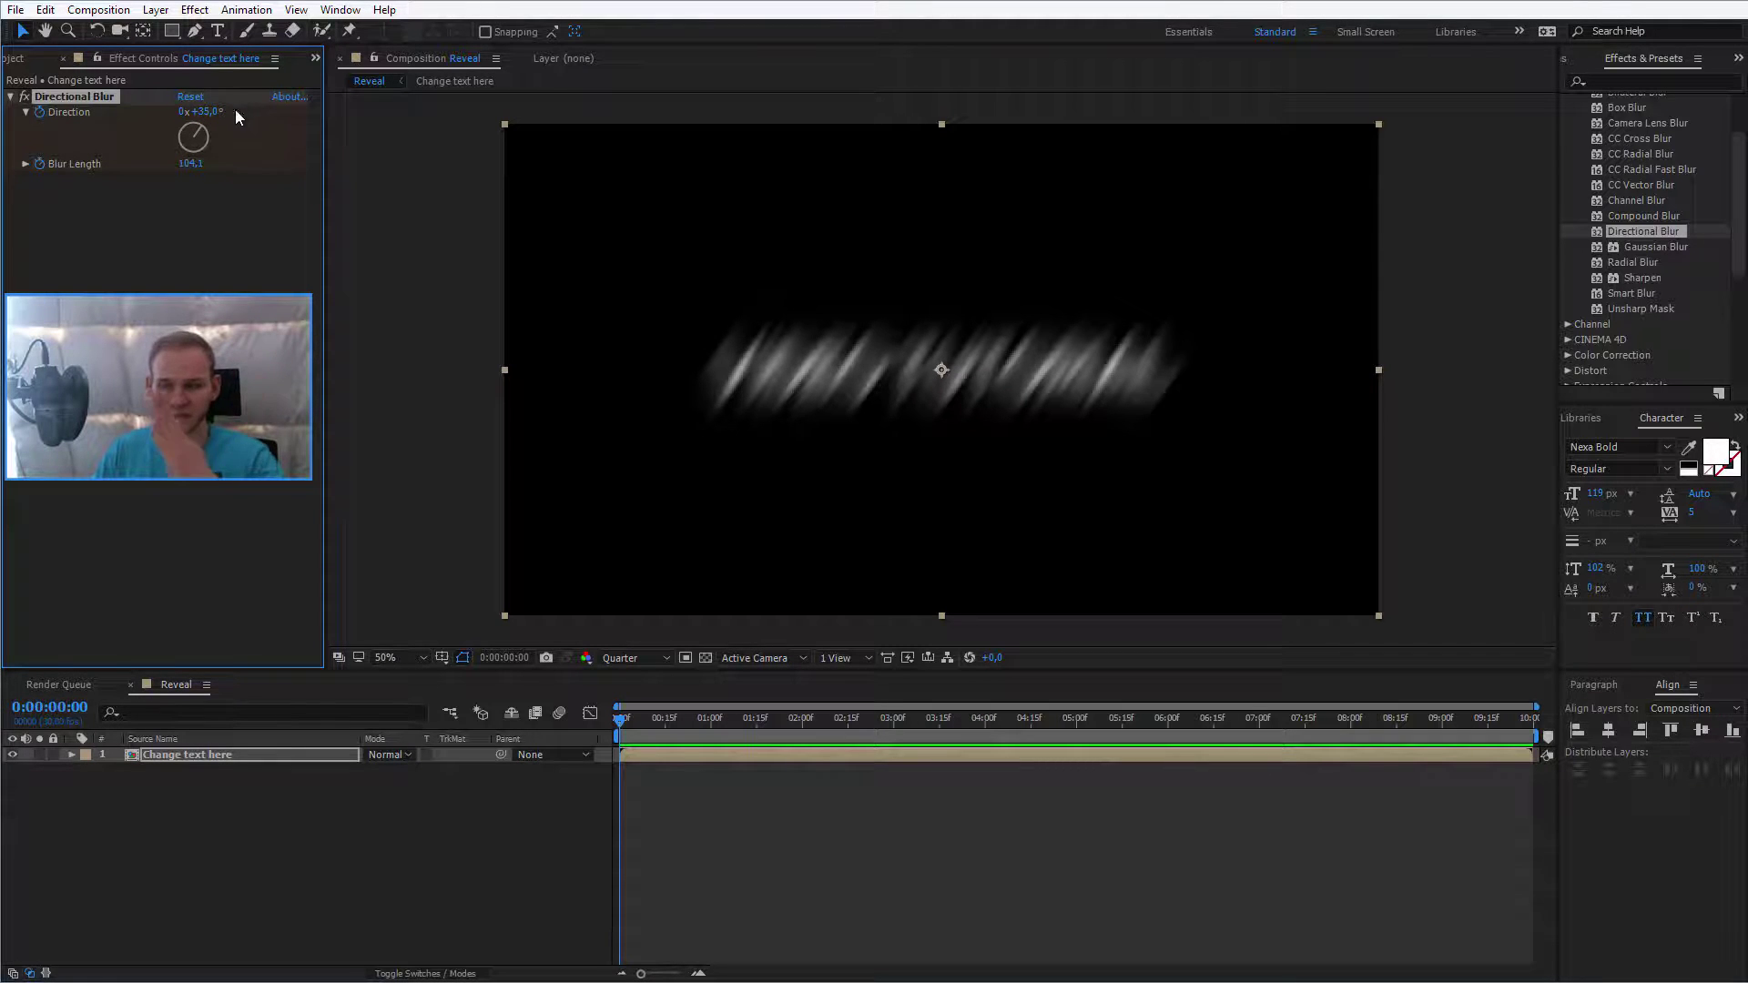
pyautogui.click(599, 736)
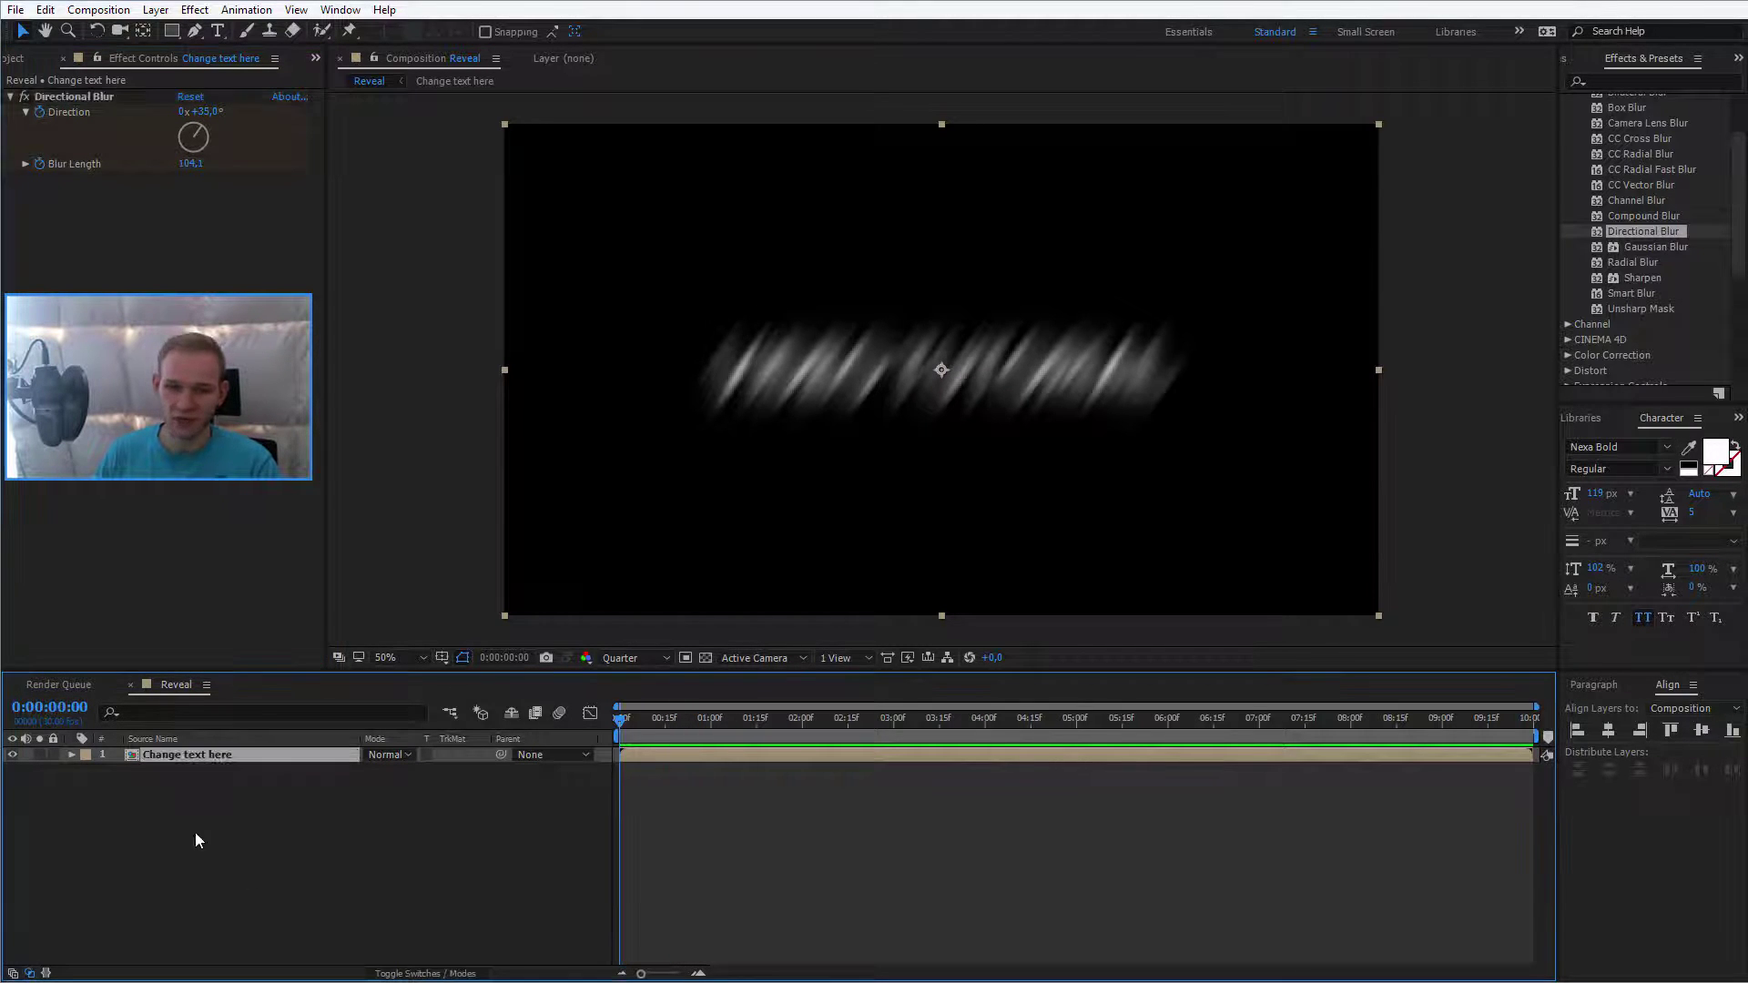
# Step: Reveal the blur keyframes with U, move to 0:00:01:15, and set Direction and Blur Length to 0
pyautogui.press('u')
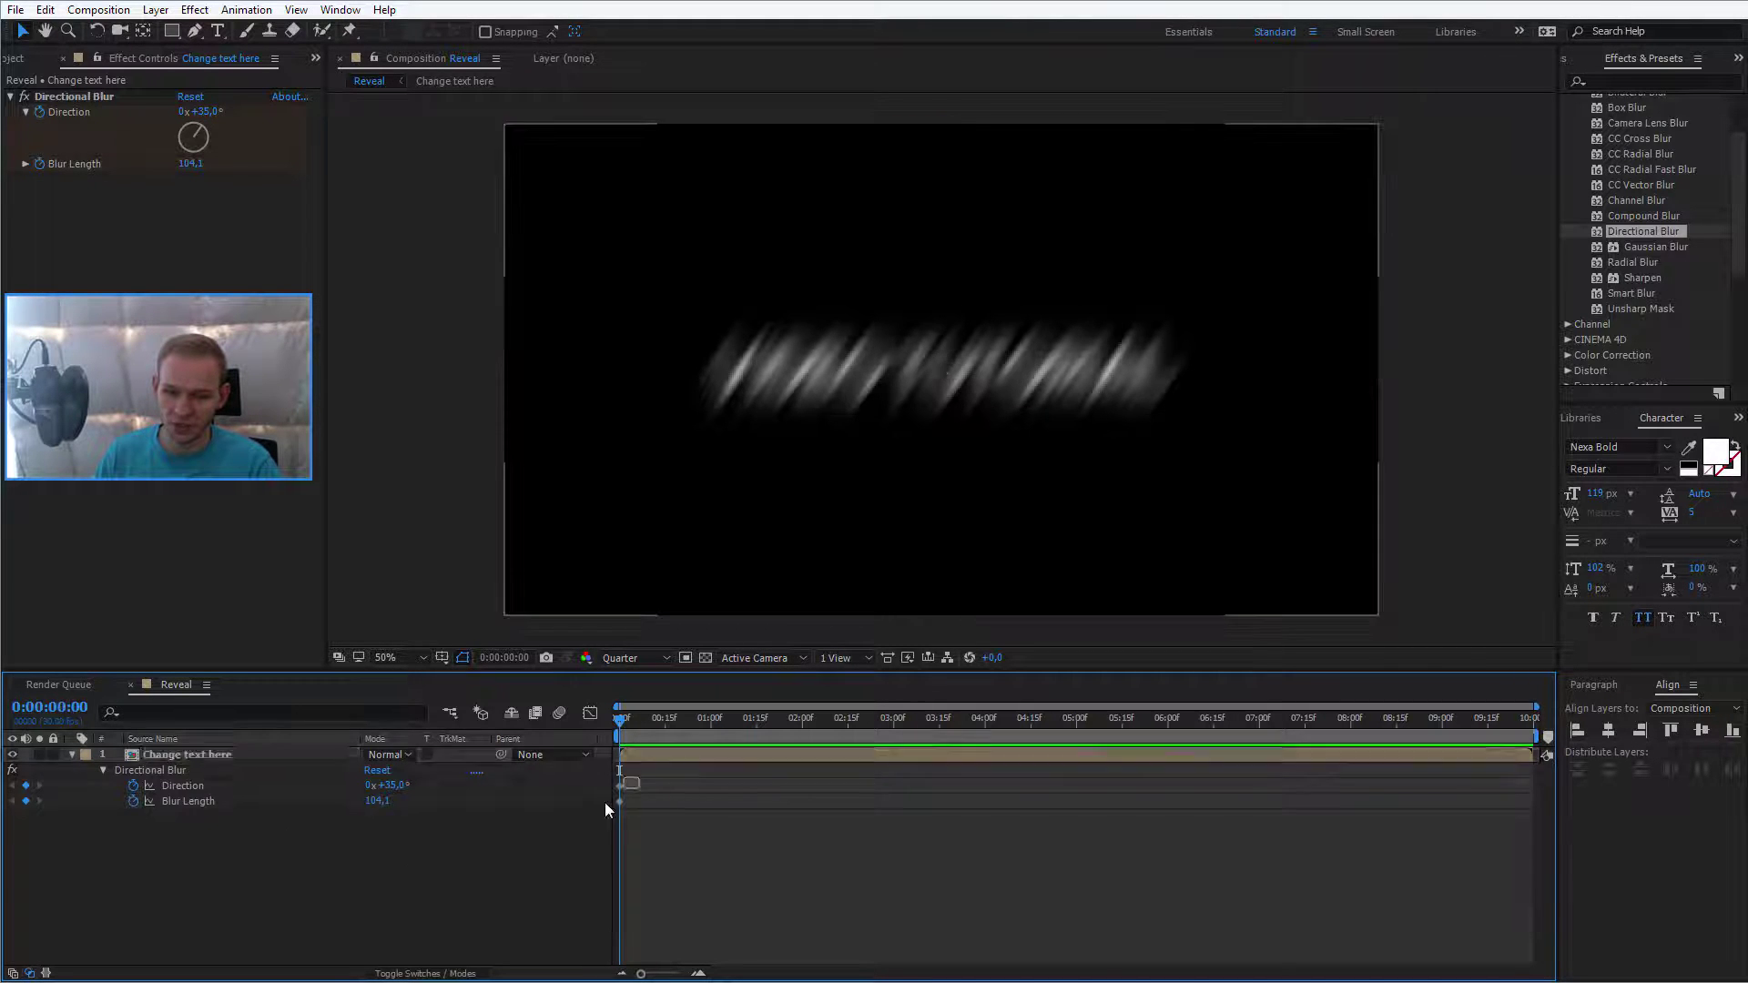
pyautogui.moveTo(594, 816); pyautogui.dragTo(592, 814)
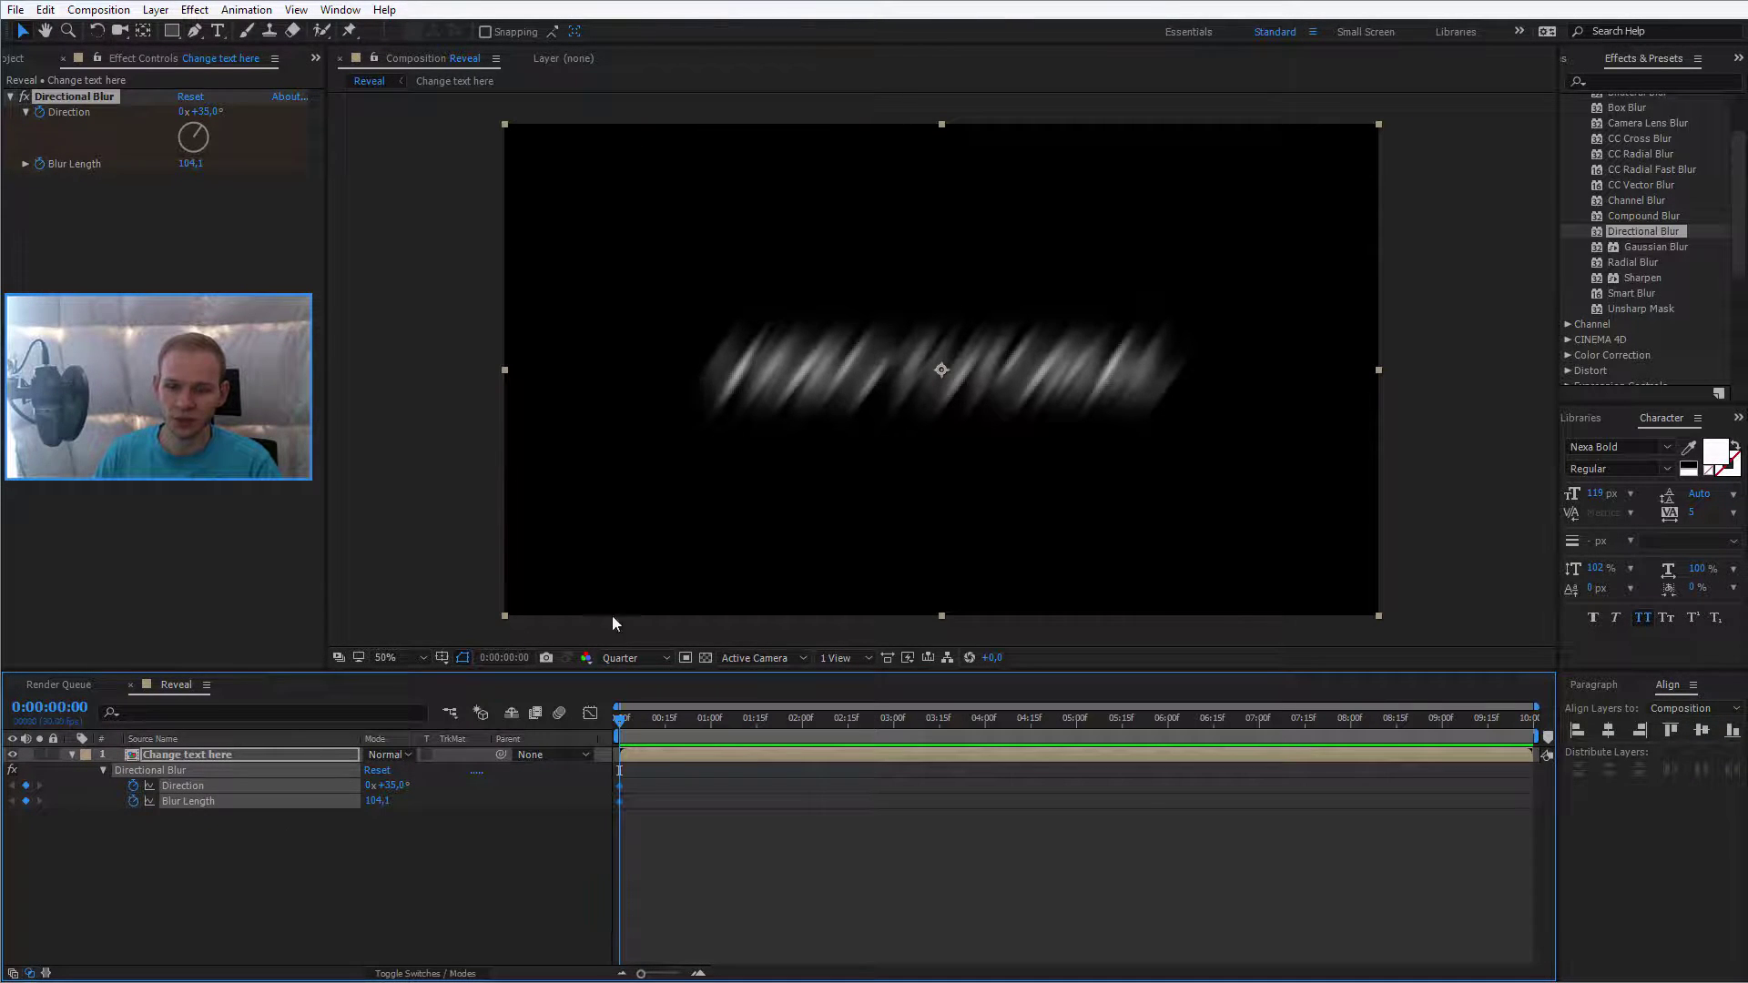
pyautogui.moveTo(622, 727); pyautogui.dragTo(755, 723)
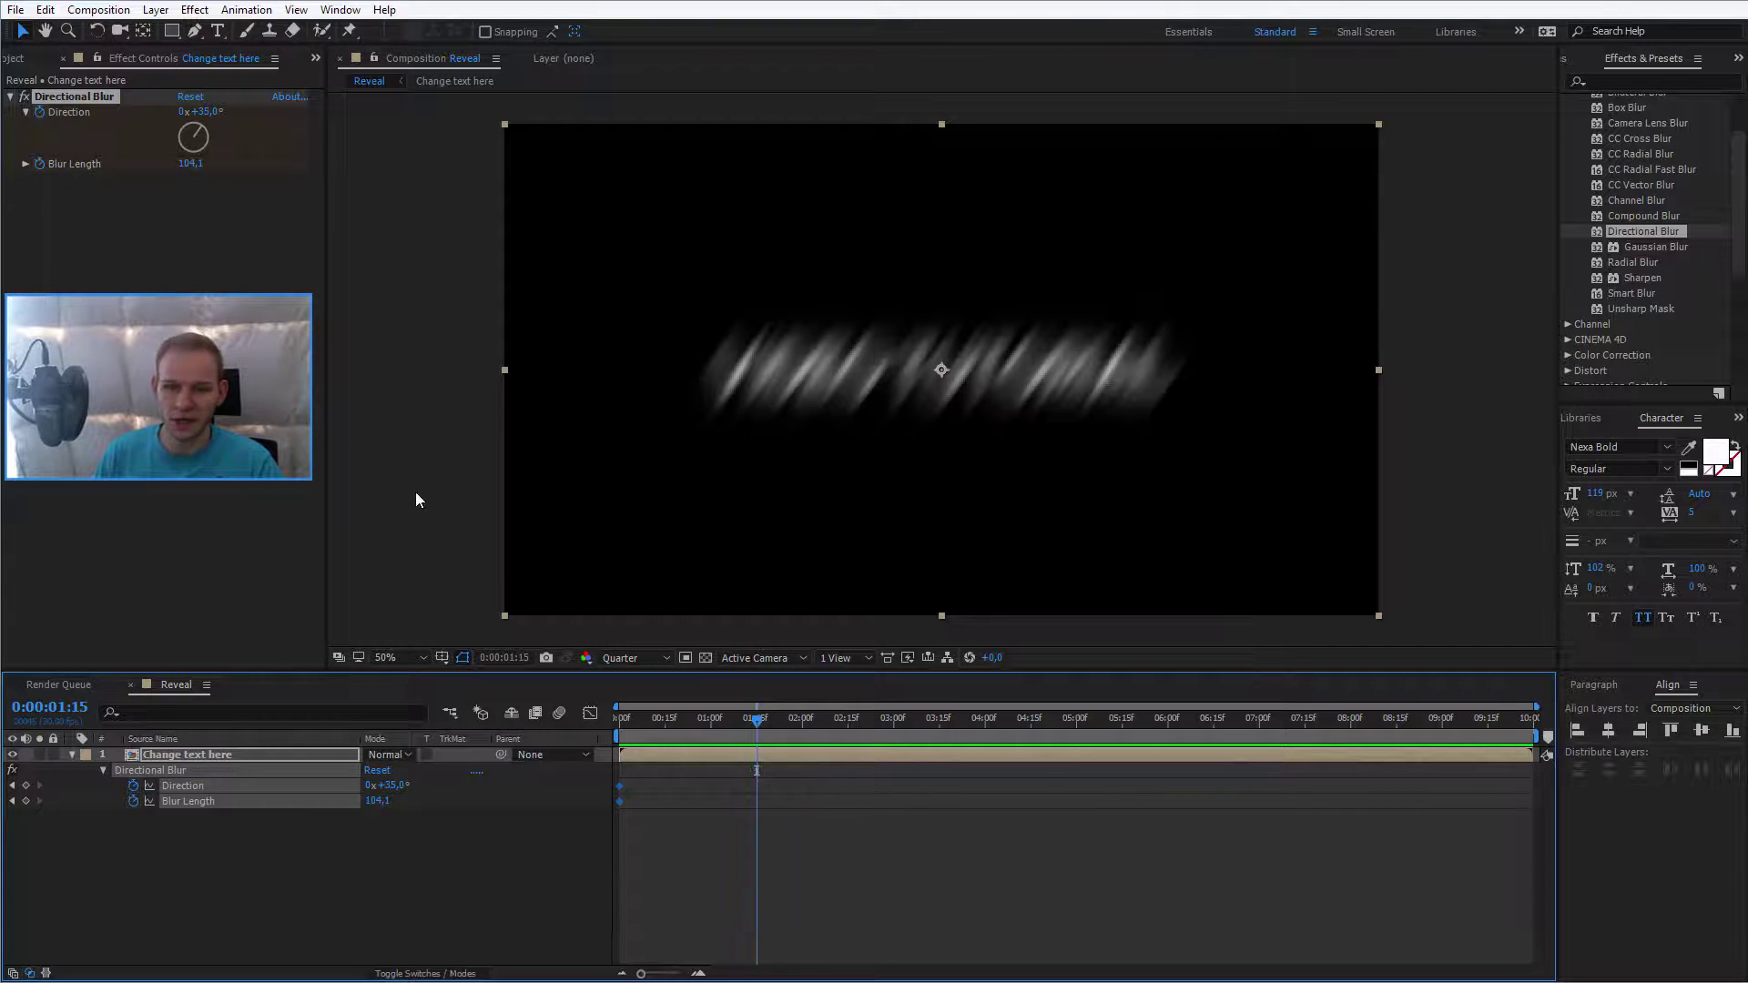
pyautogui.click(205, 111)
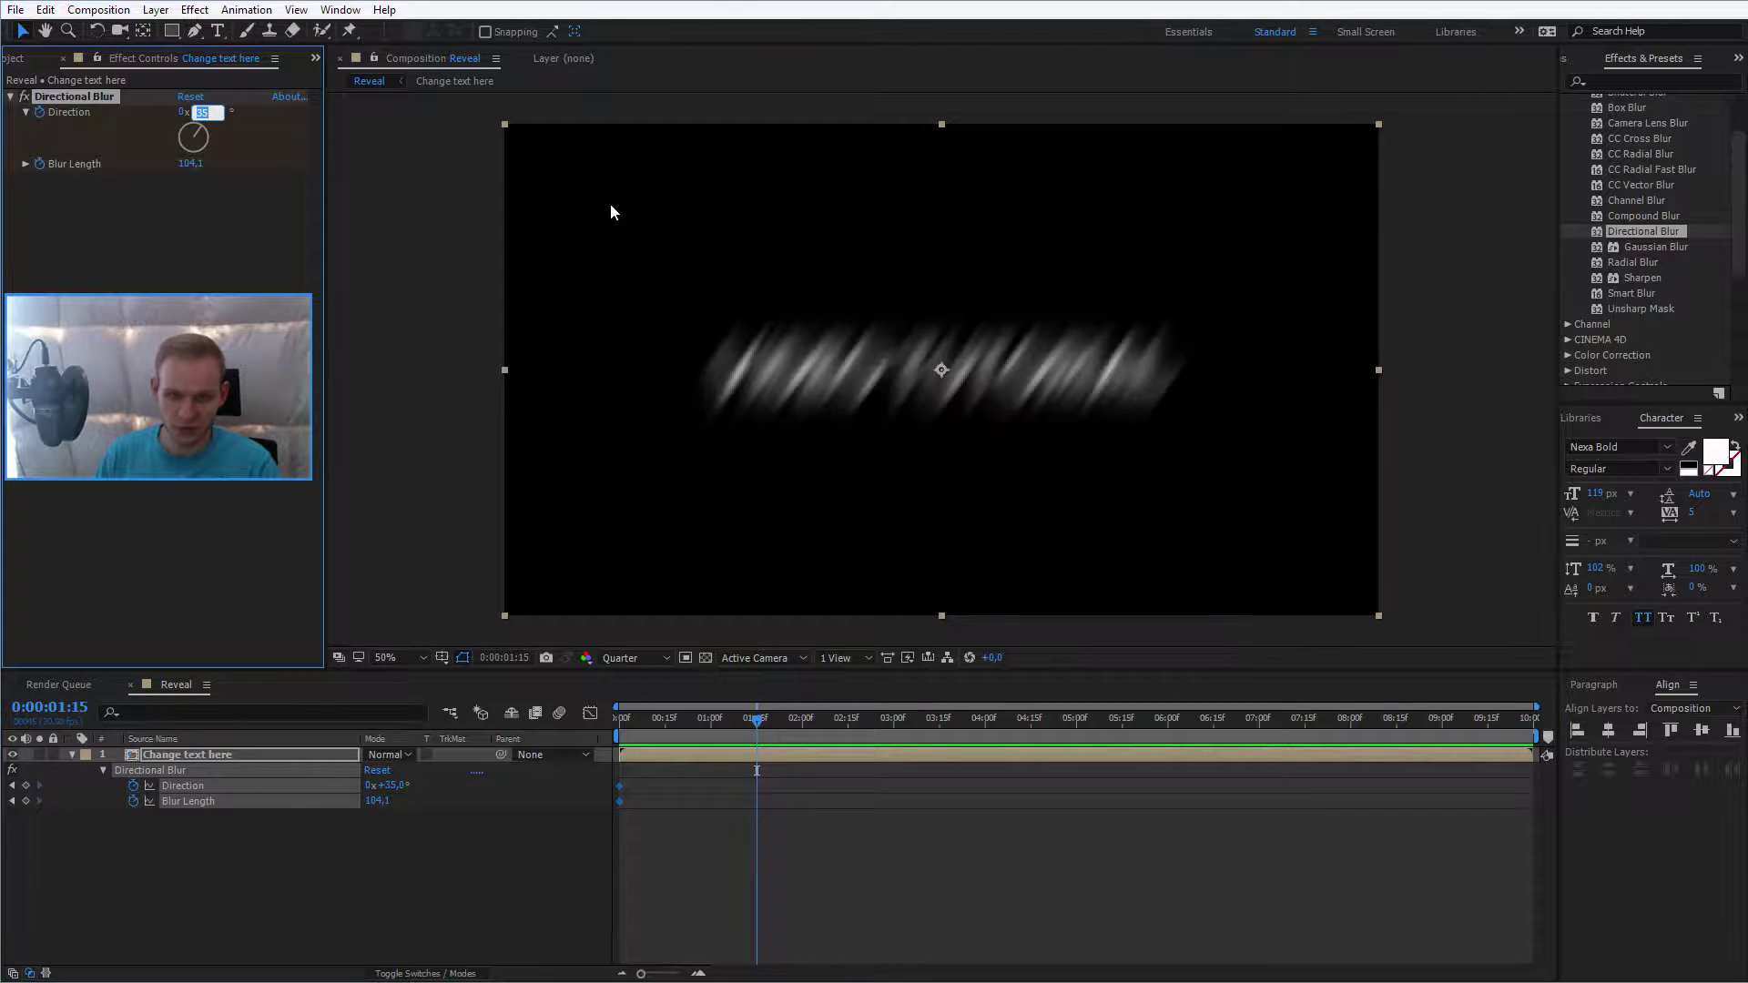
pyautogui.write('0')
pyautogui.press('Return')
pyautogui.click(226, 163)
pyautogui.write('0')
pyautogui.press('Return')
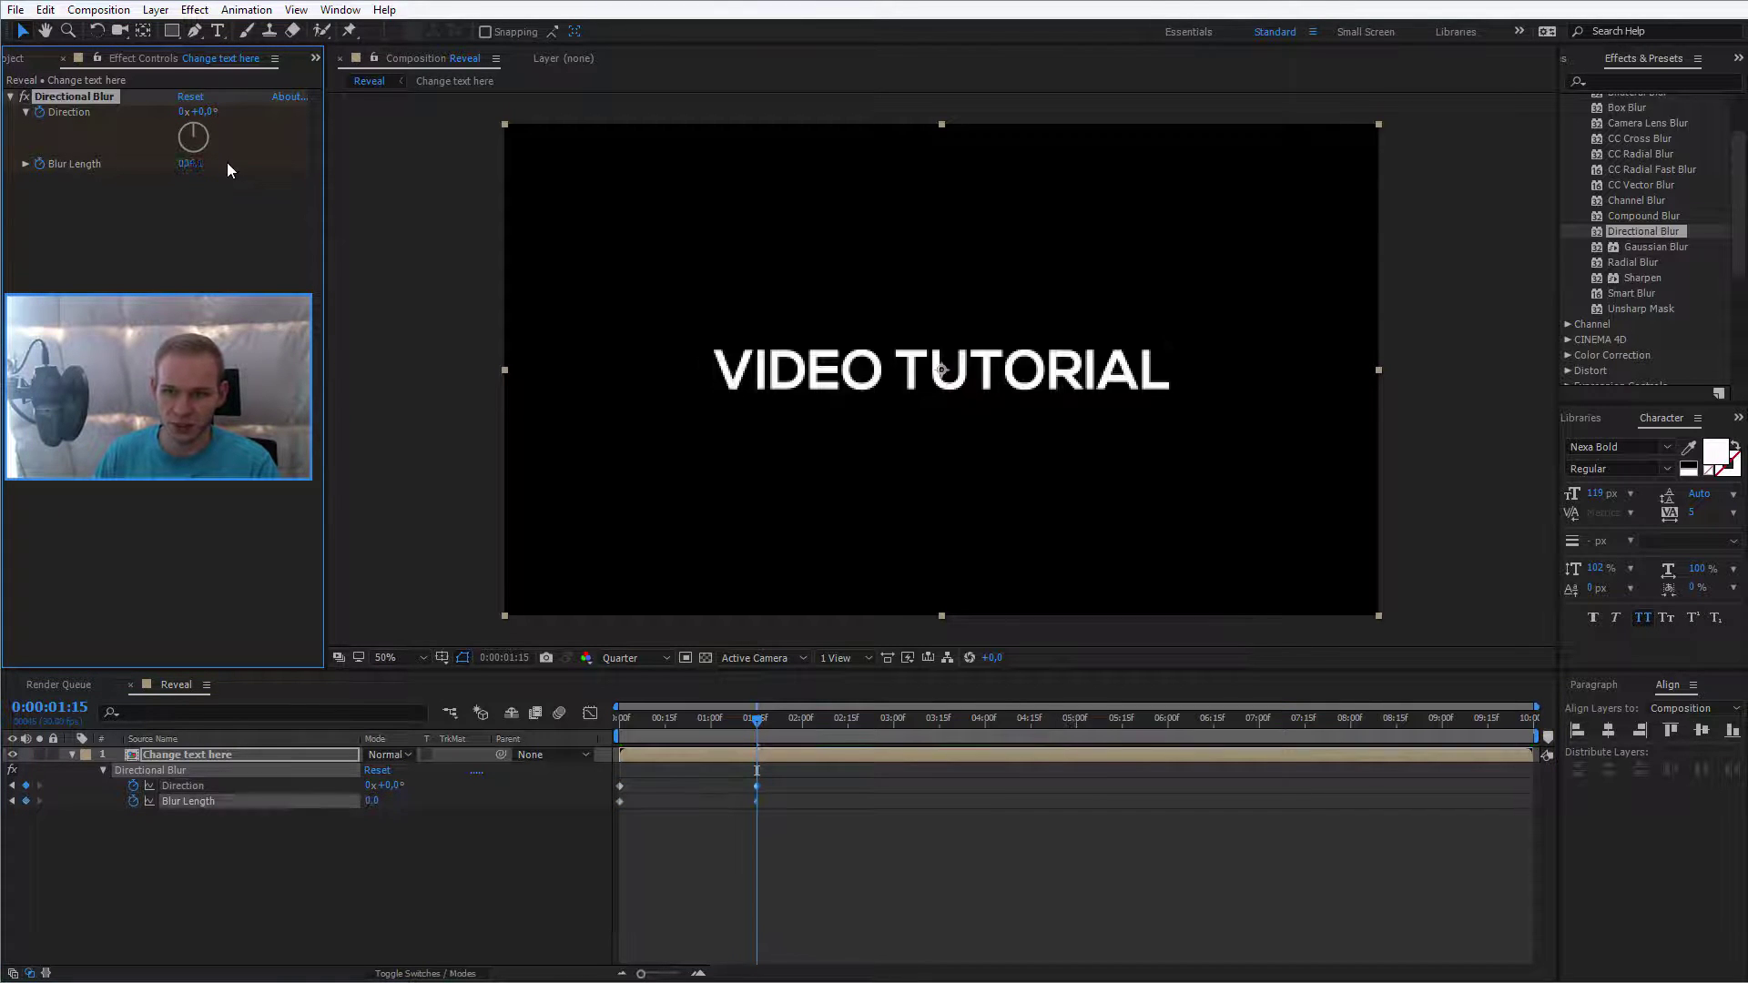
# Step: Preview the blur-to-sharp reveal from the start and scrub through its timing
pyautogui.press('Home')
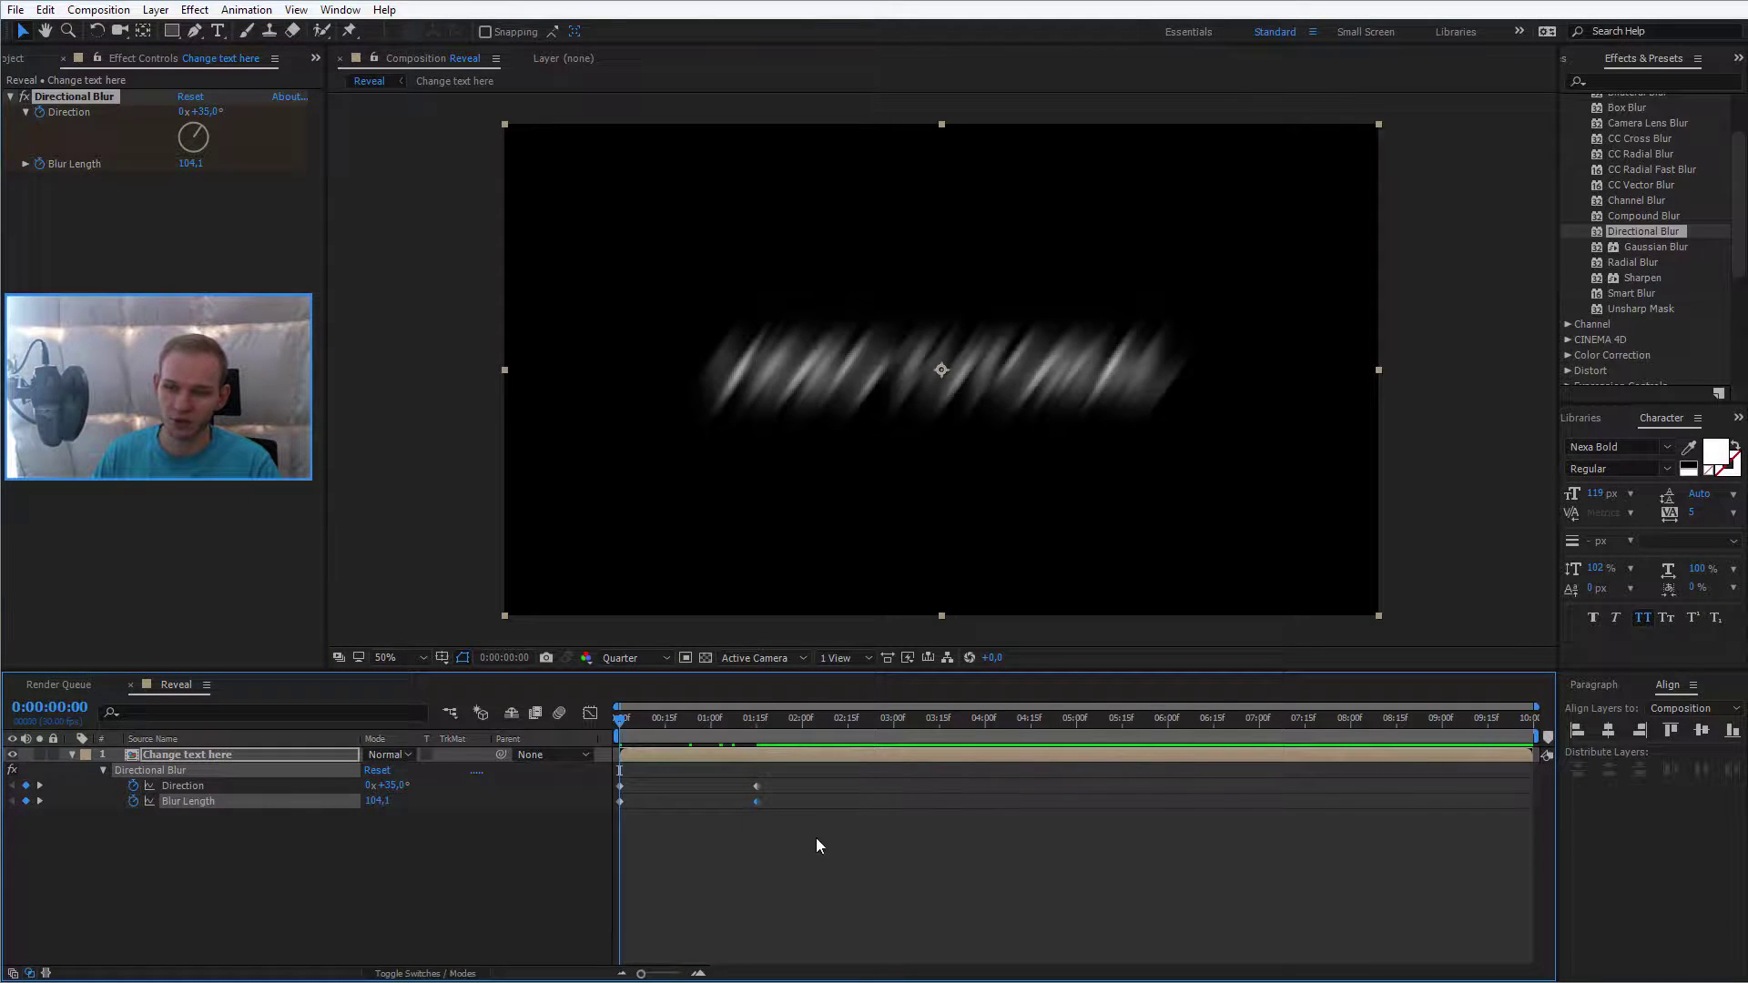
pyautogui.press('space')
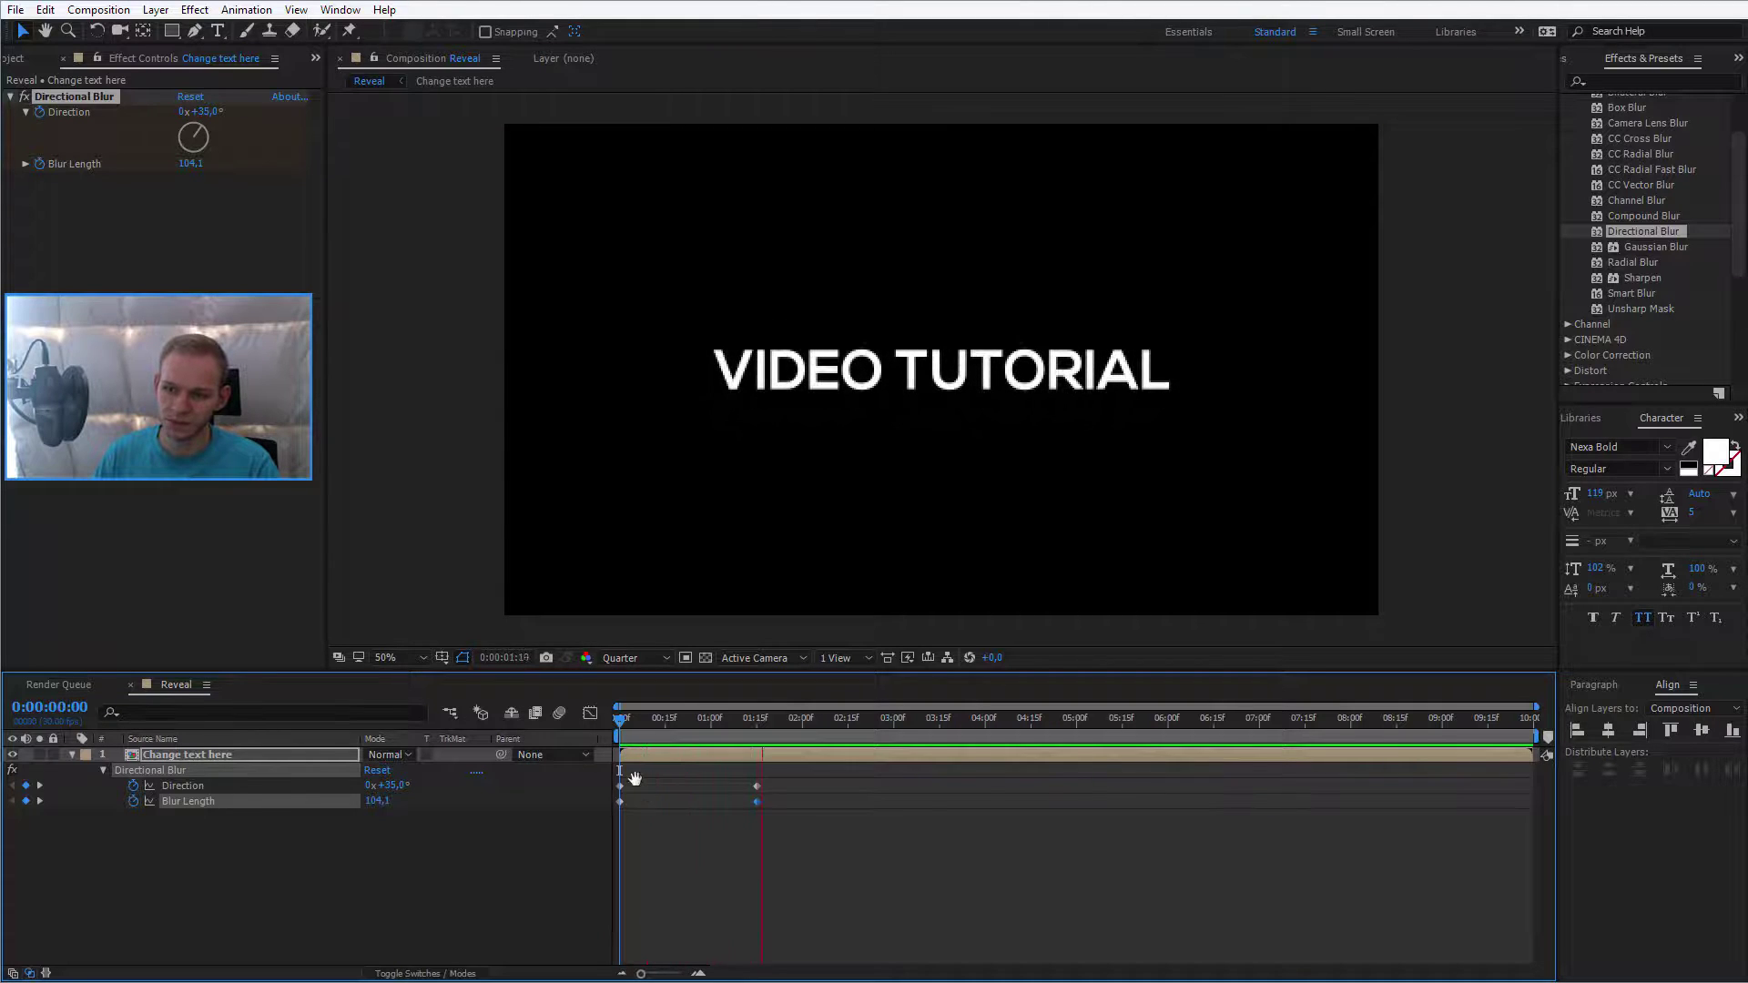
pyautogui.press('space')
pyautogui.press('space')
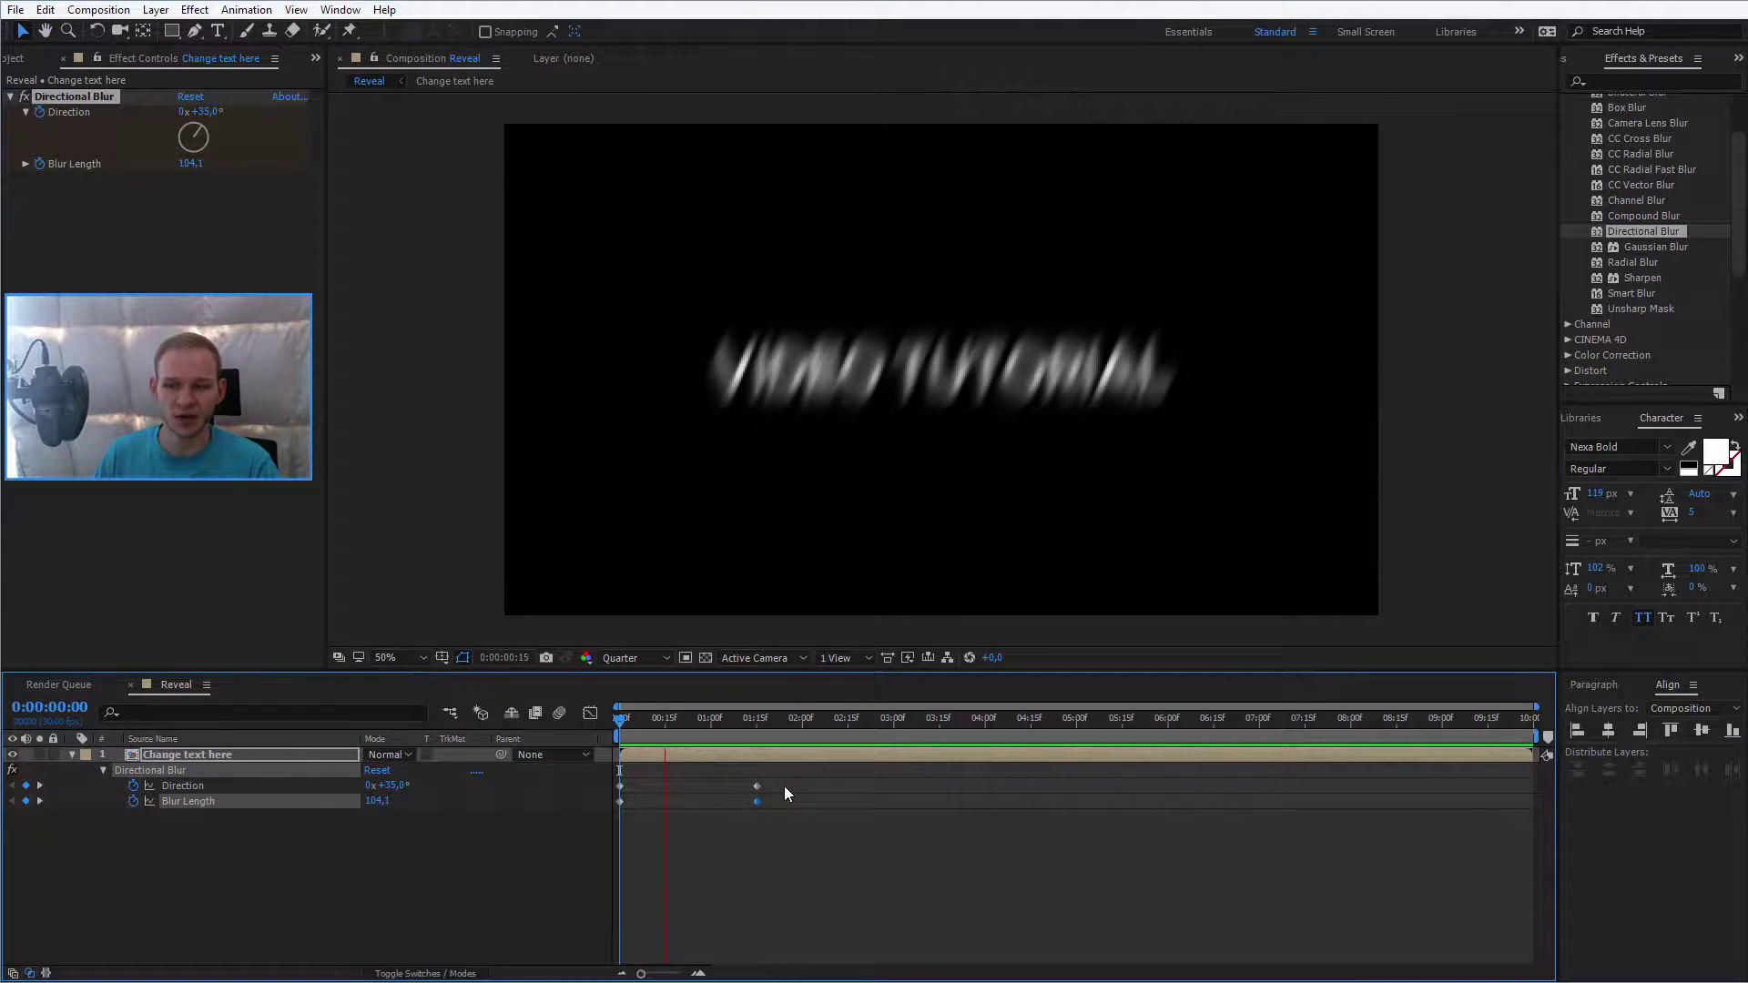
pyautogui.press('space')
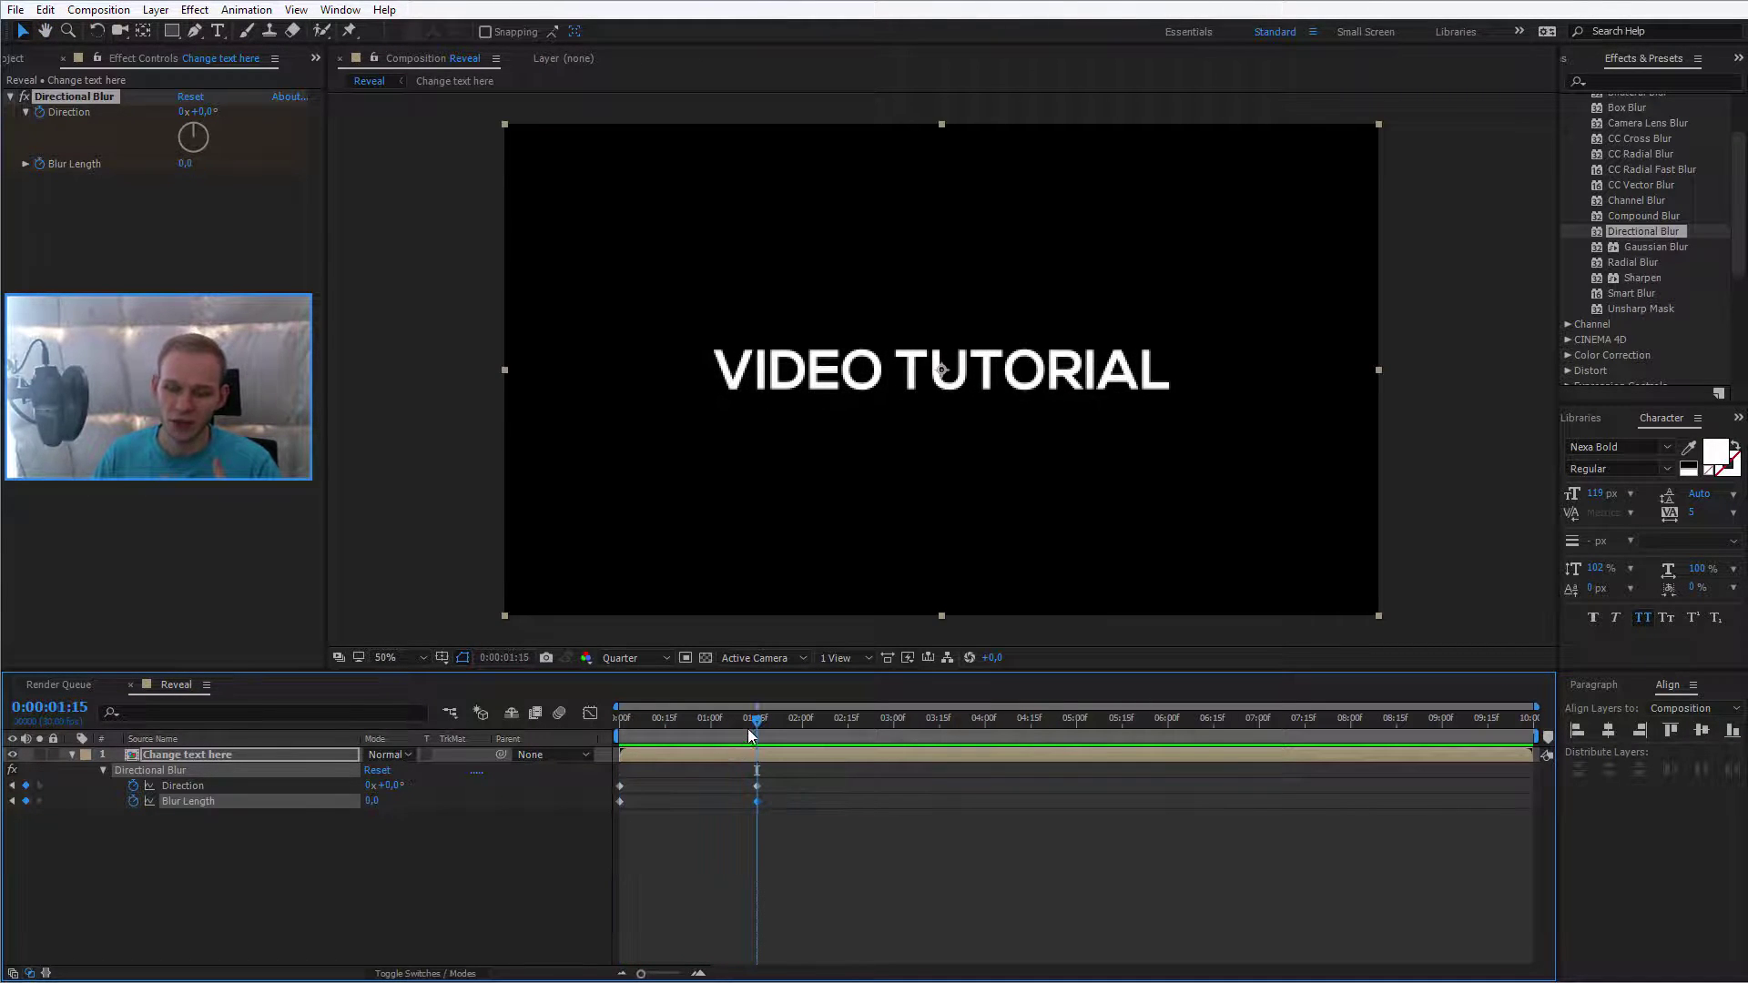
pyautogui.moveTo(755, 721); pyautogui.dragTo(417, 700)
pyautogui.moveTo(621, 720); pyautogui.dragTo(678, 723)
# Step: Keep the end keyframes at 0:00:01:15, preview the reveal again, and reselect the layer
pyautogui.moveTo(794, 771); pyautogui.dragTo(683, 786)
pyautogui.hotkey('ctrl', 'z')
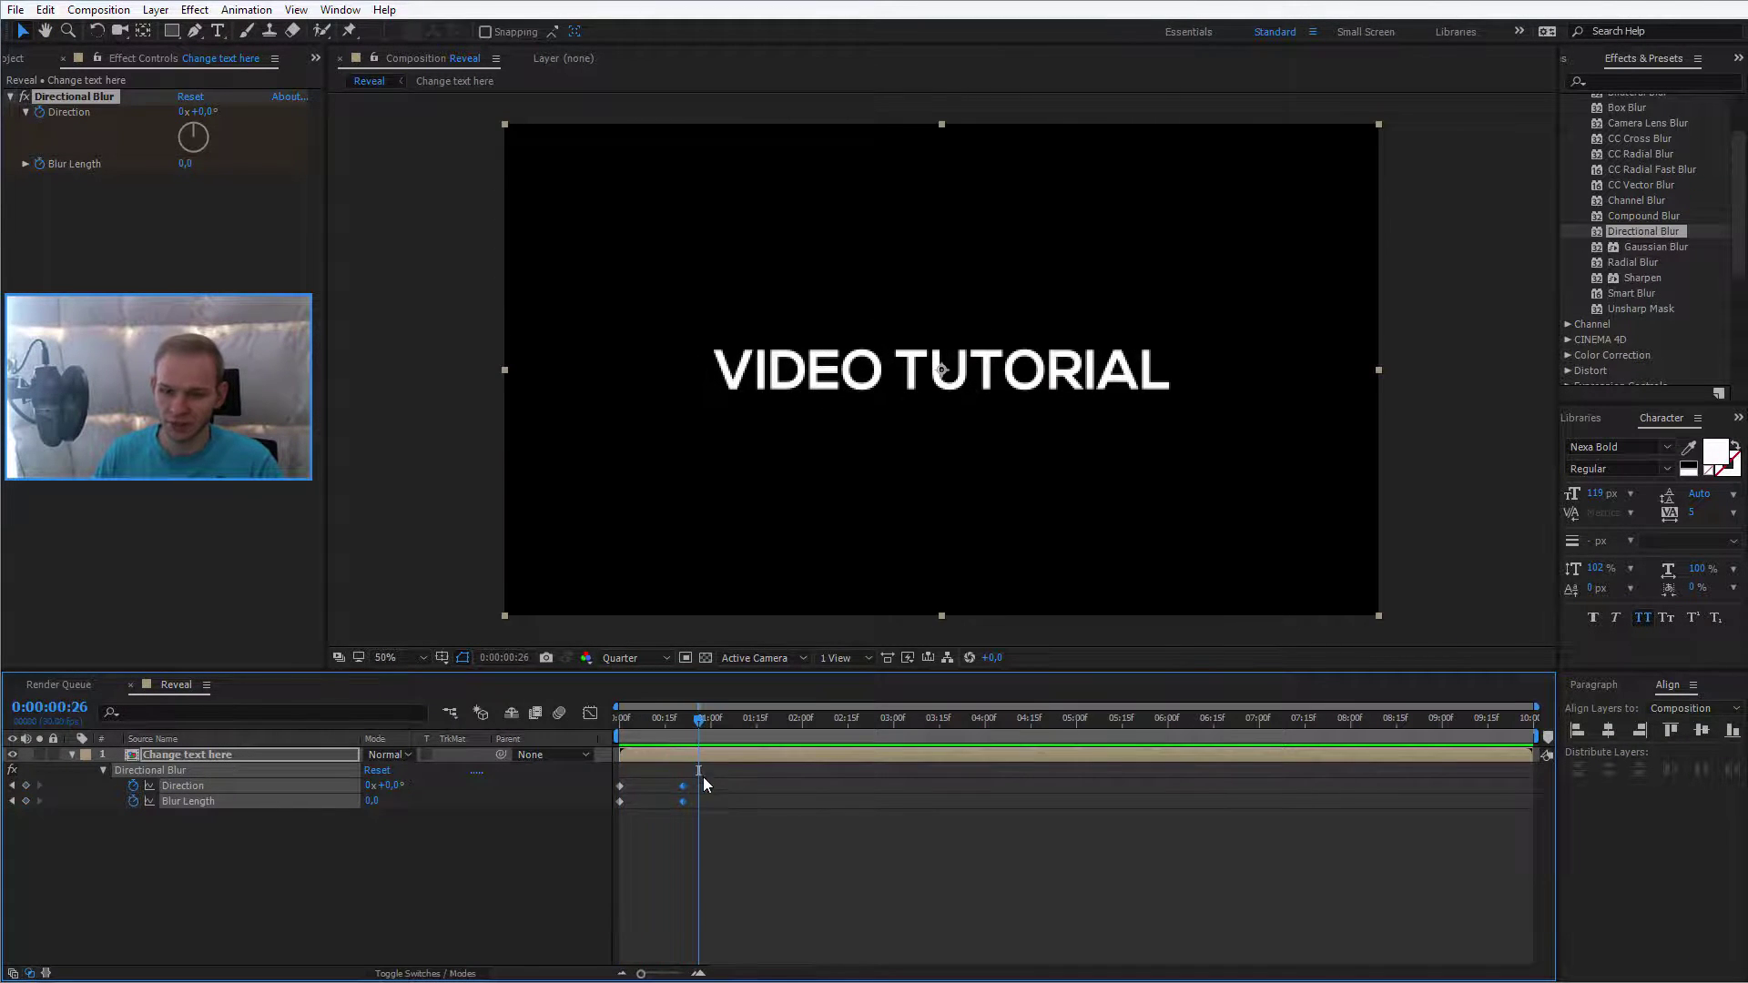
pyautogui.moveTo(757, 724); pyautogui.dragTo(378, 696)
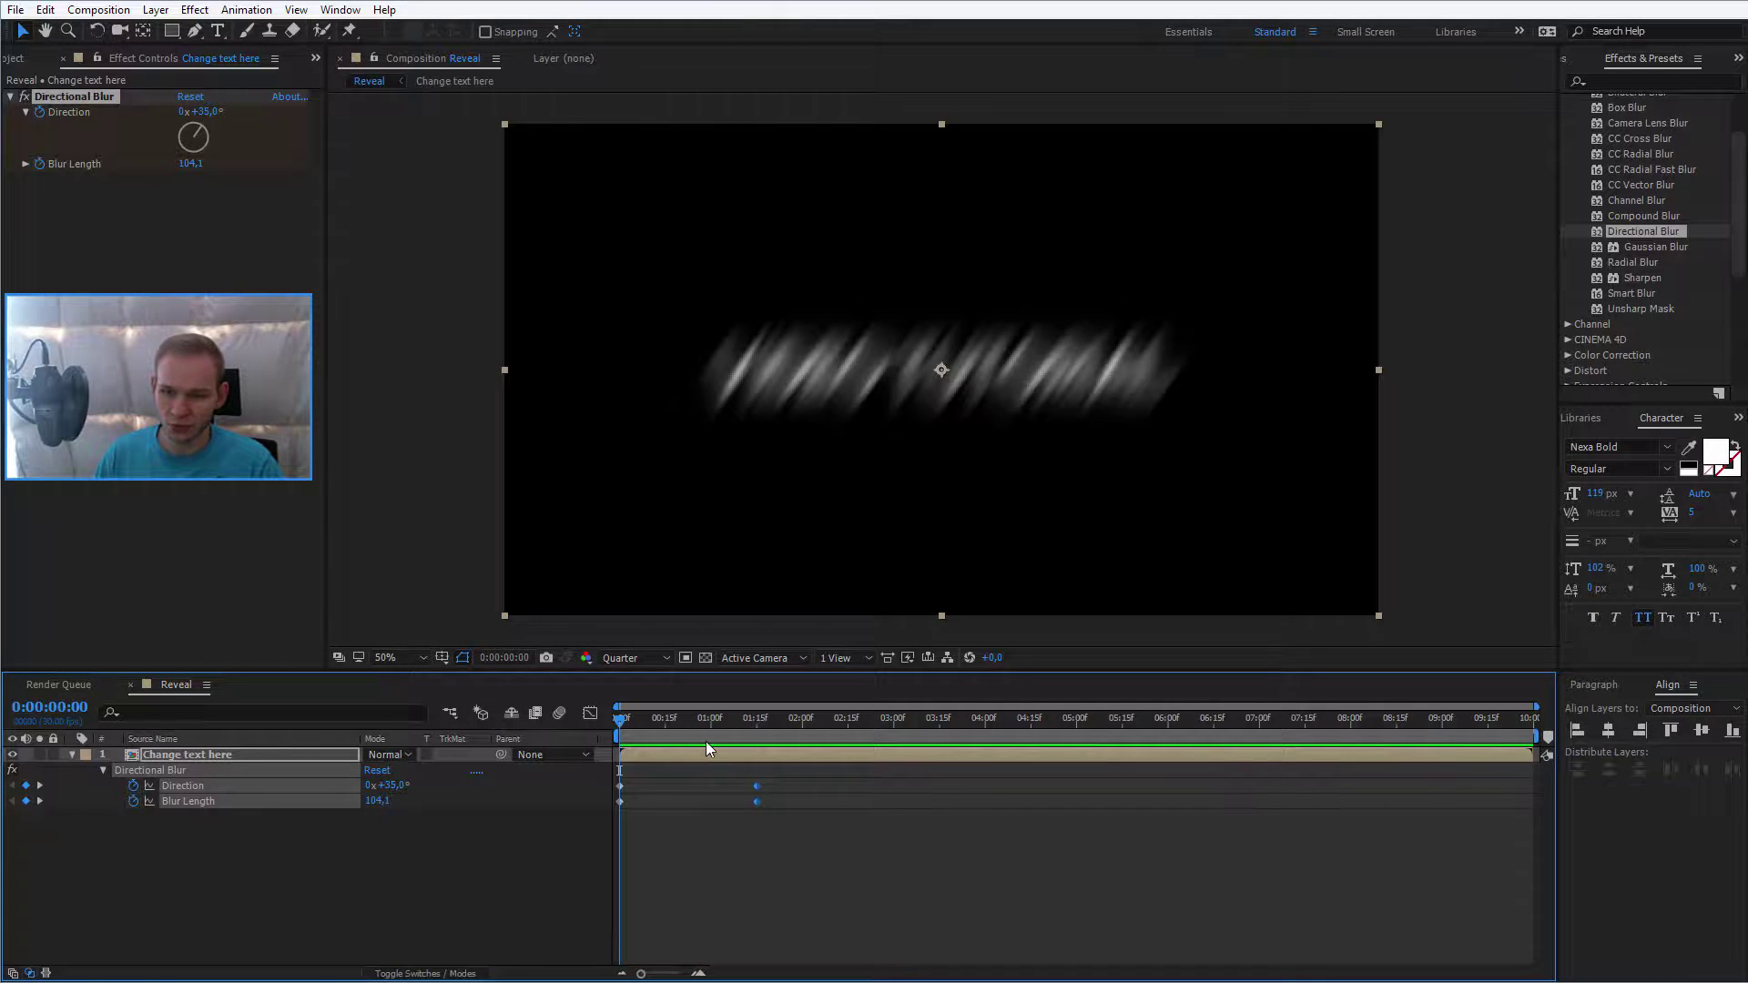
pyautogui.press('space')
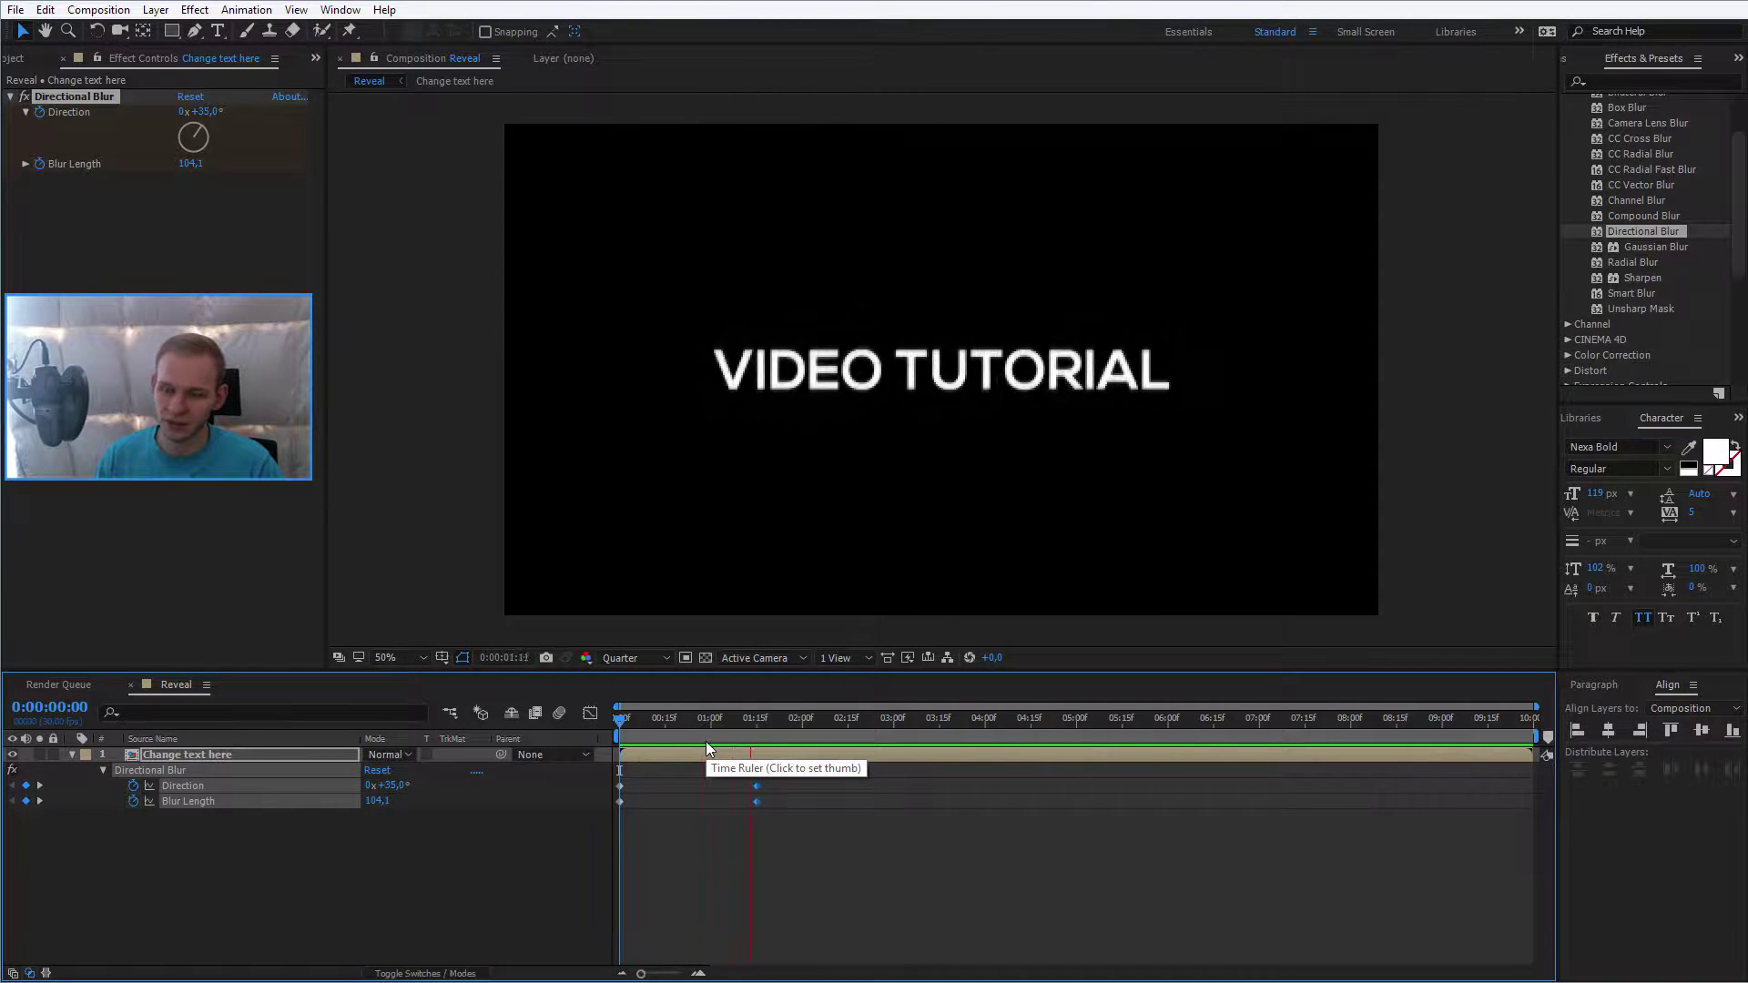
pyautogui.press('space')
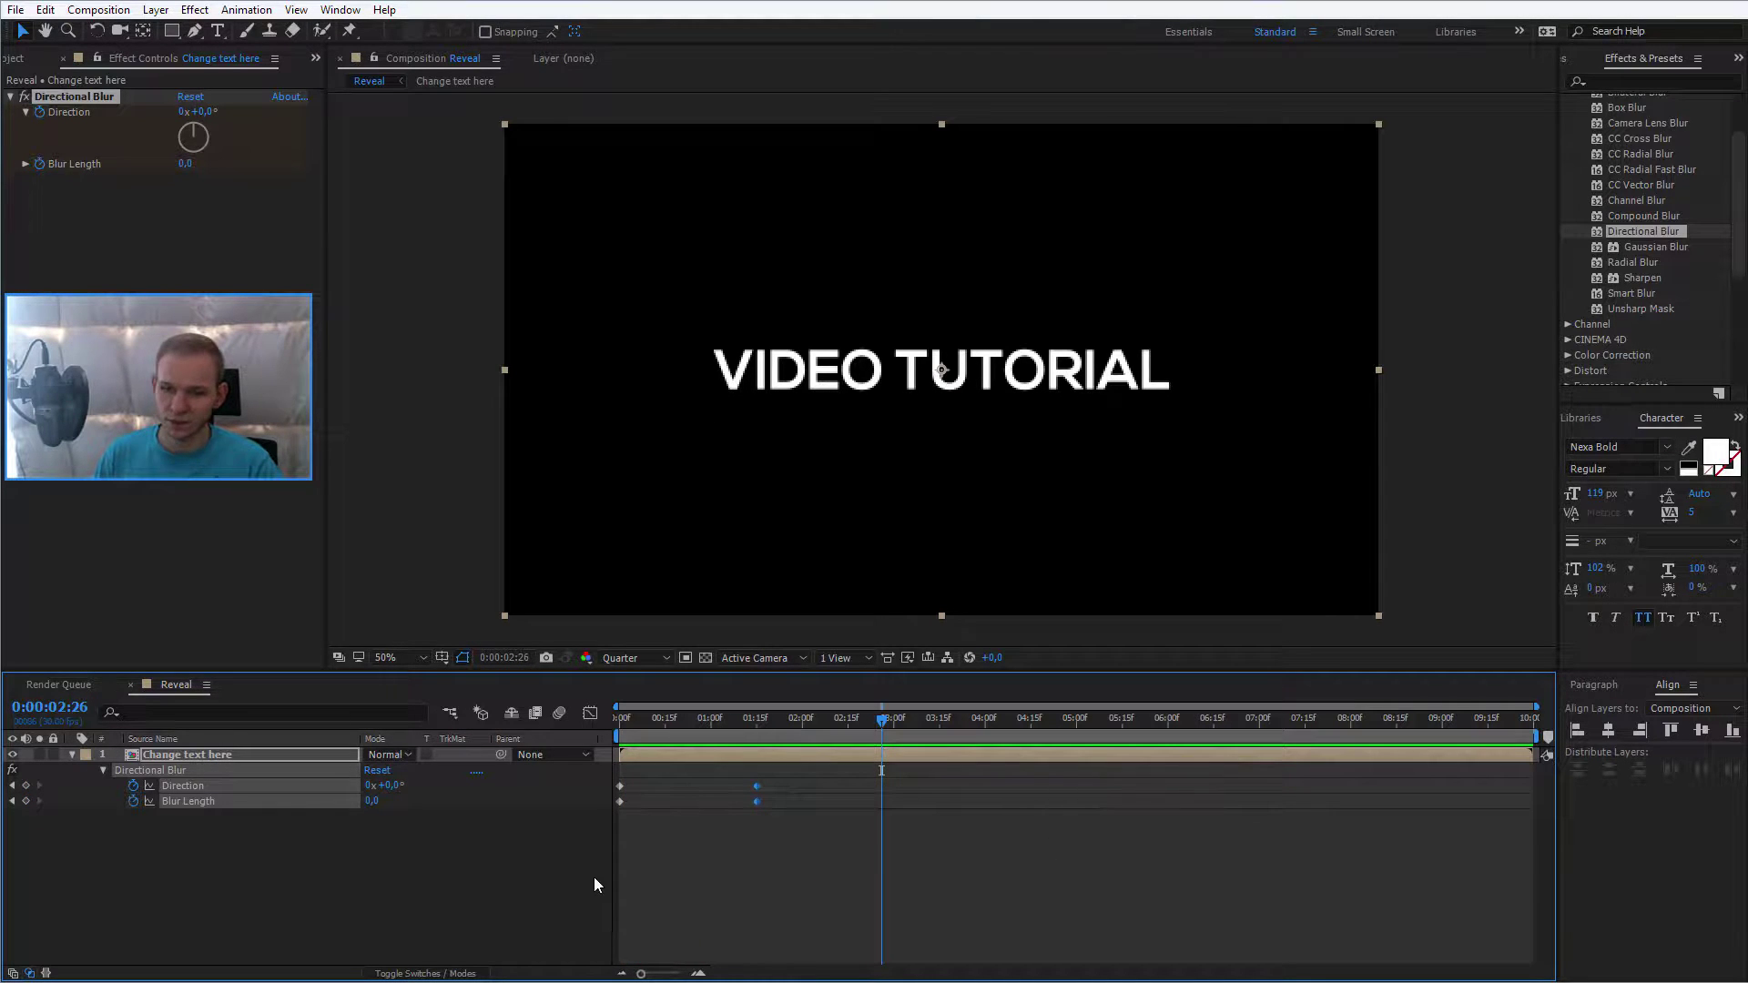
pyautogui.click(222, 756)
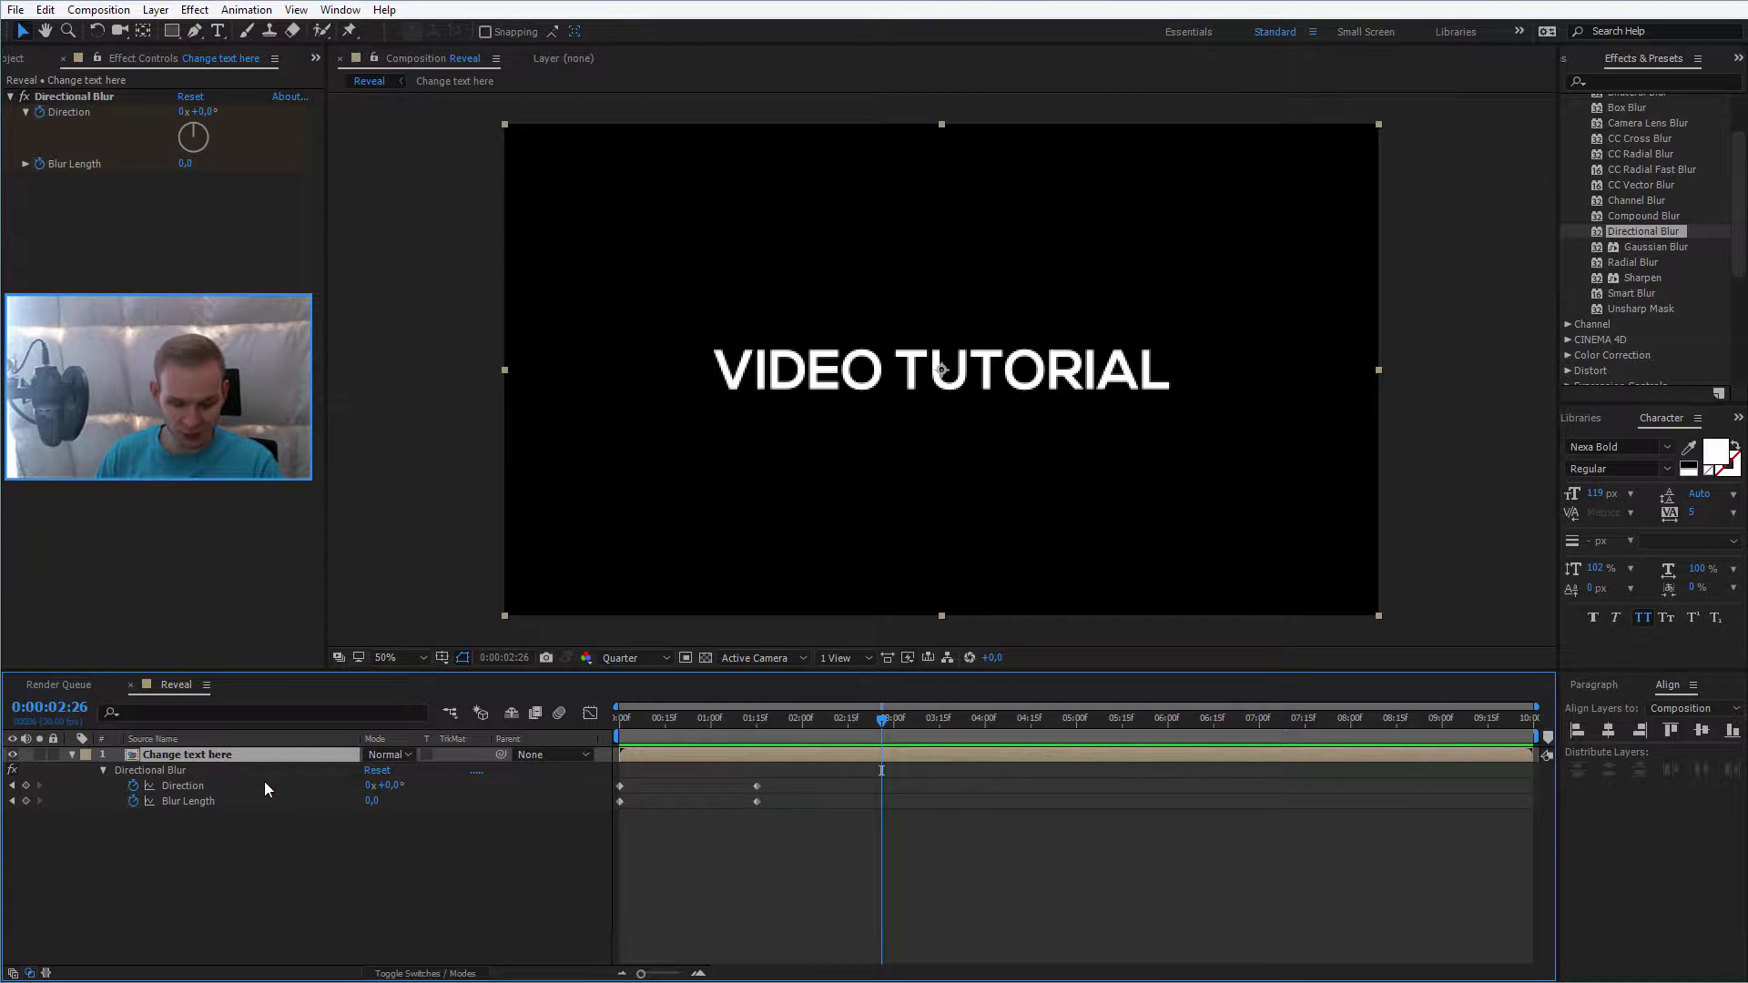
# Step: Keyframe the text layer's Opacity from 0% at 0:00 to 100% at 0:00:00:19
pyautogui.press('t')
pyautogui.moveTo(657, 716); pyautogui.dragTo(510, 719)
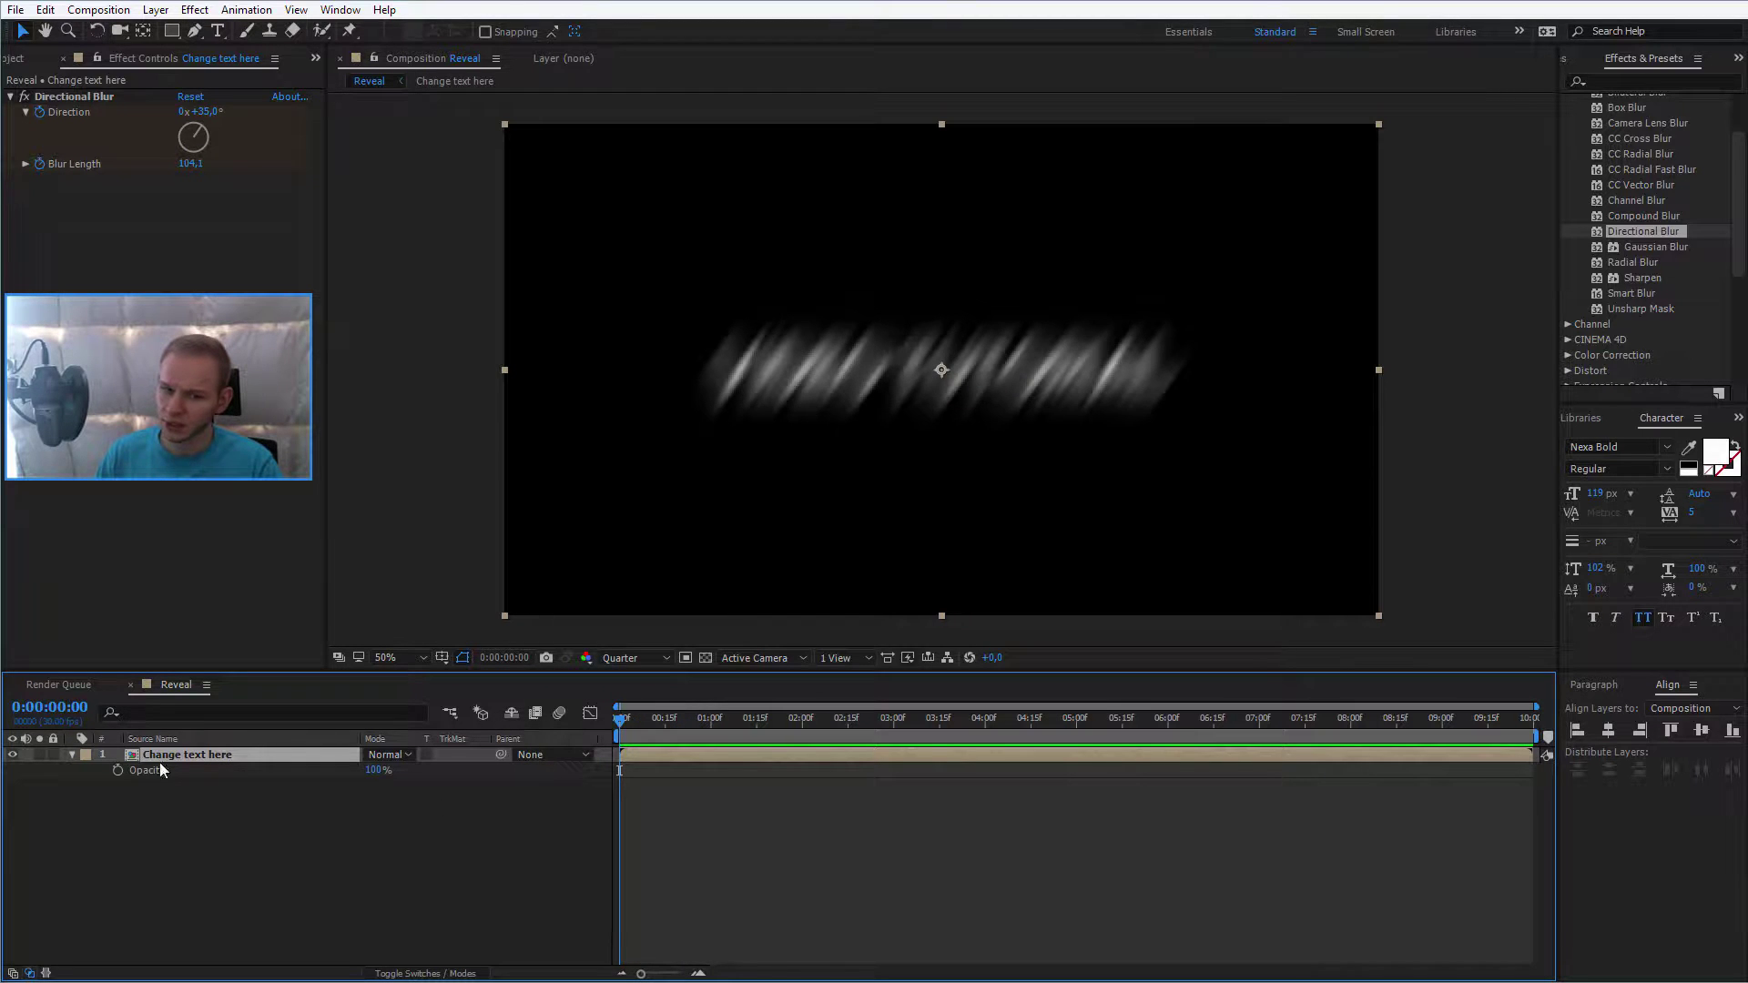
pyautogui.click(117, 770)
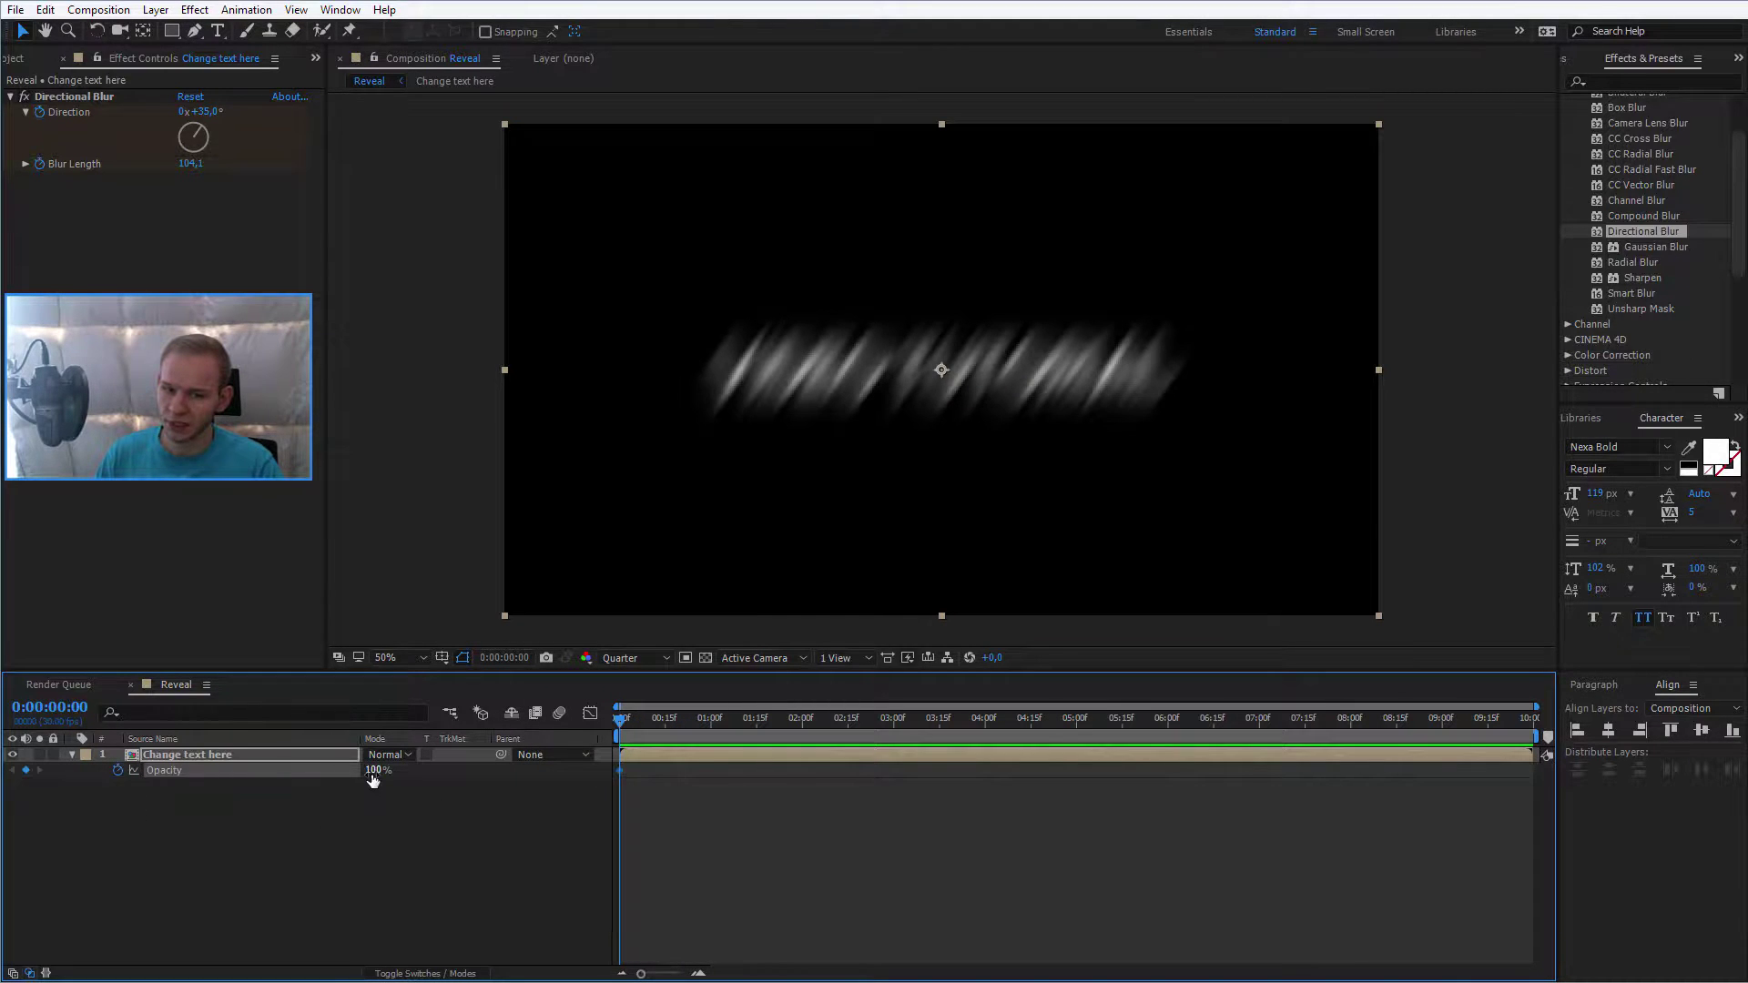
pyautogui.moveTo(371, 770); pyautogui.dragTo(291, 783)
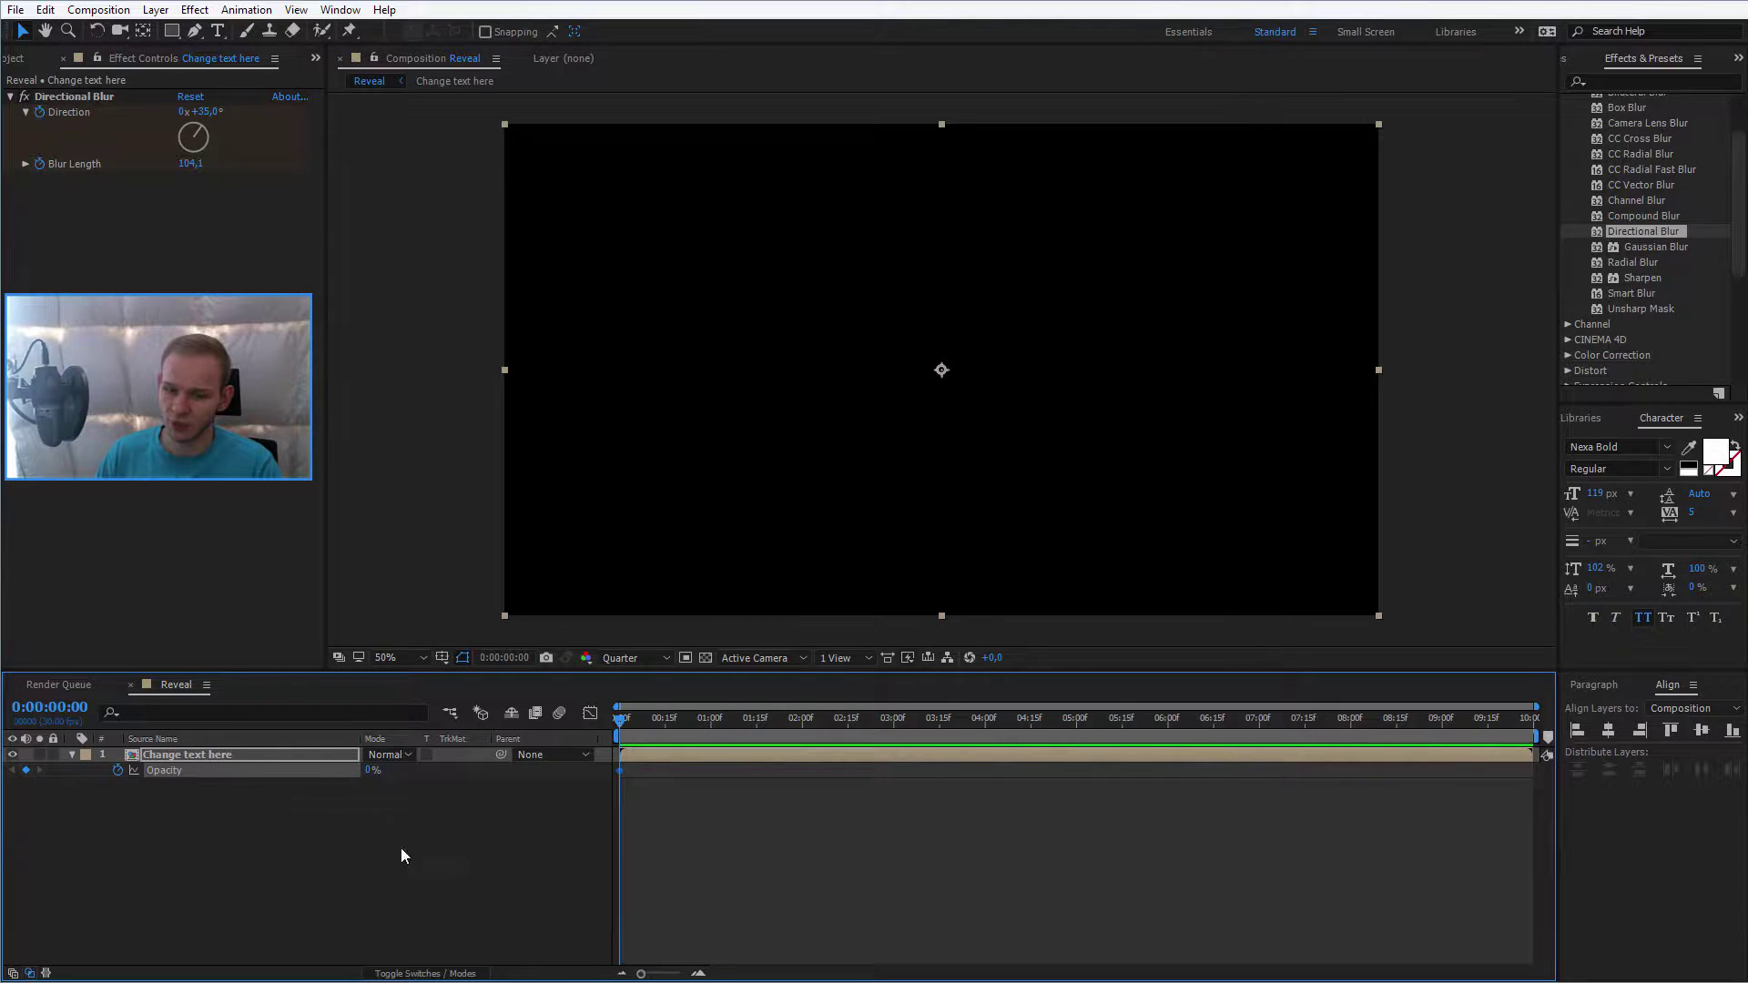
pyautogui.moveTo(619, 723); pyautogui.dragTo(677, 729)
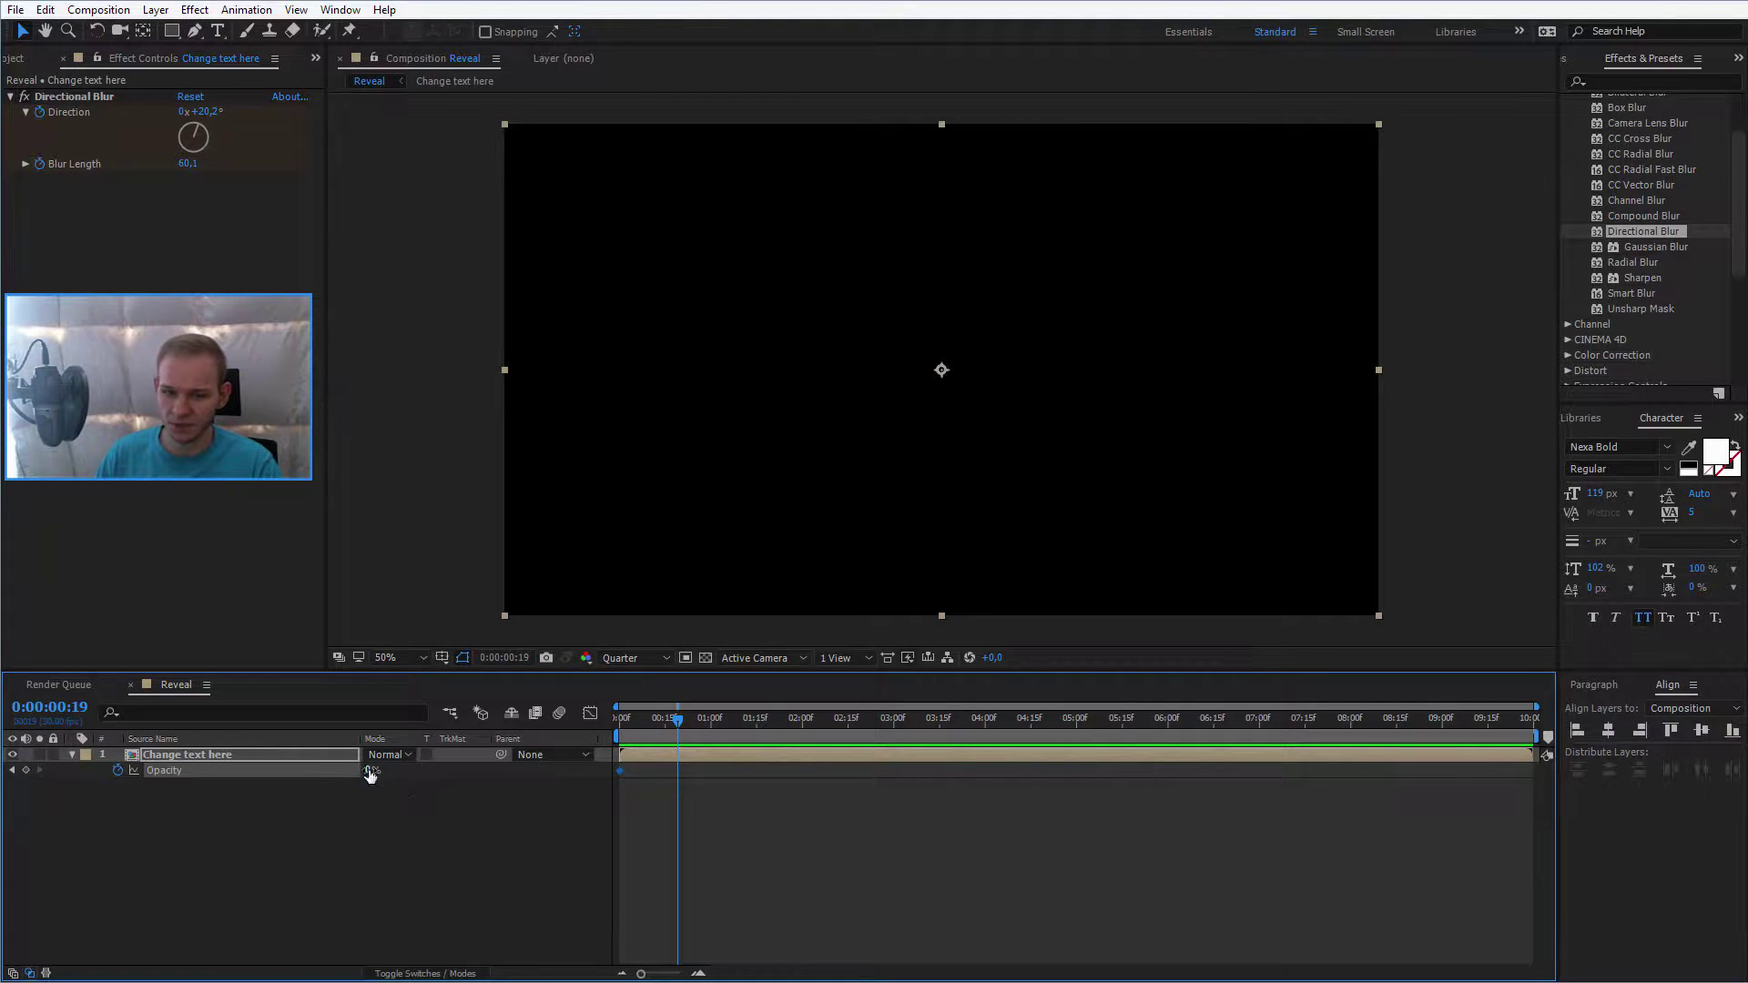
pyautogui.moveTo(369, 774); pyautogui.dragTo(410, 772)
pyautogui.moveTo(678, 726); pyautogui.dragTo(504, 706)
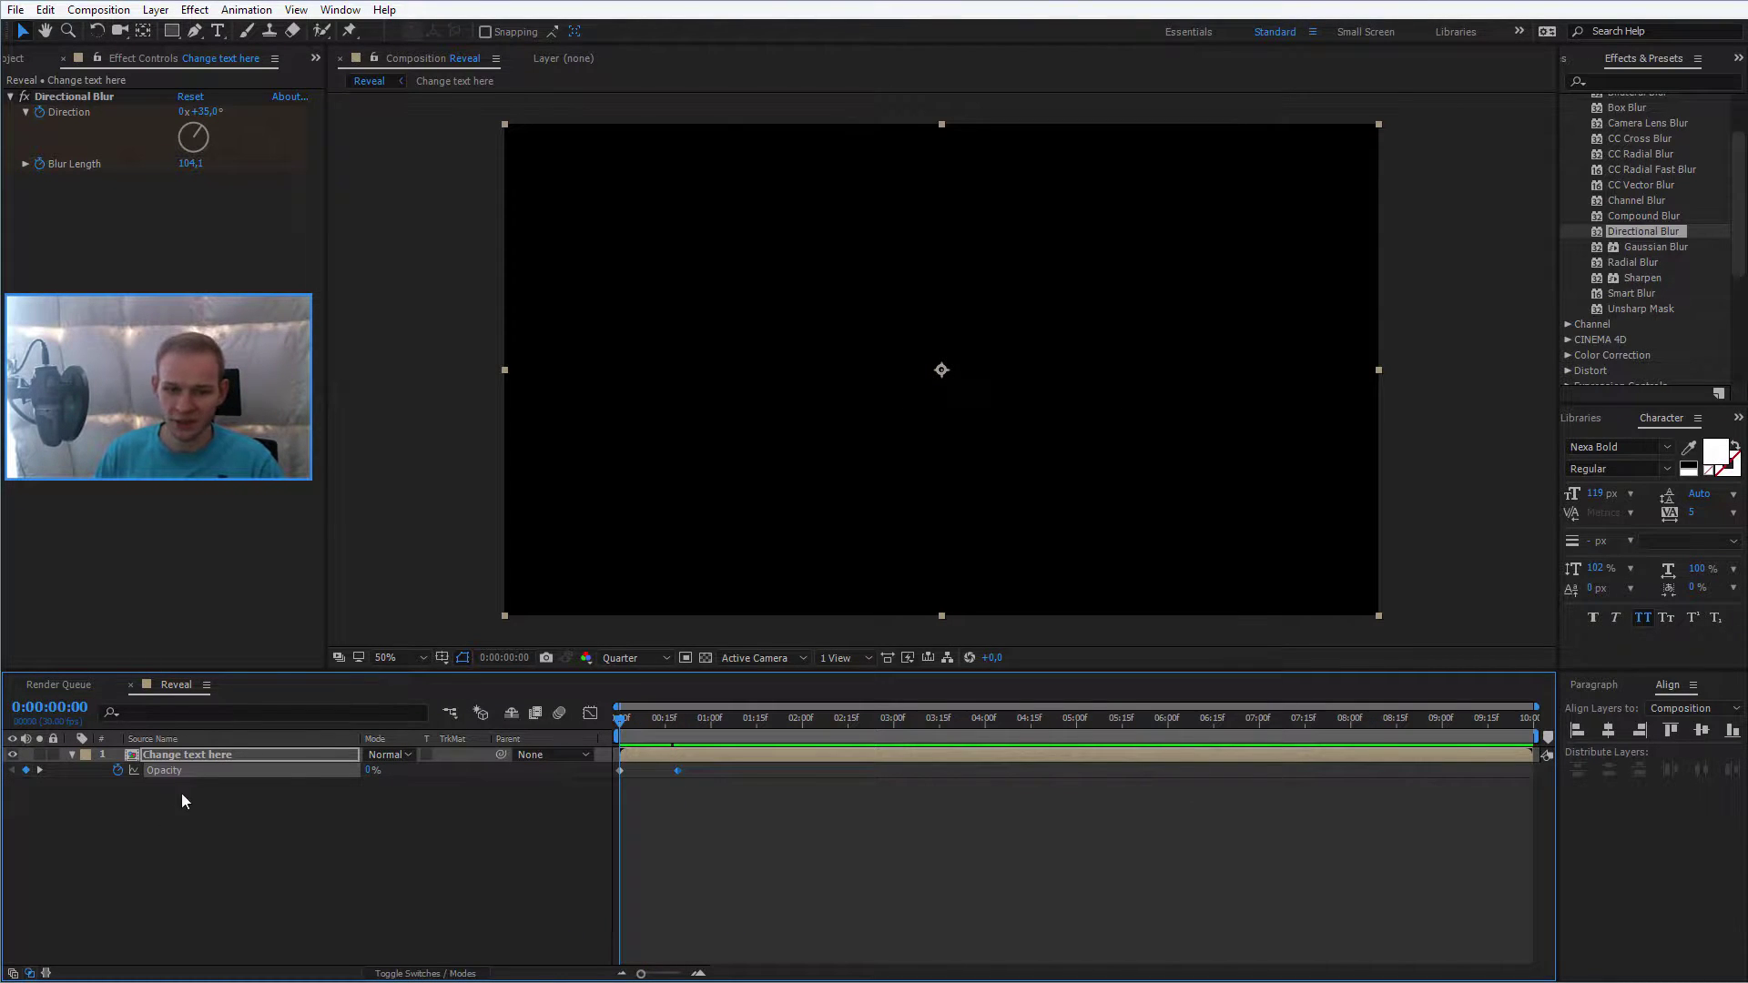
# Step: Inspect the precomposed text, then preview the blurred fade-in in the Reveal composition
pyautogui.doubleClick(175, 757)
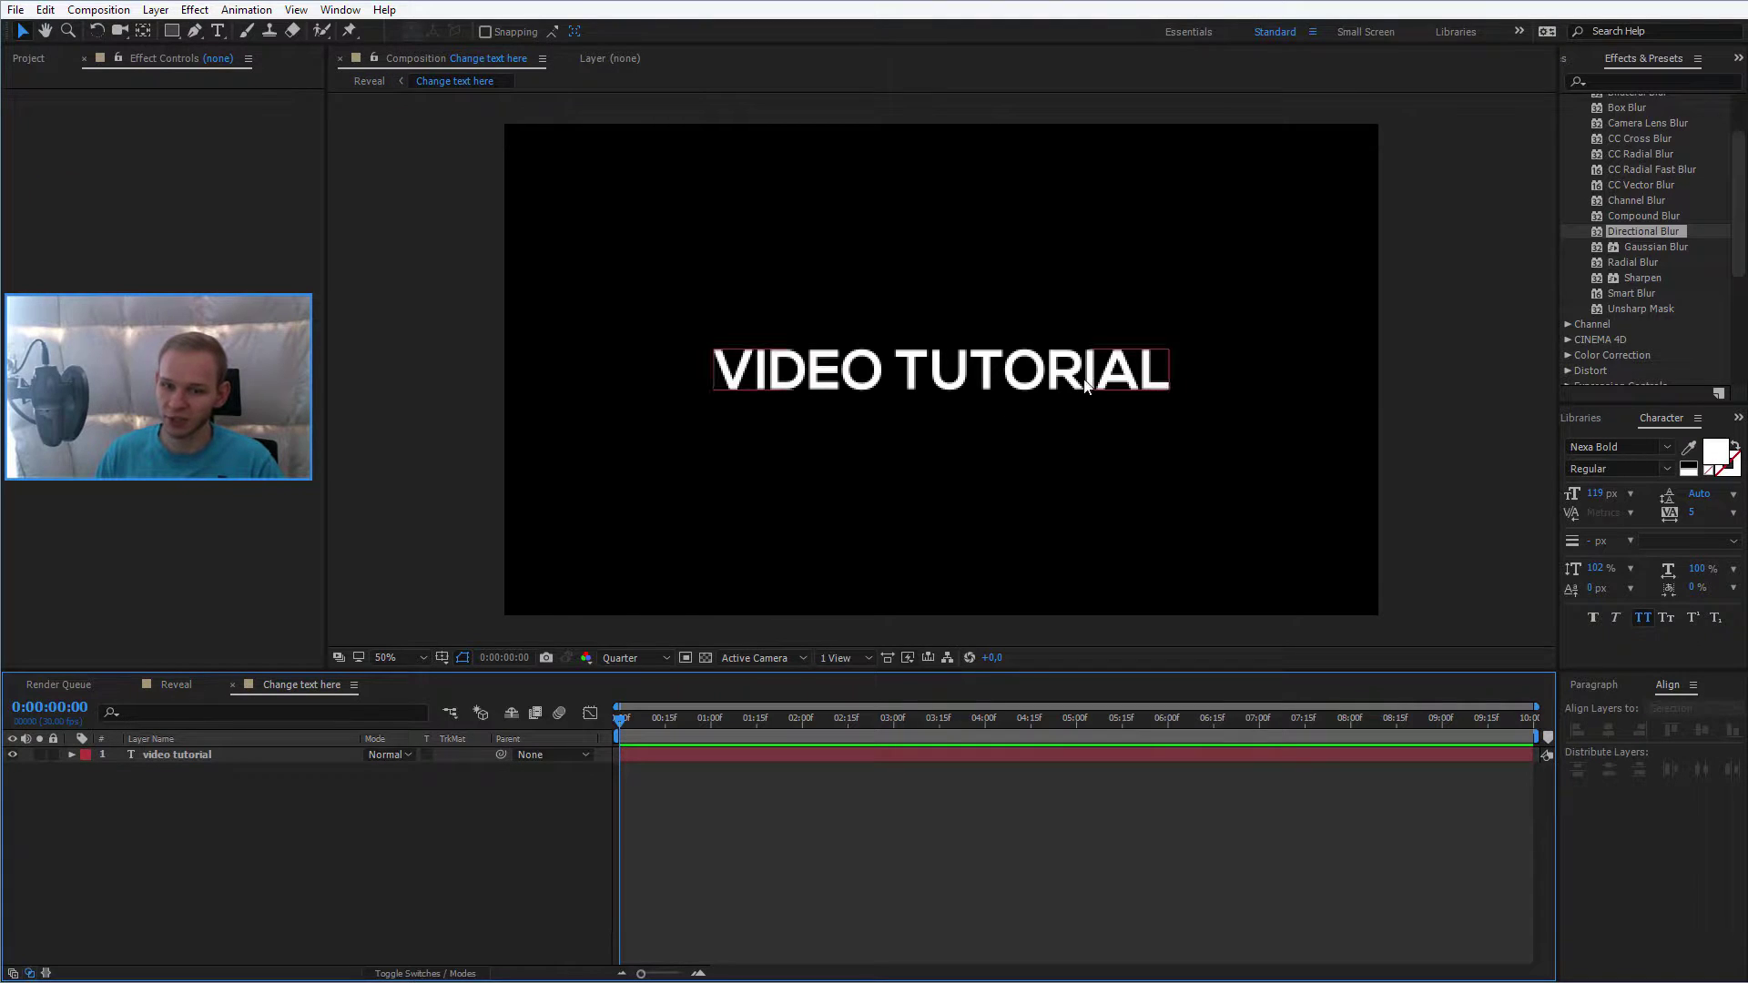
pyautogui.click(176, 685)
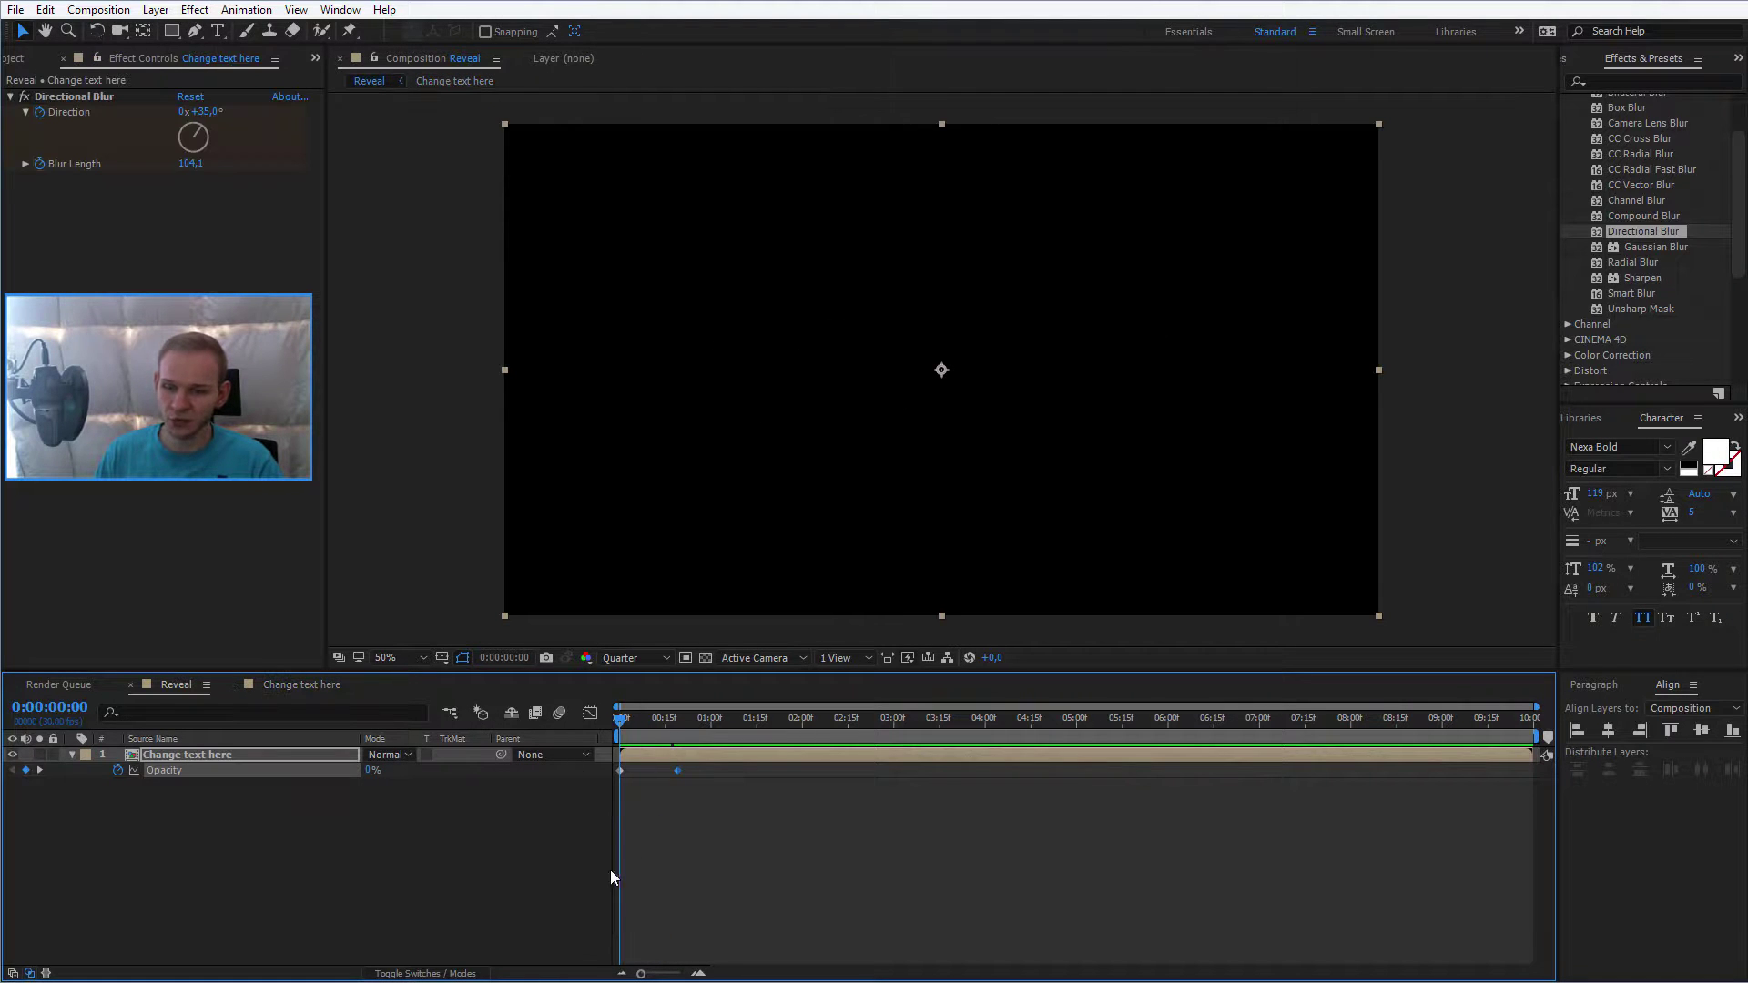
pyautogui.press('space')
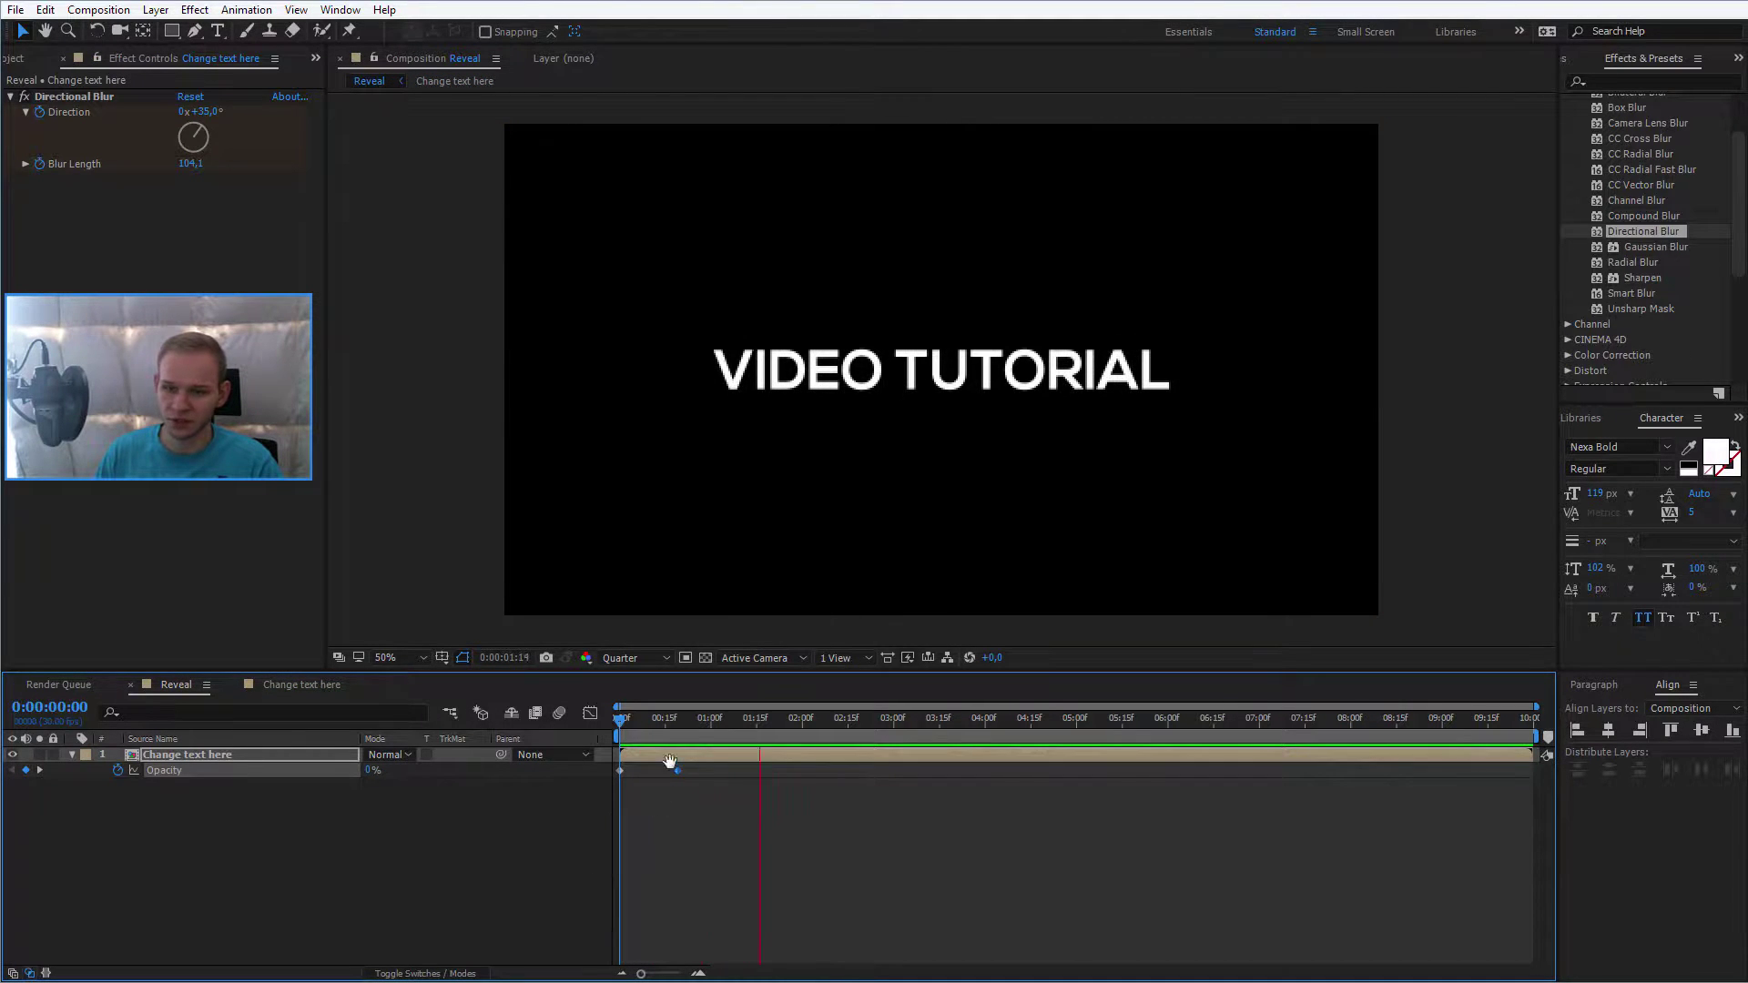
pyautogui.click(732, 755)
# Step: Return to the first frame and reselect the Change text here layer
pyautogui.moveTo(681, 724); pyautogui.dragTo(485, 834)
pyautogui.click(484, 834)
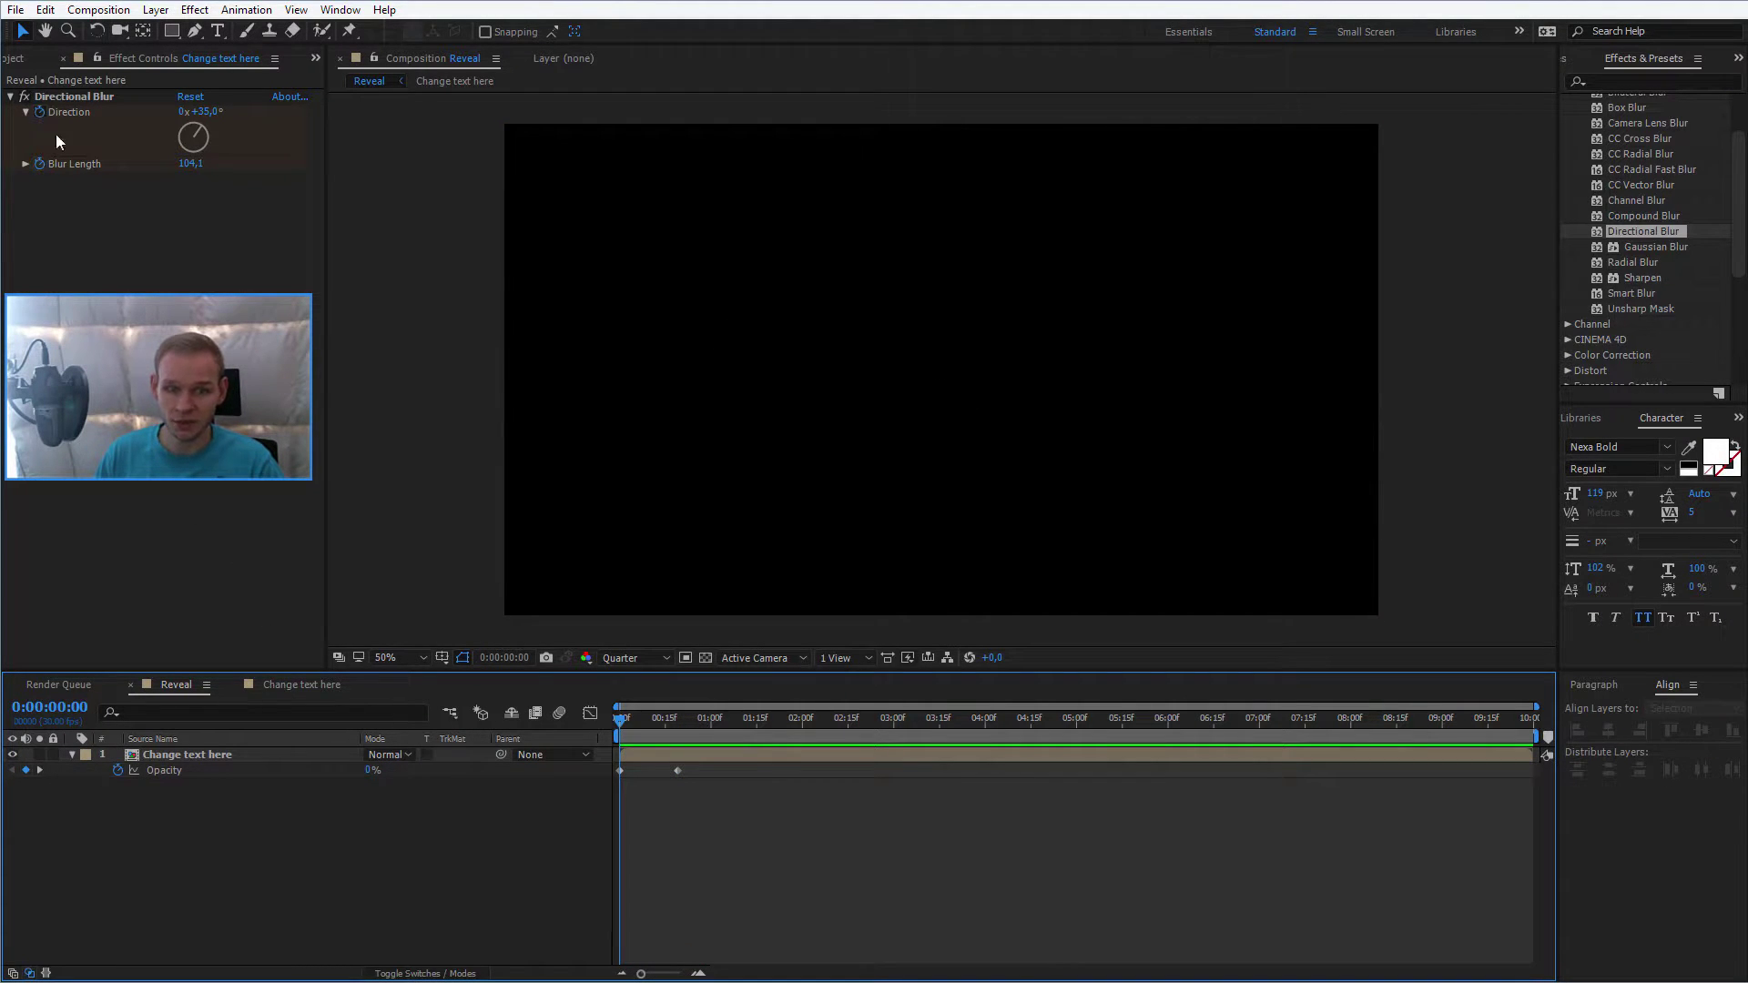
pyautogui.click(228, 757)
# Step: Offset both Directional Blur Direction keyframes together, giving 247° at 0:00 to 177° at 1:15
pyautogui.press('u')
pyautogui.click(184, 785)
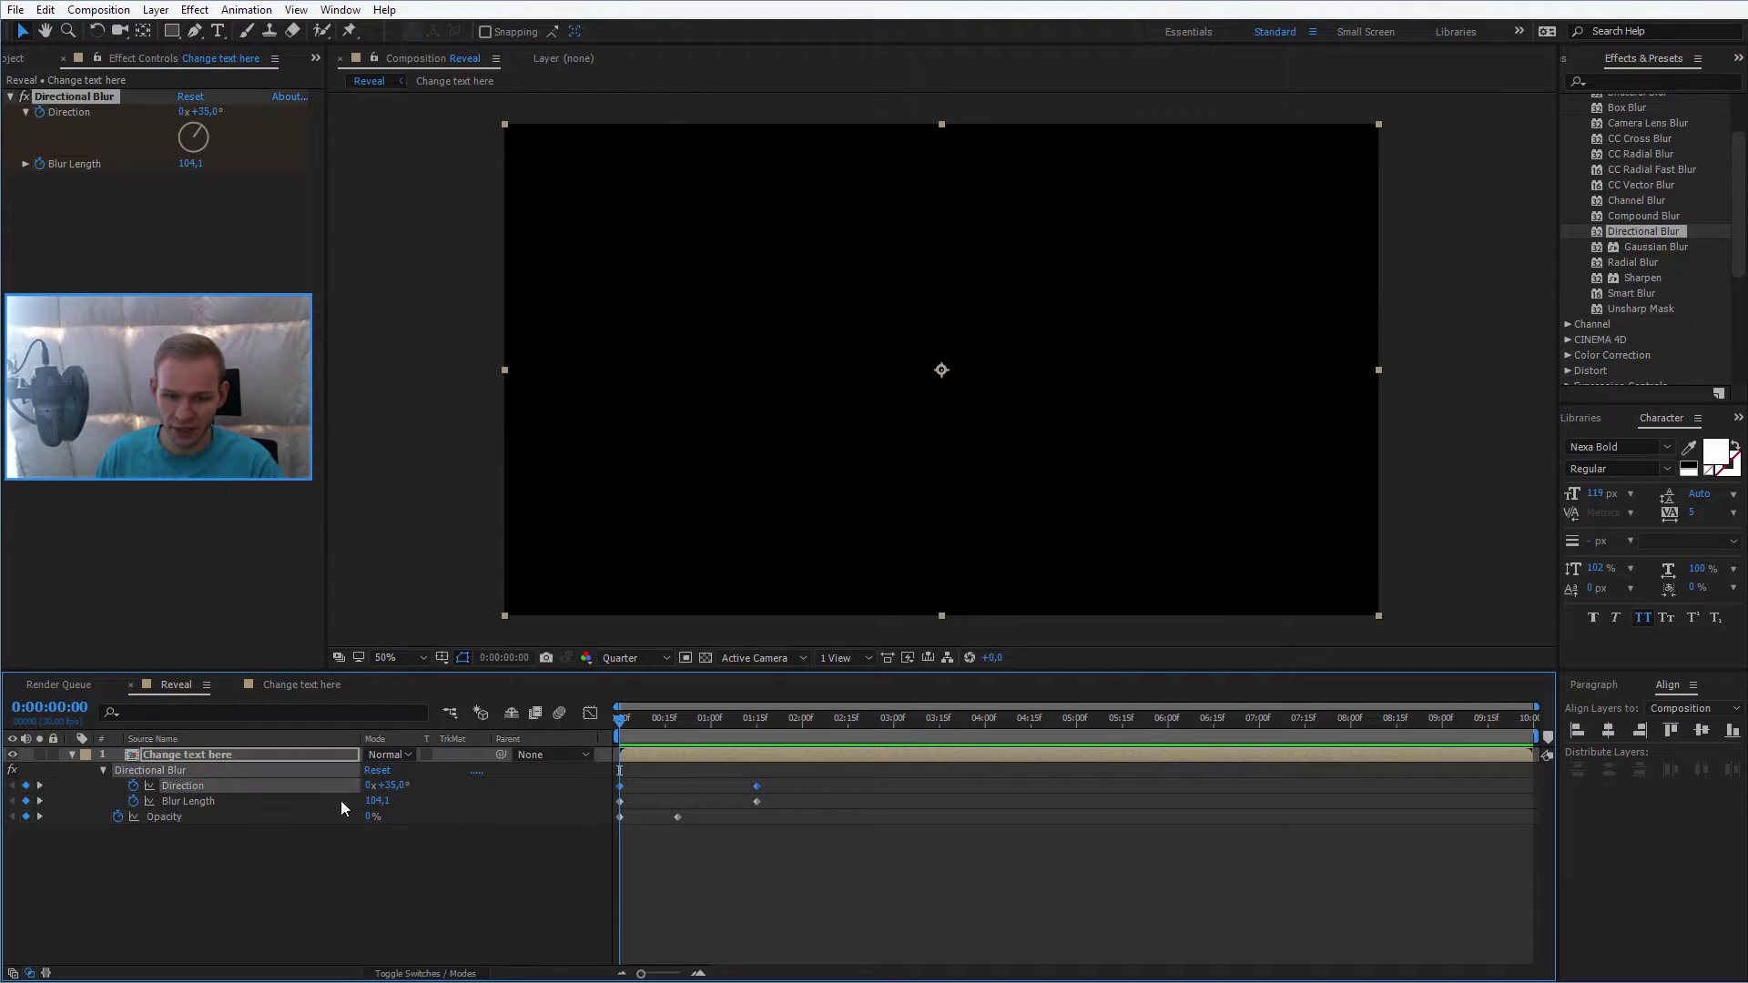
pyautogui.moveTo(620, 724); pyautogui.dragTo(757, 731)
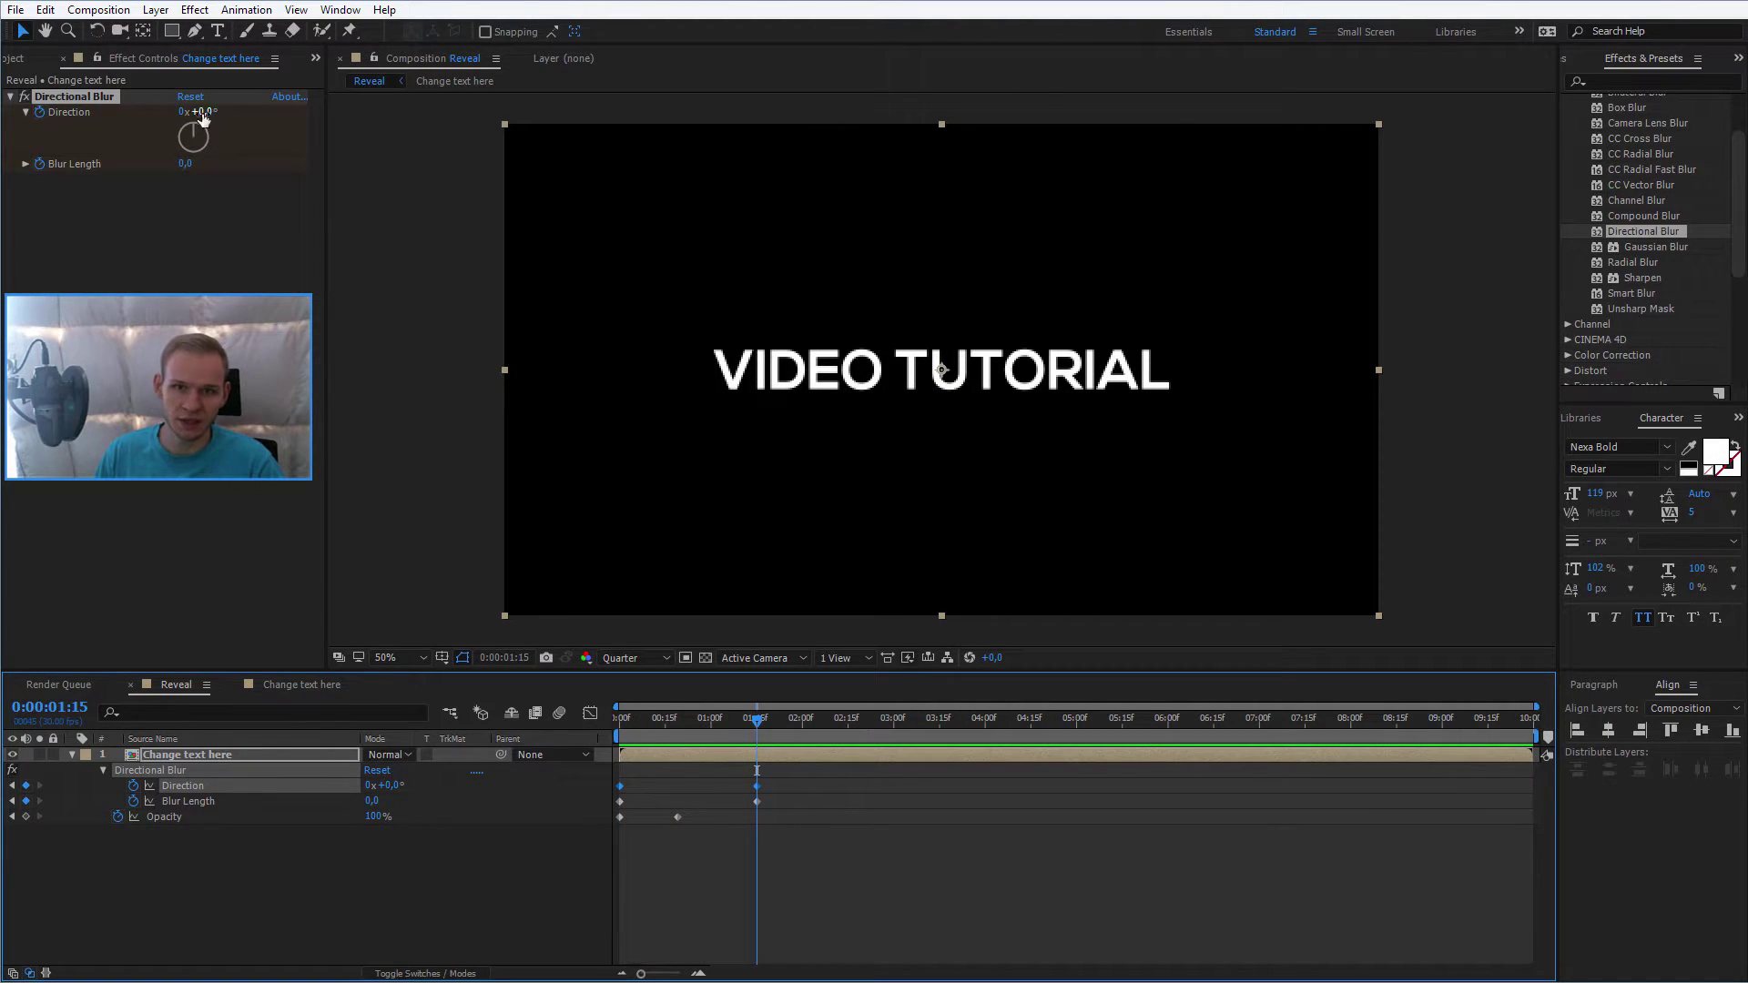
pyautogui.moveTo(201, 111); pyautogui.dragTo(368, 162)
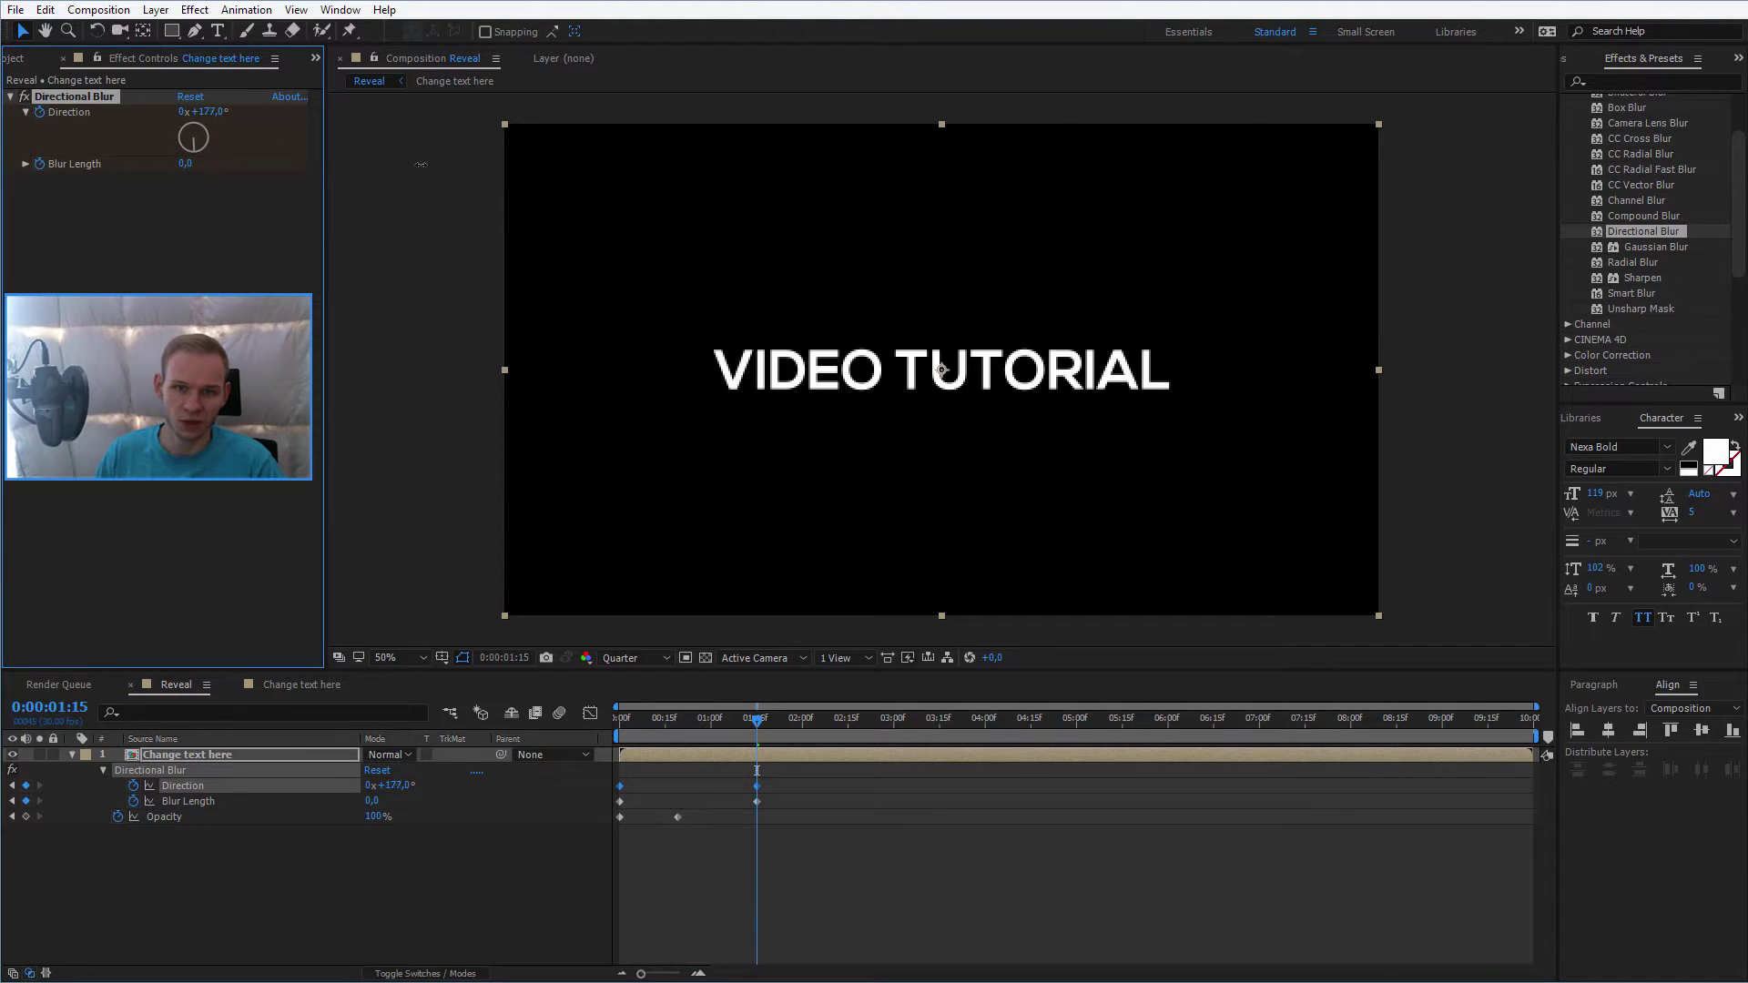
pyautogui.press('space')
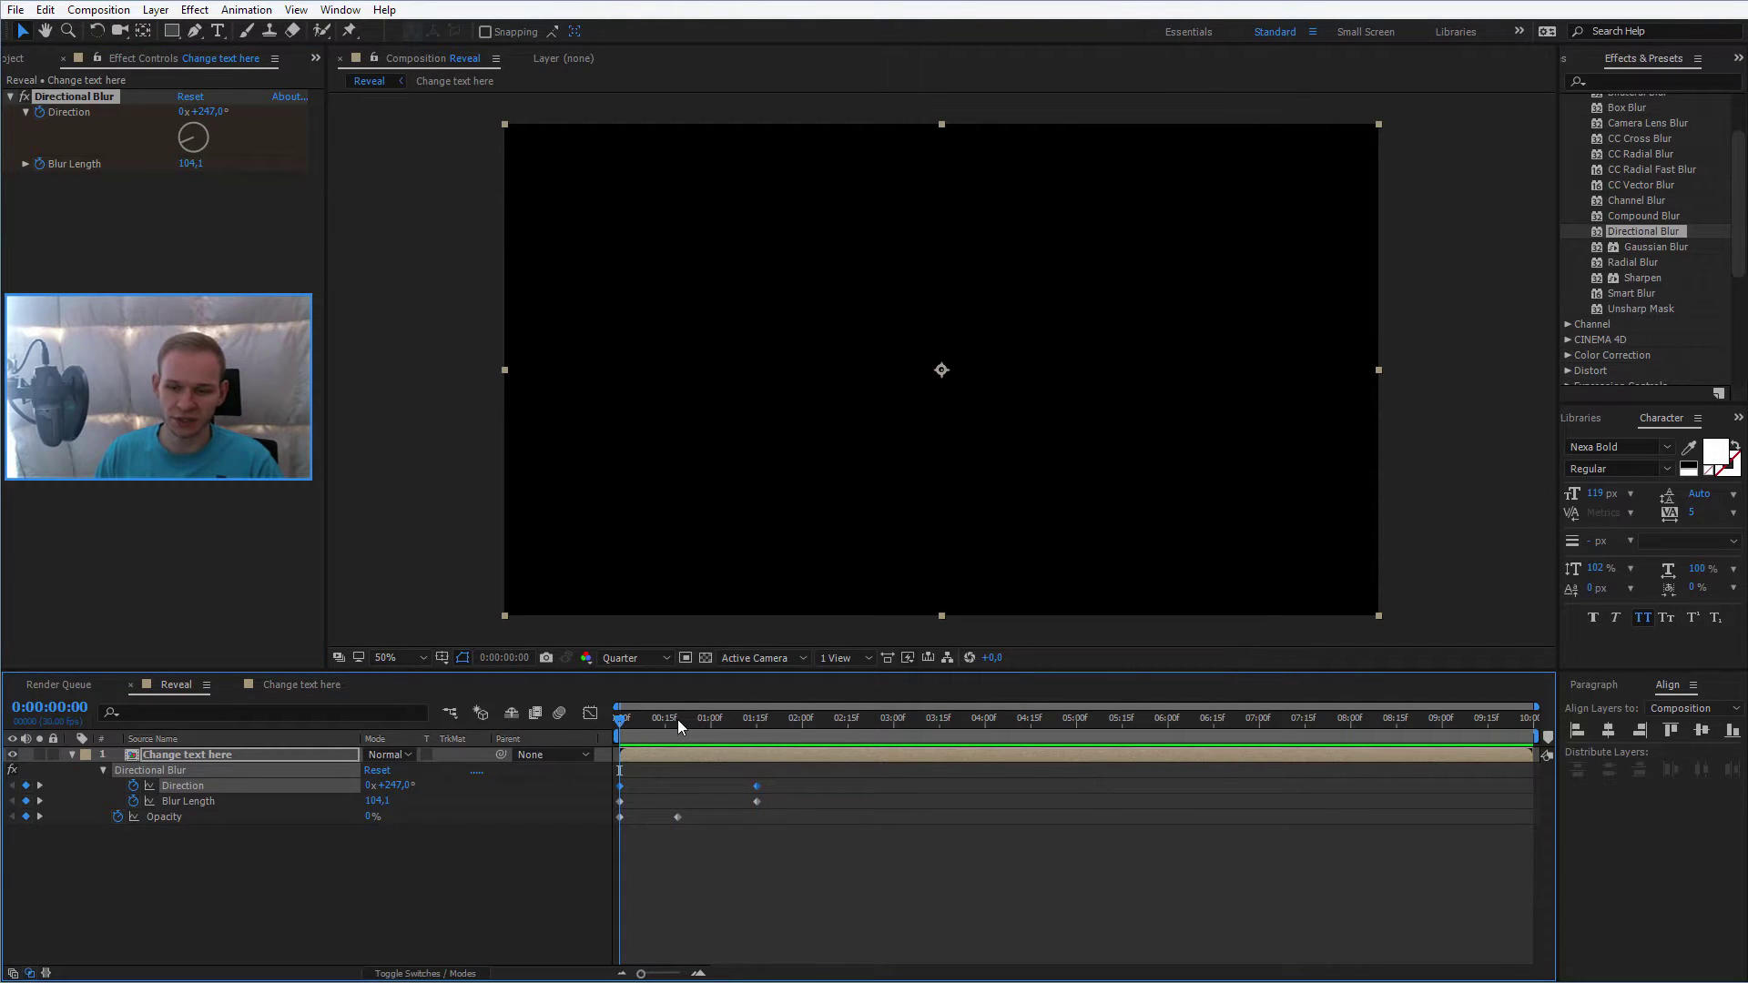